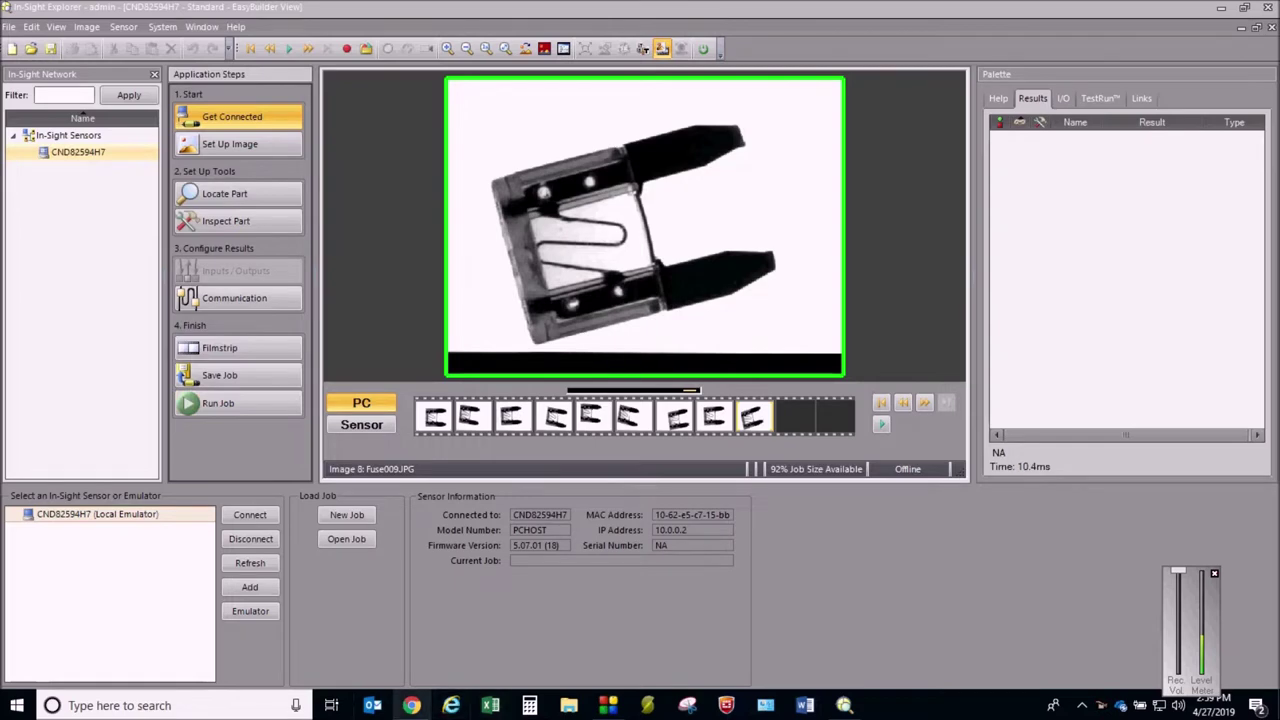
Switch to Chrome to view the Machine Vision 101 first-application video page, and return to In-Sight Explorer.
left_click(411, 705)
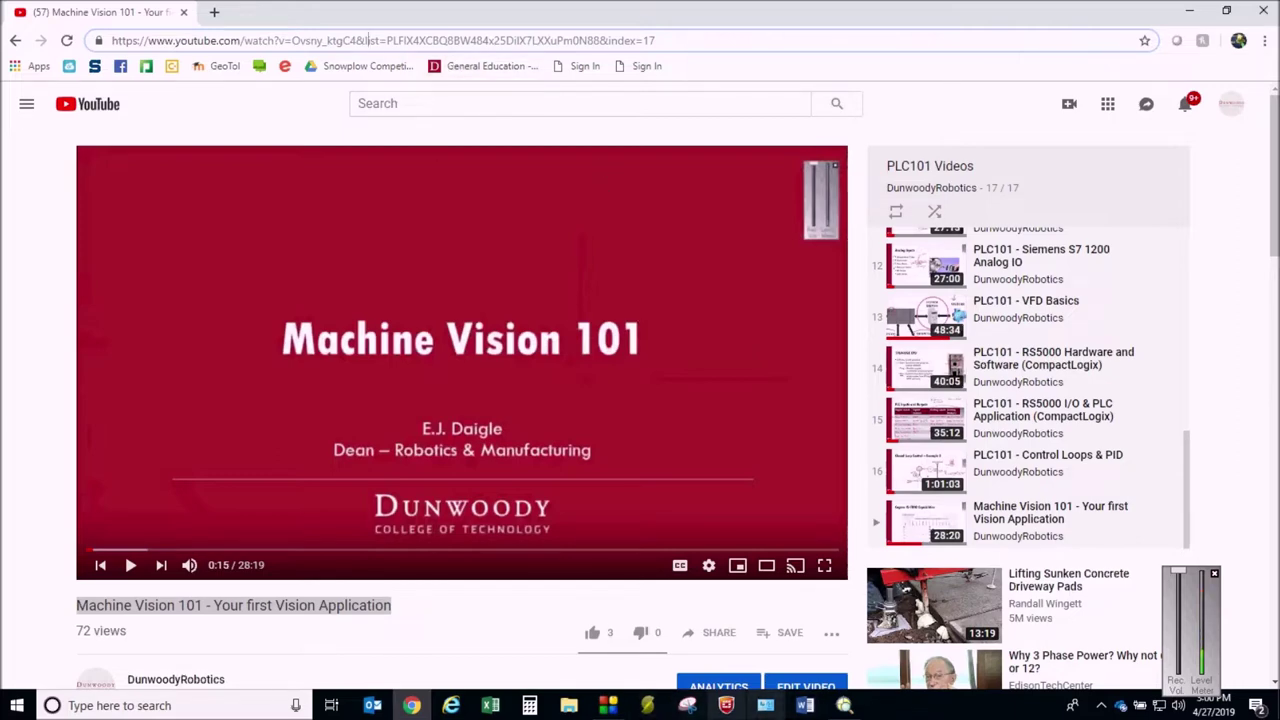
left_click(846, 706)
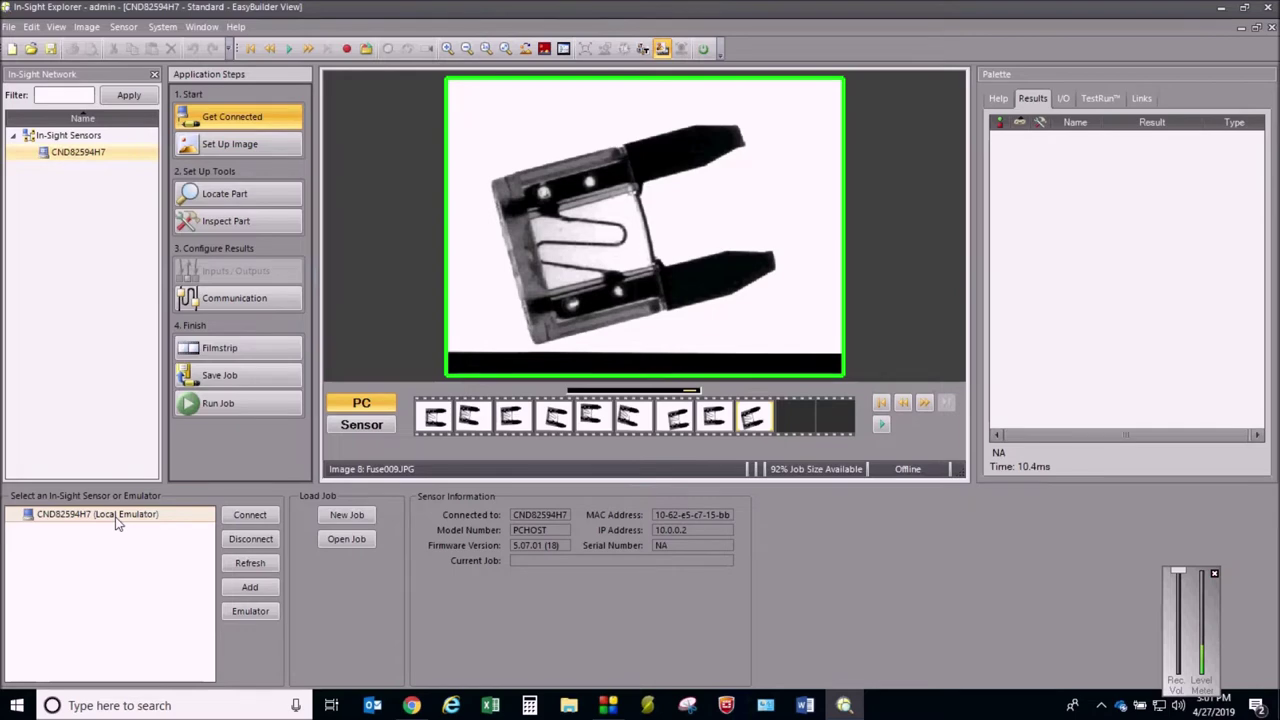
Load the Connector Photos folder as the PC playback images and step through the connector pictures.
left_click(240, 148)
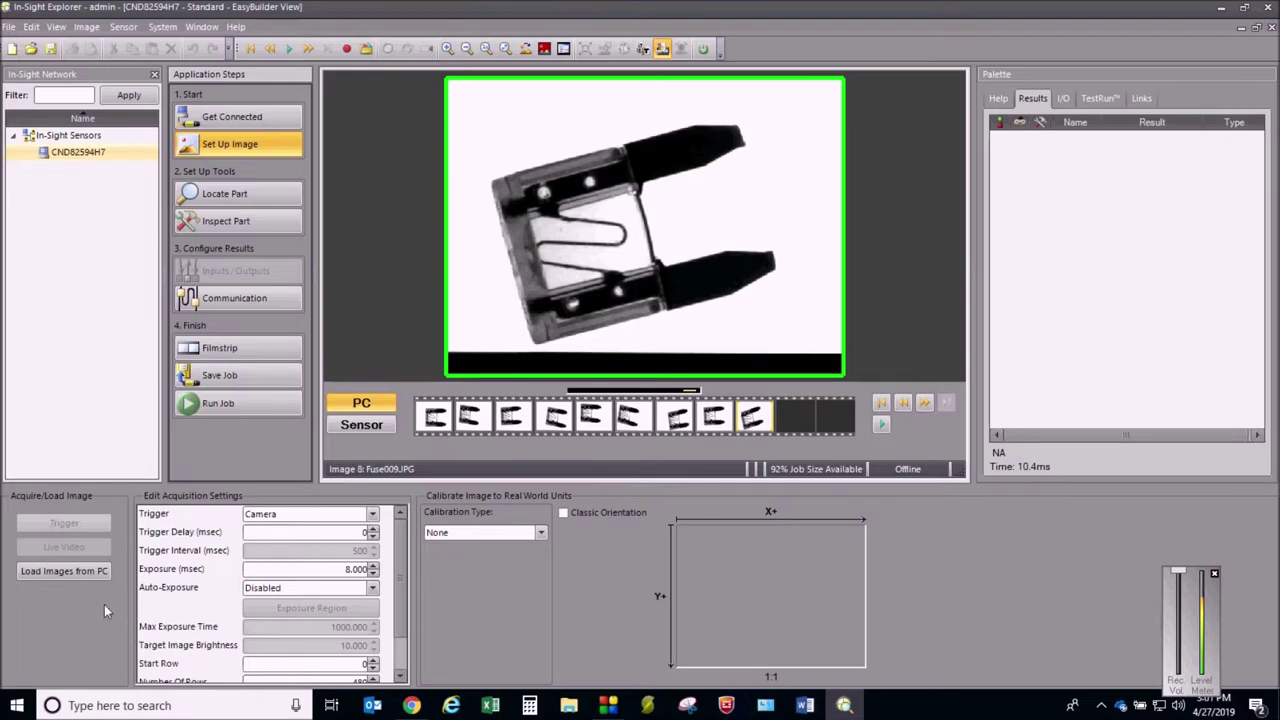
left_click(76, 573)
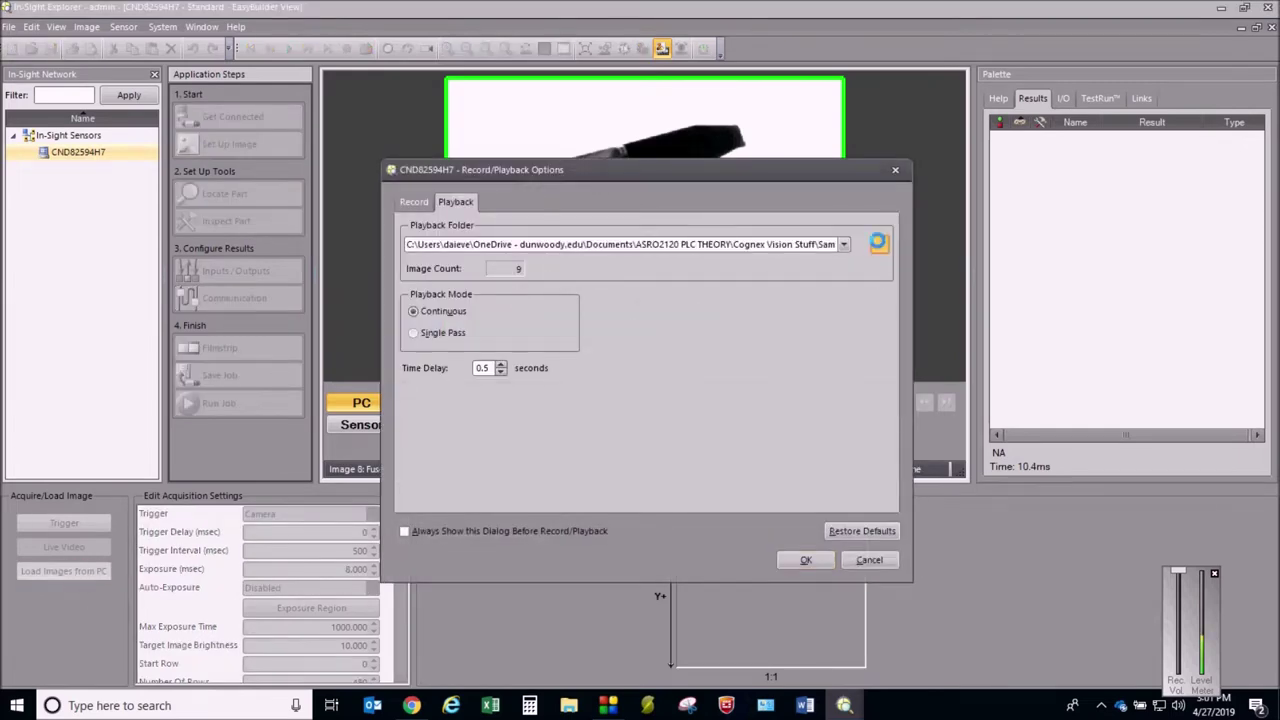
left_click(879, 244)
left_click_drag(833, 317, 840, 345)
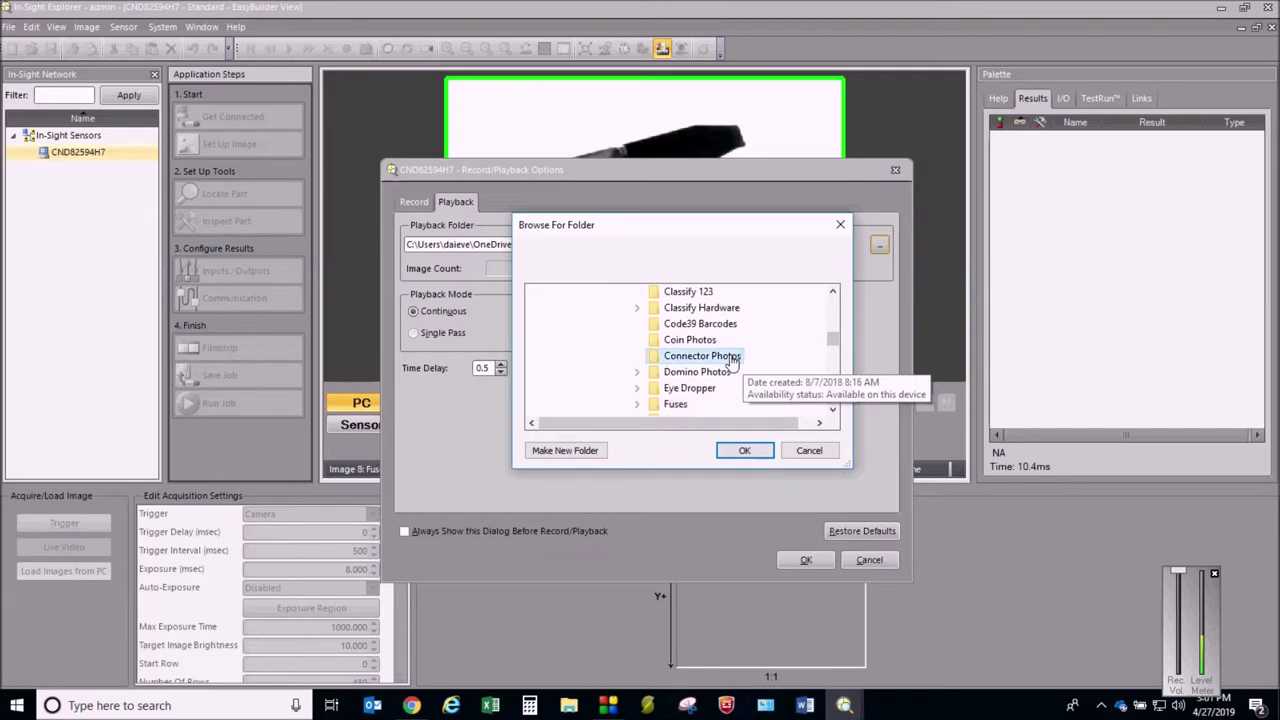
left_click(745, 450)
left_click(812, 560)
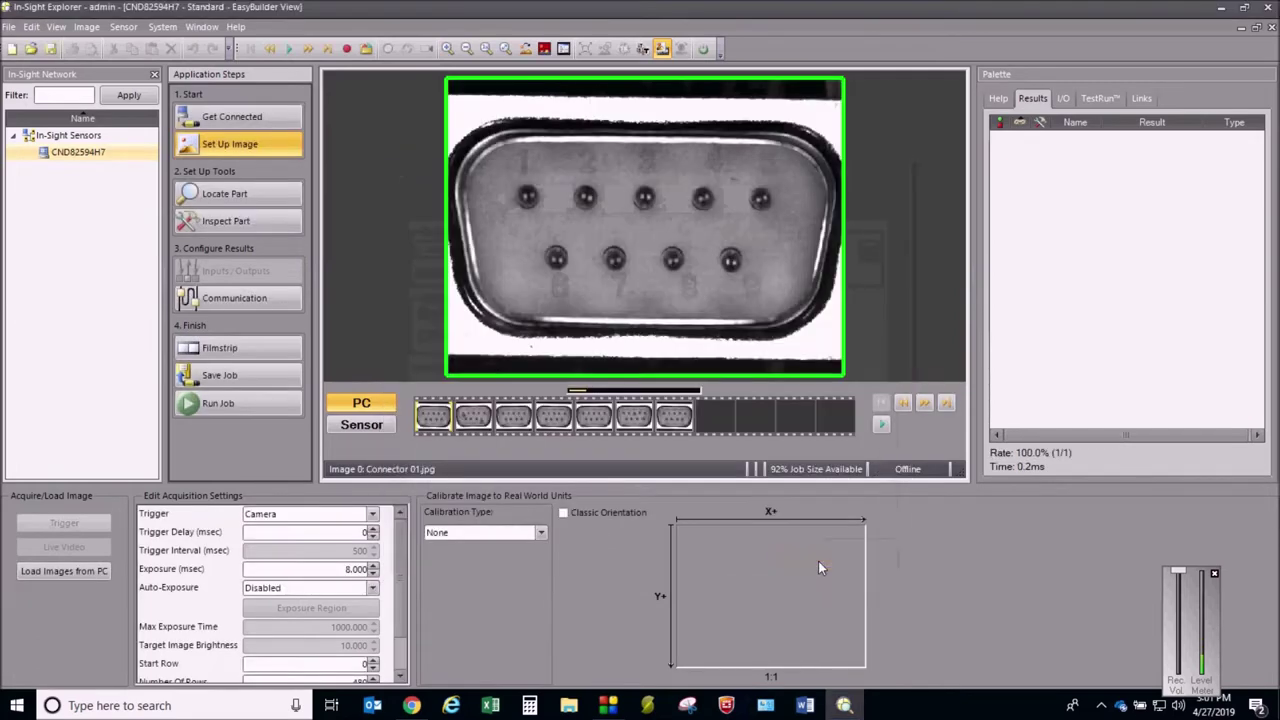
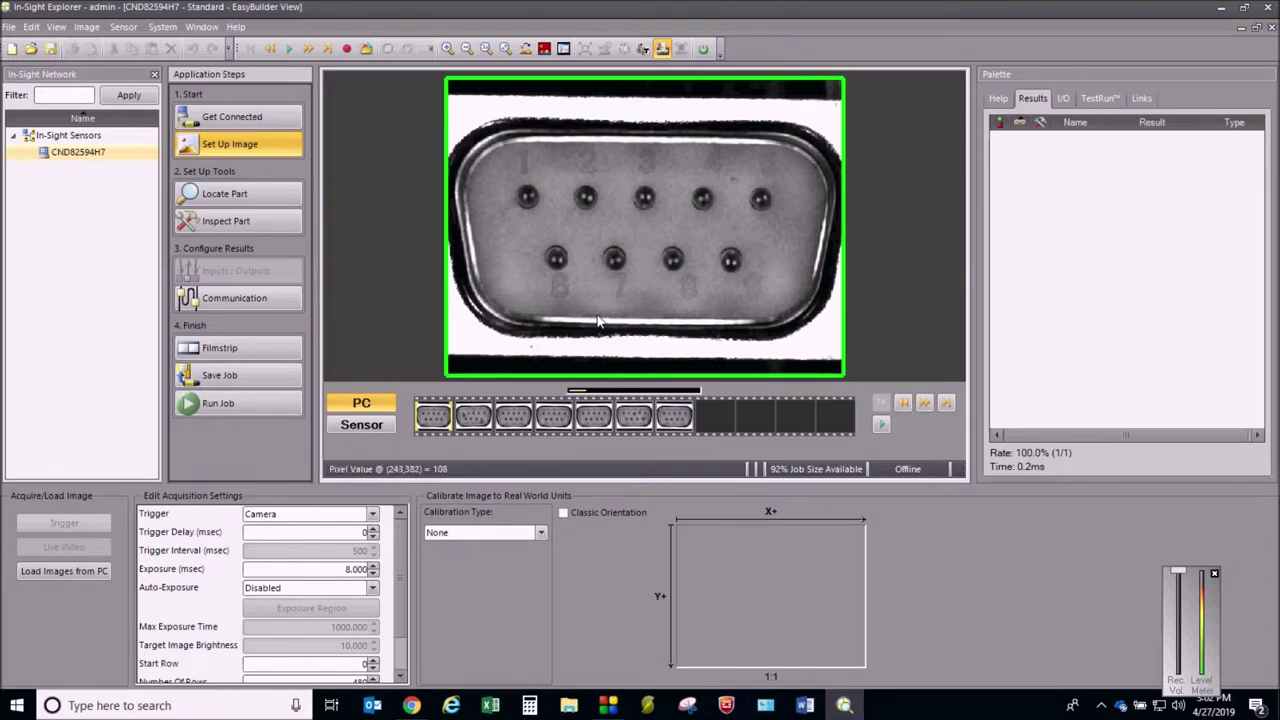
left_click(929, 404)
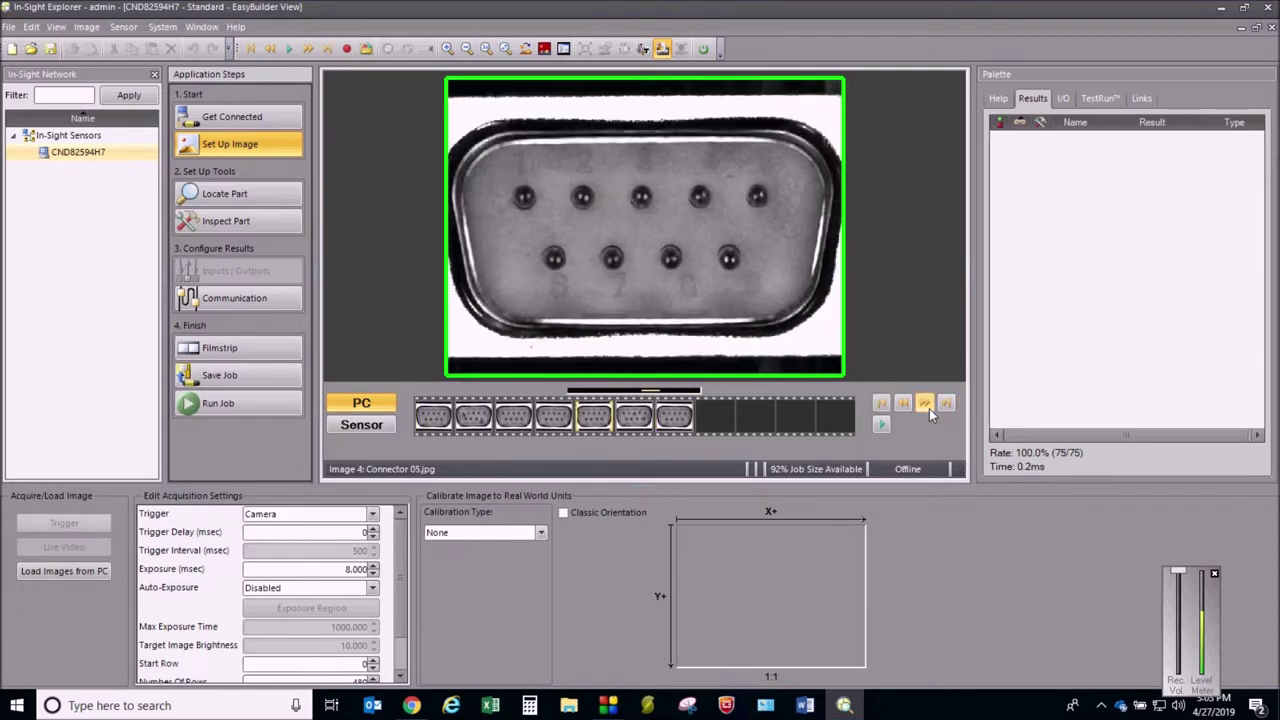
left_click(929, 408)
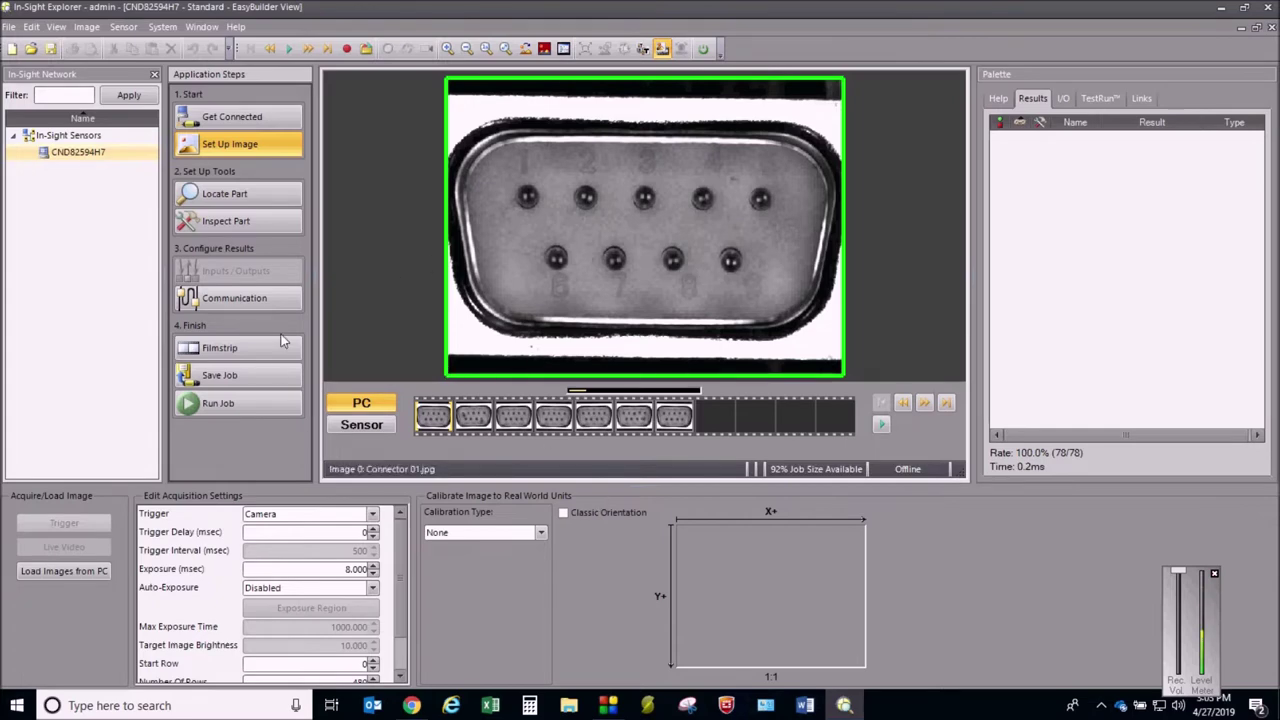
Add a Pattern location tool on the Connector 01 image and widen its Search region to the full image width.
left_click(252, 203)
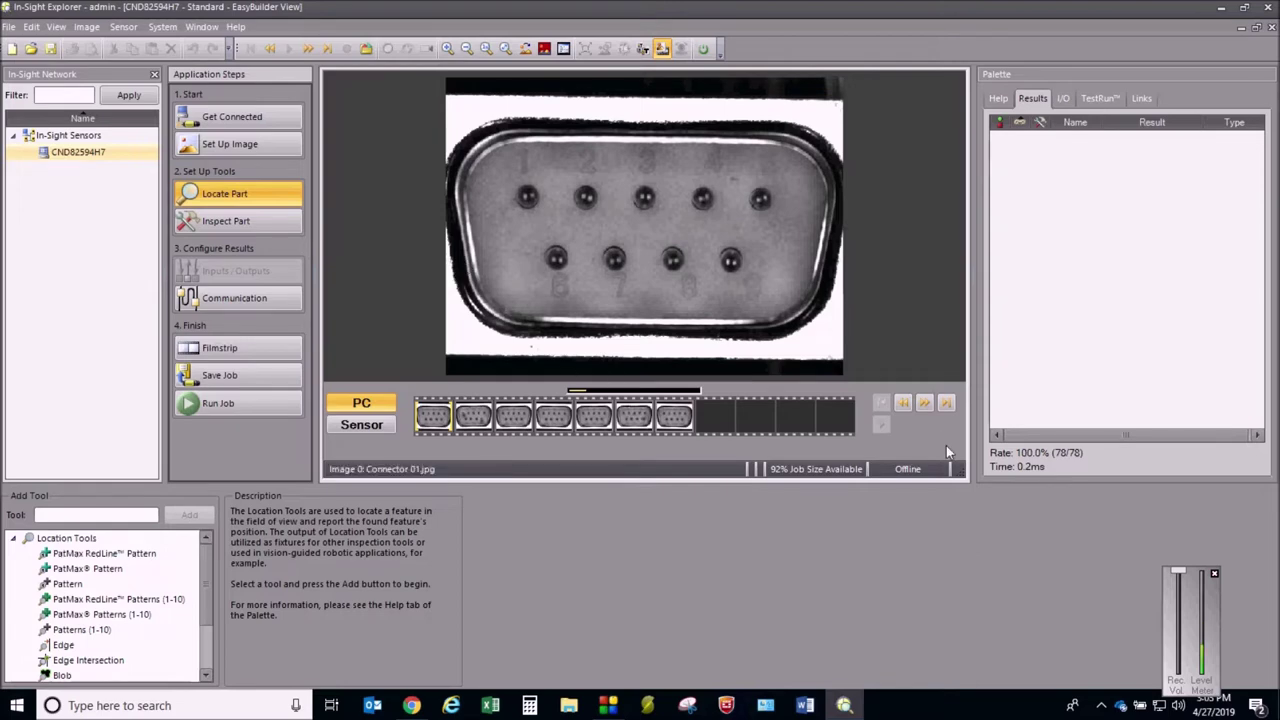
double_click(68, 584)
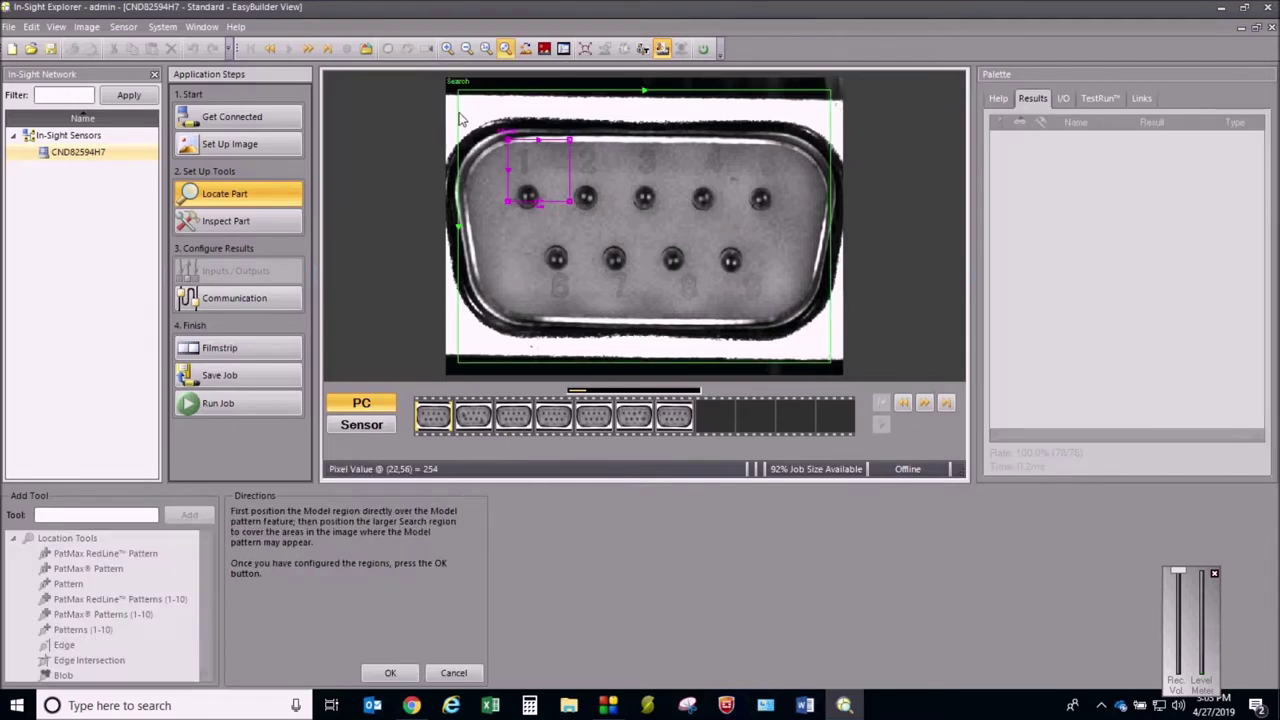
left_click(459, 116)
left_click(459, 116)
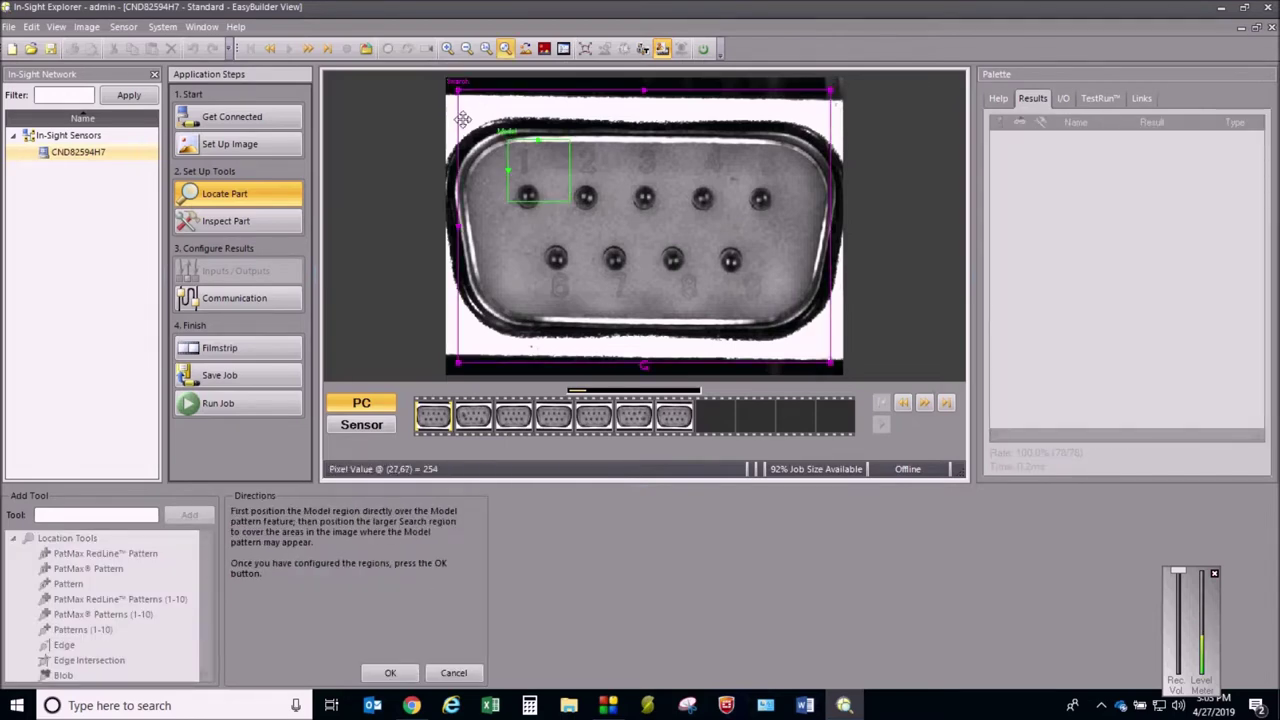
left_click_drag(458, 116, 446, 116)
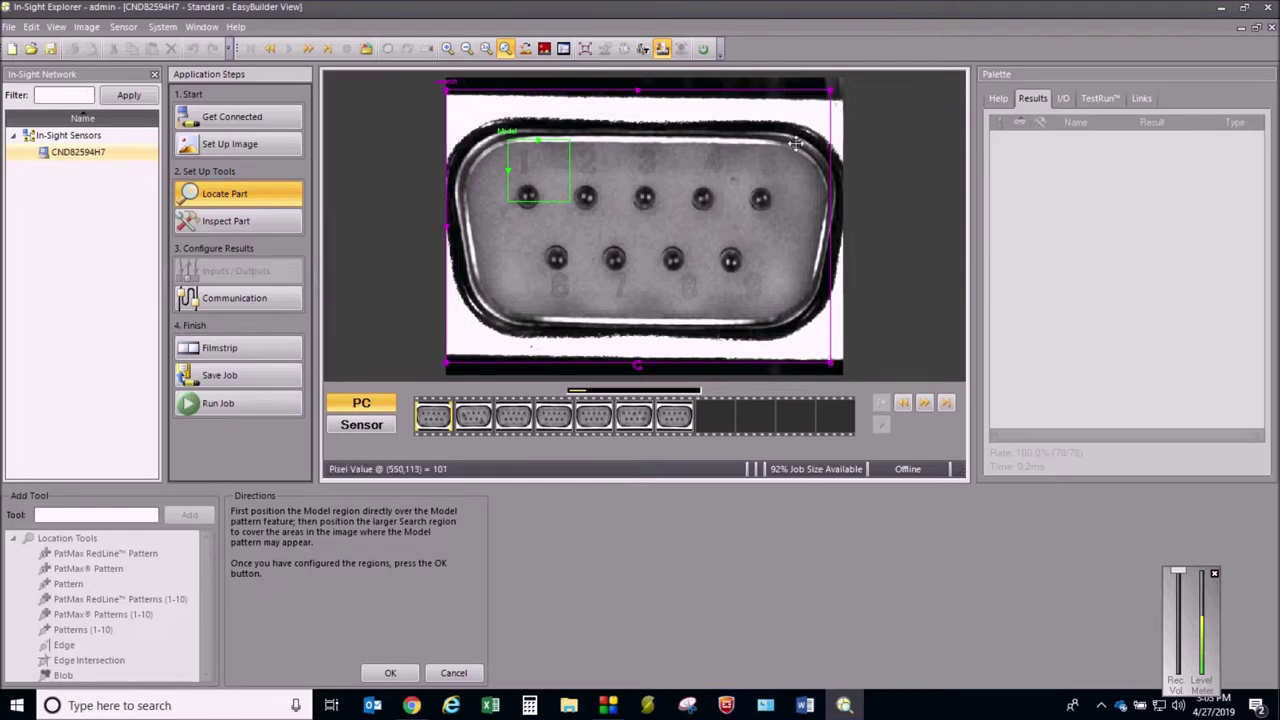
left_click_drag(831, 135, 843, 136)
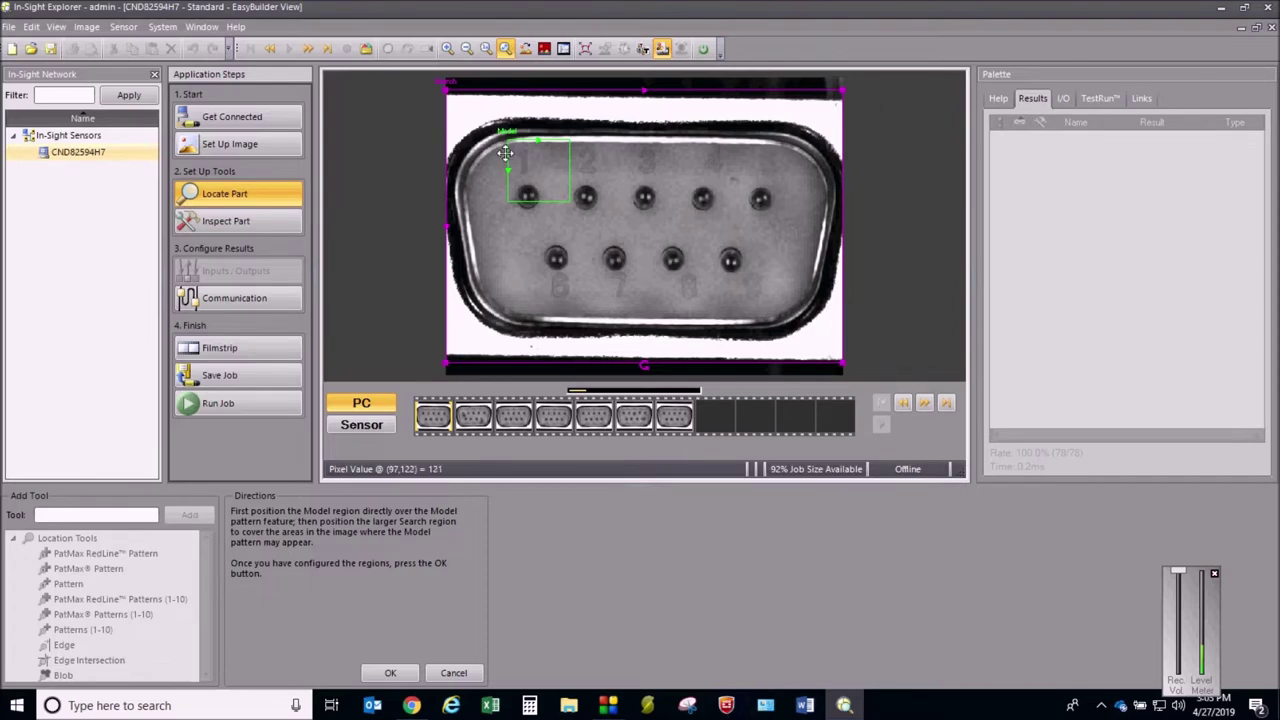
Fit the Model region over the upper edge of the connector shell, including both rounded corners, and accept the regions.
left_click_drag(517, 163, 831, 141)
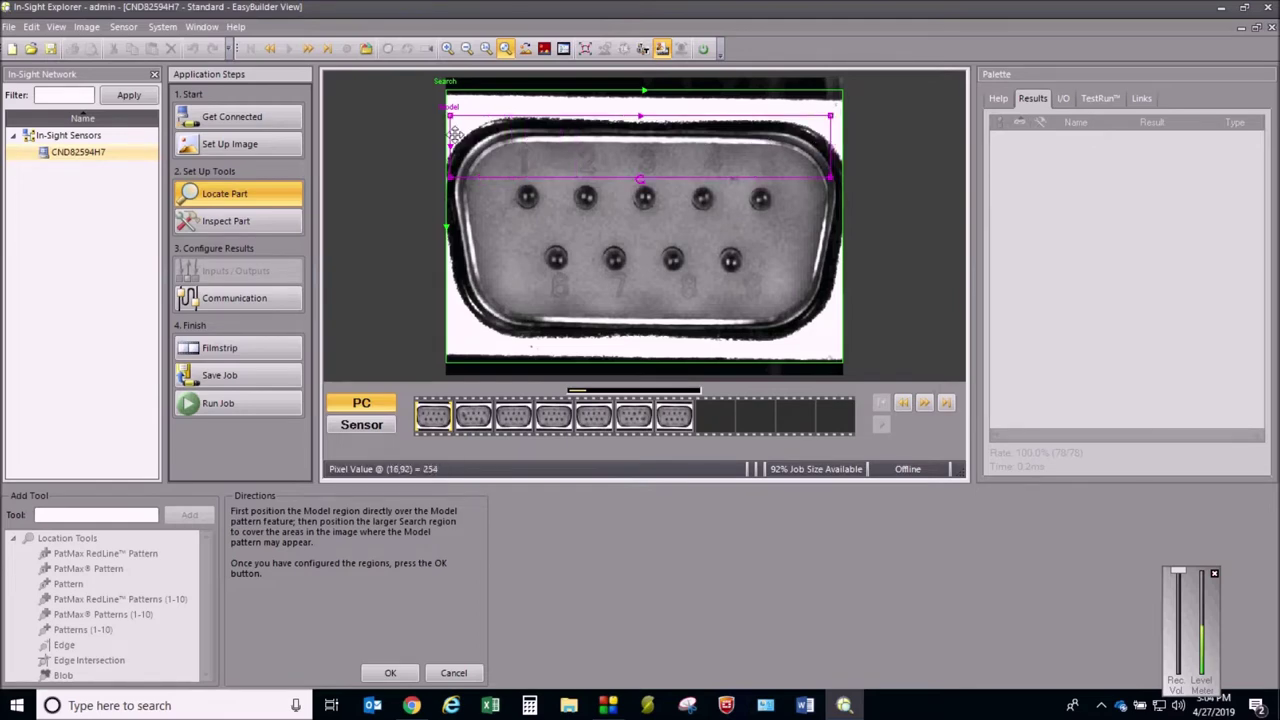
left_click_drag(455, 133, 467, 135)
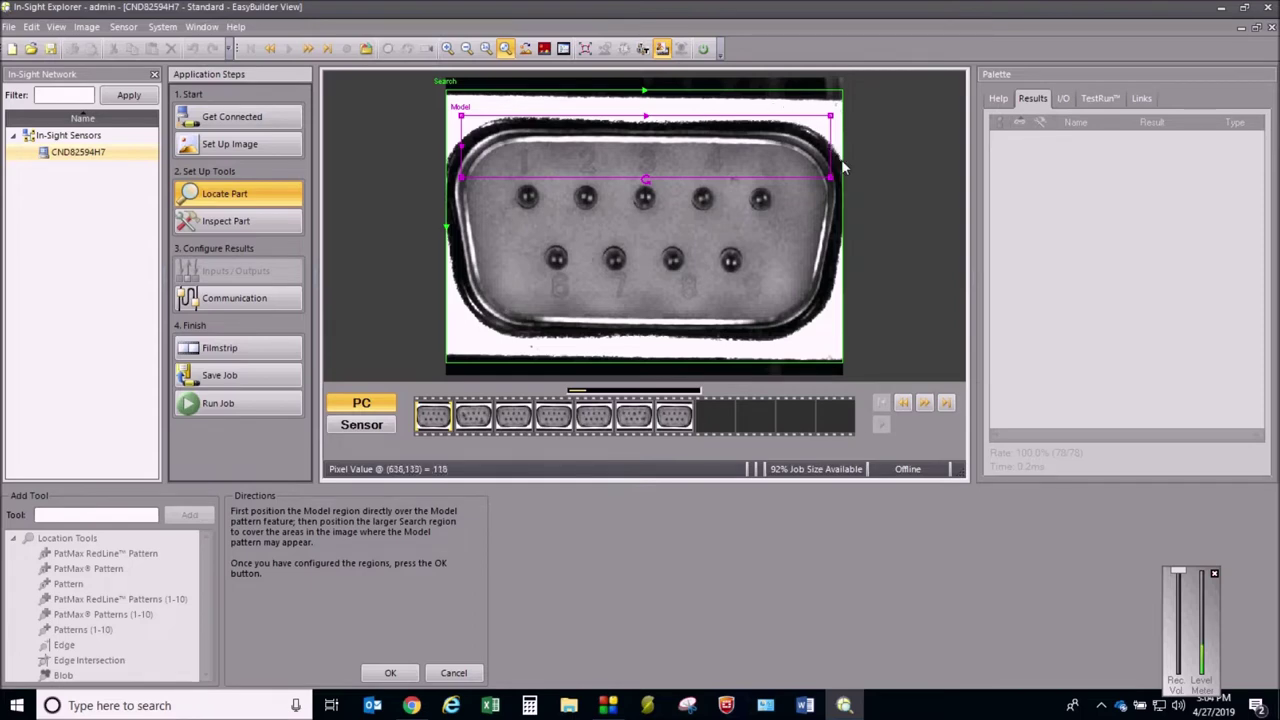
left_click(389, 673)
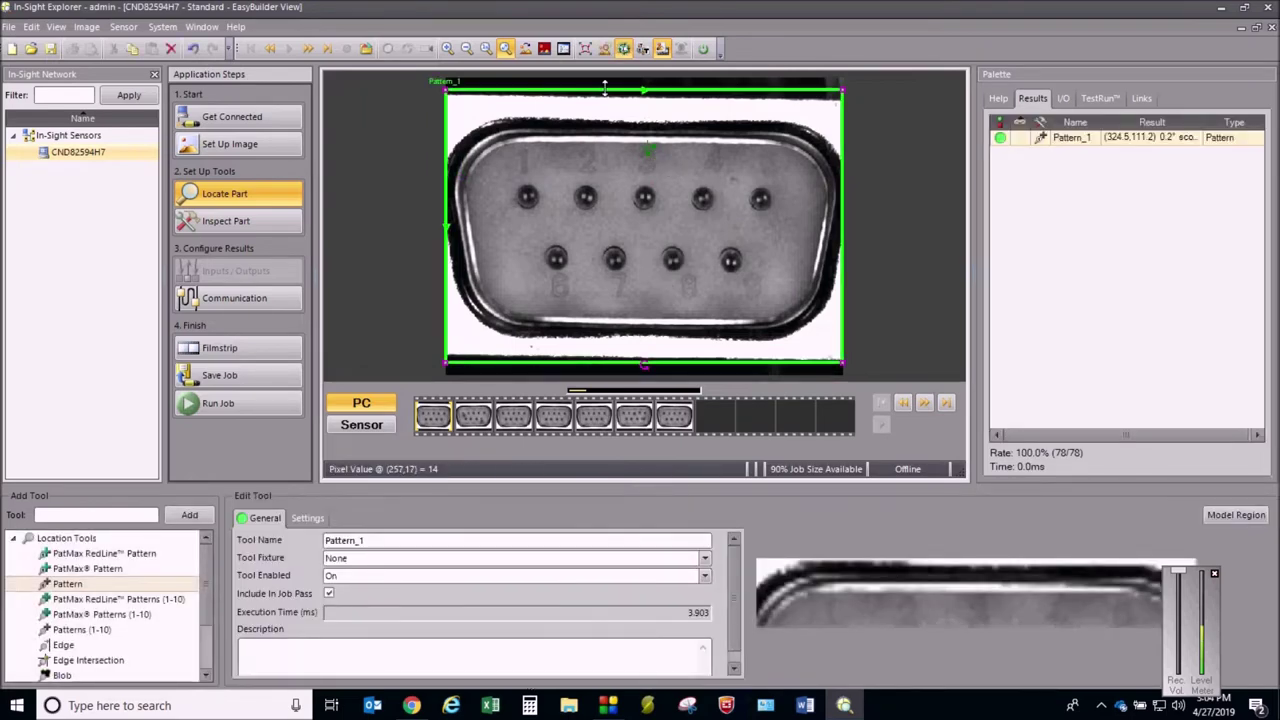
Examine the pattern's location marker close up and check its tracking across all the connector images.
left_click(447, 49)
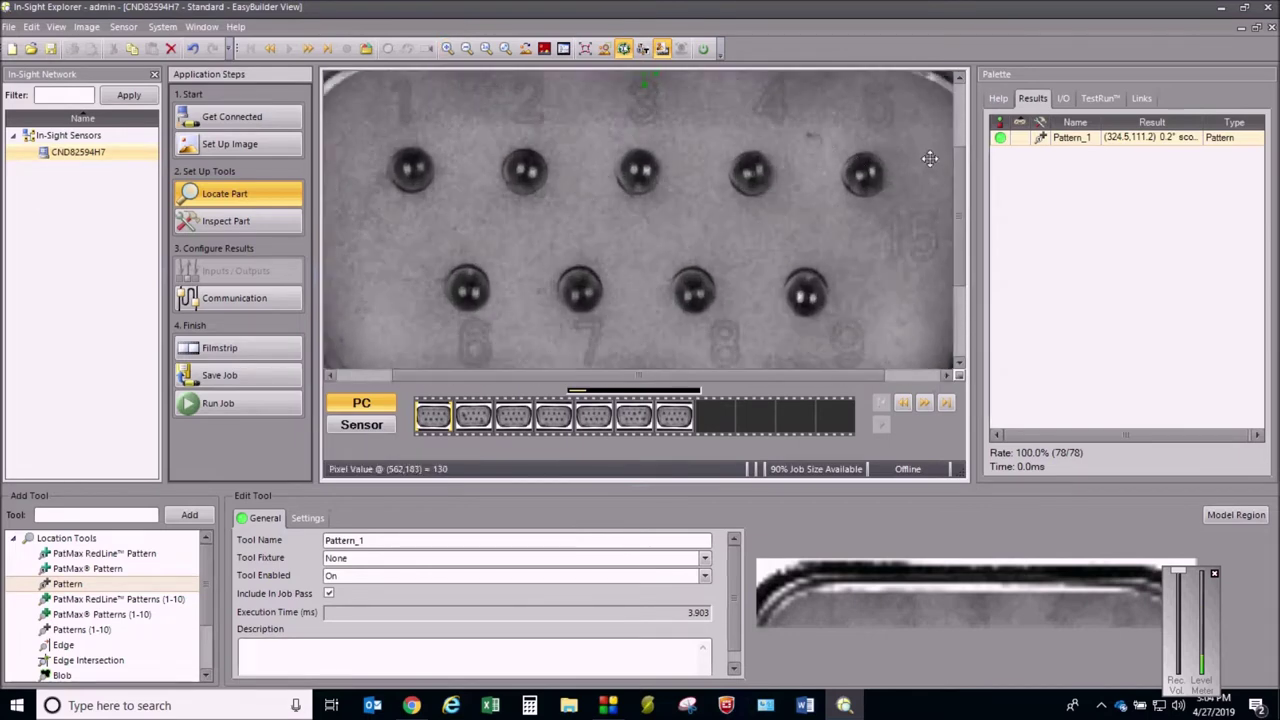
left_click(957, 174)
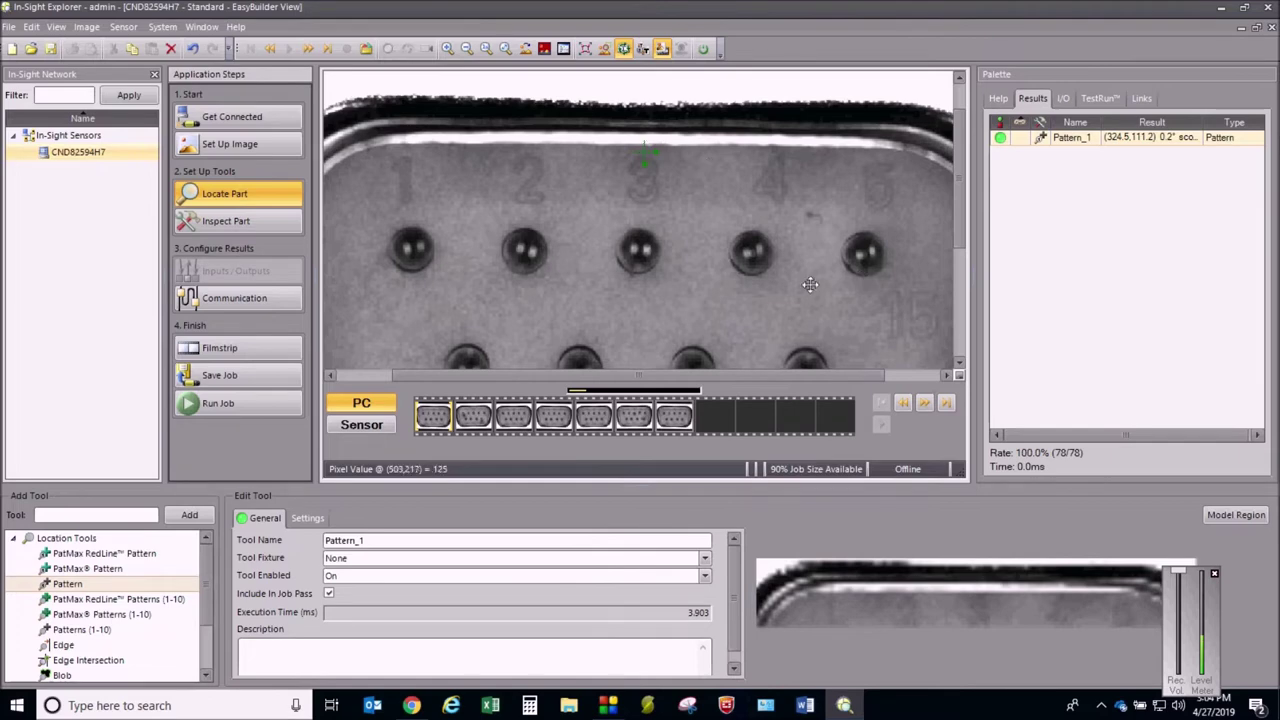
left_click(466, 49)
left_click(466, 49)
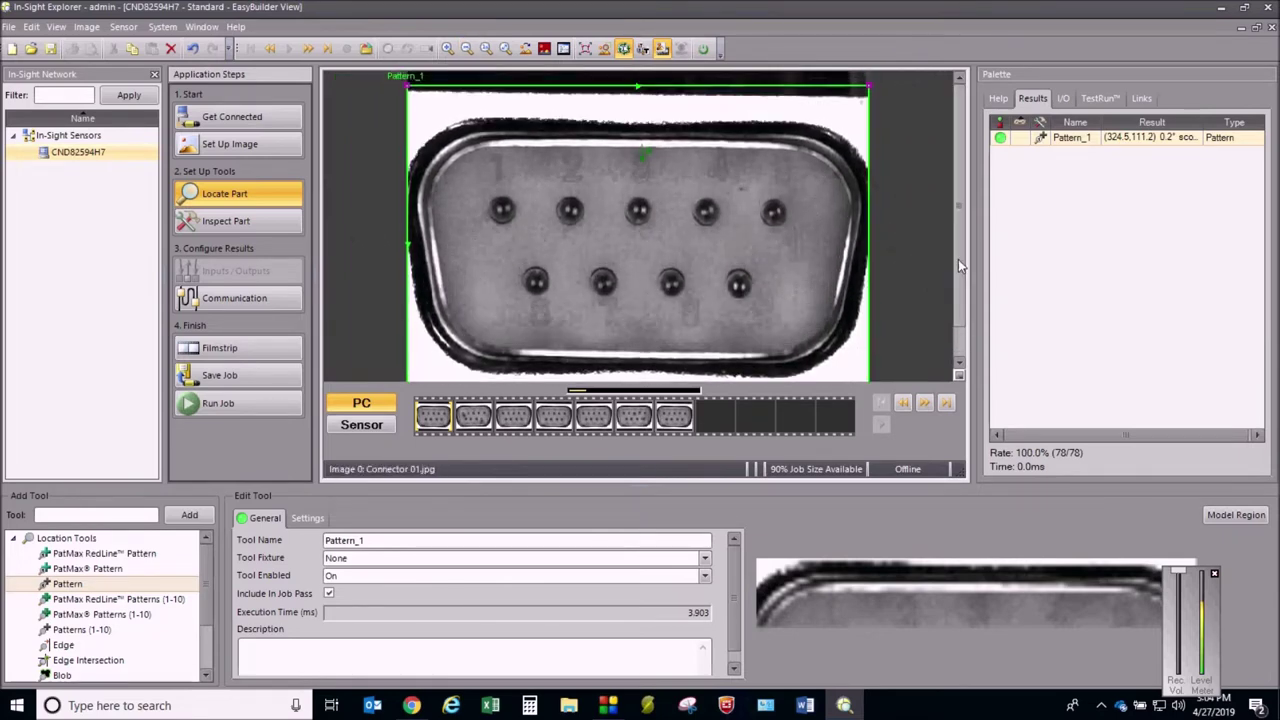
left_click(924, 403)
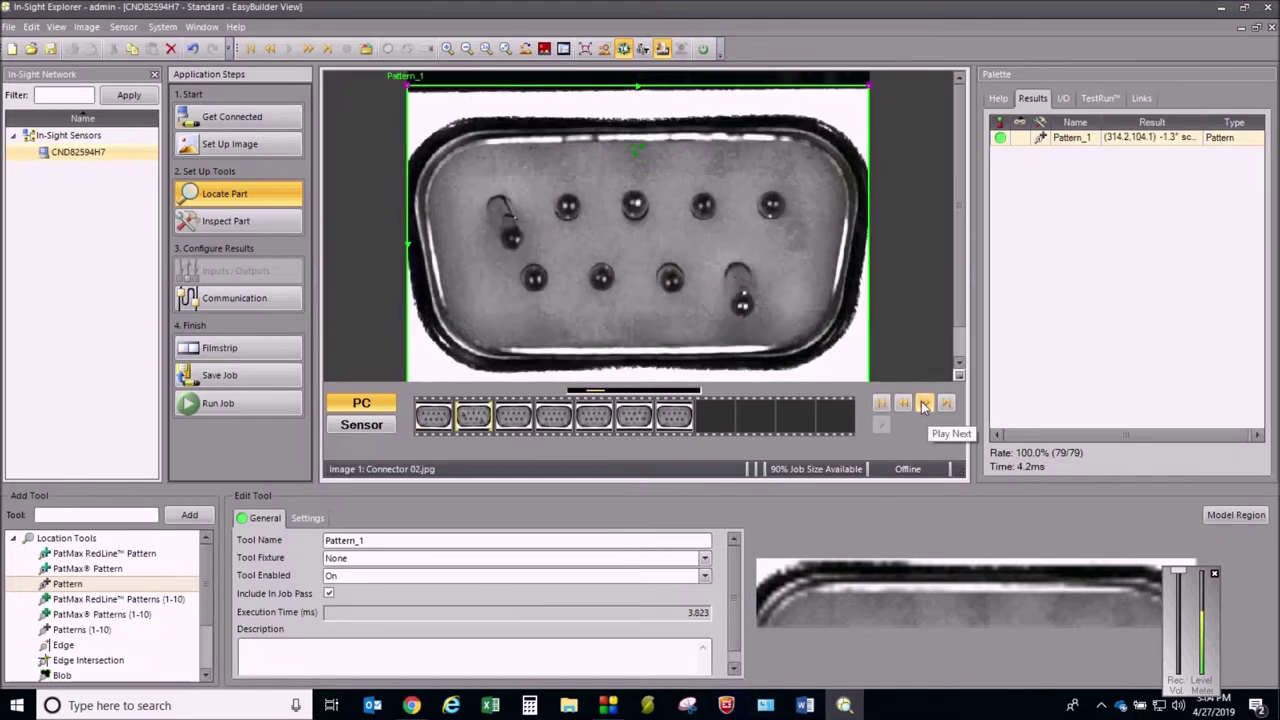
left_click(924, 403)
left_click(924, 403)
left_click(924, 403)
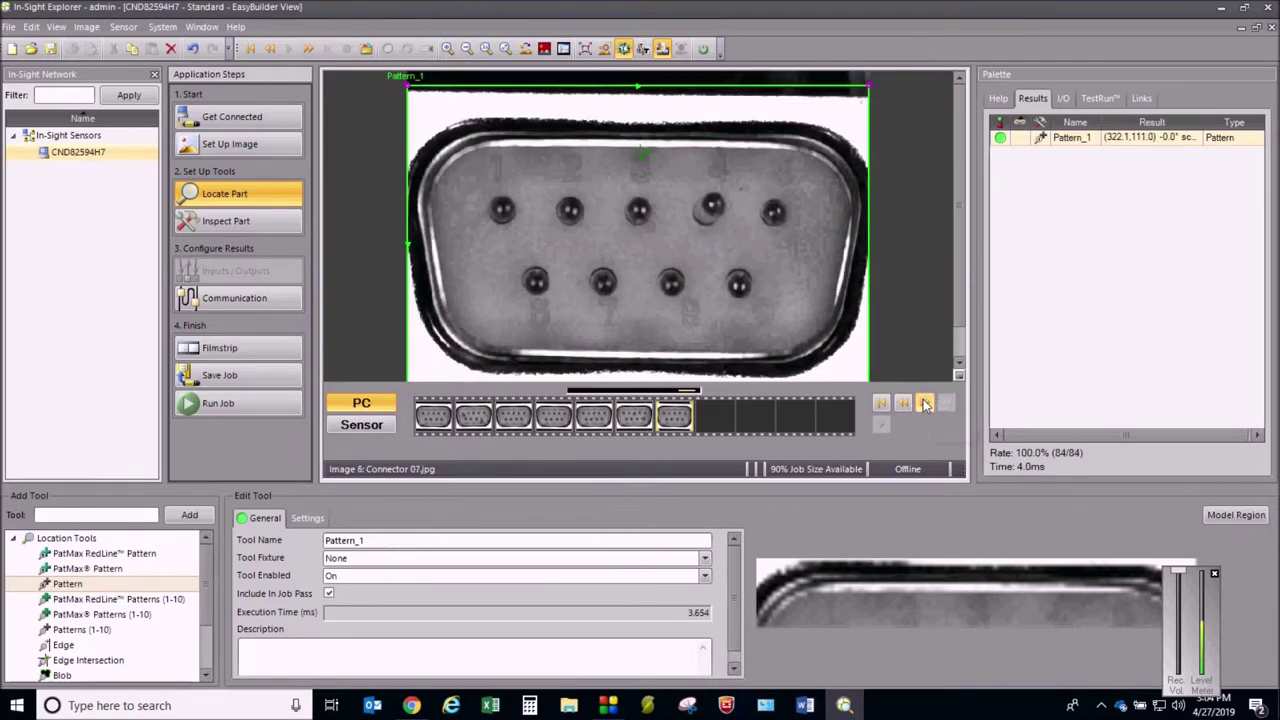
left_click(924, 403)
left_click(924, 403)
left_click(924, 403)
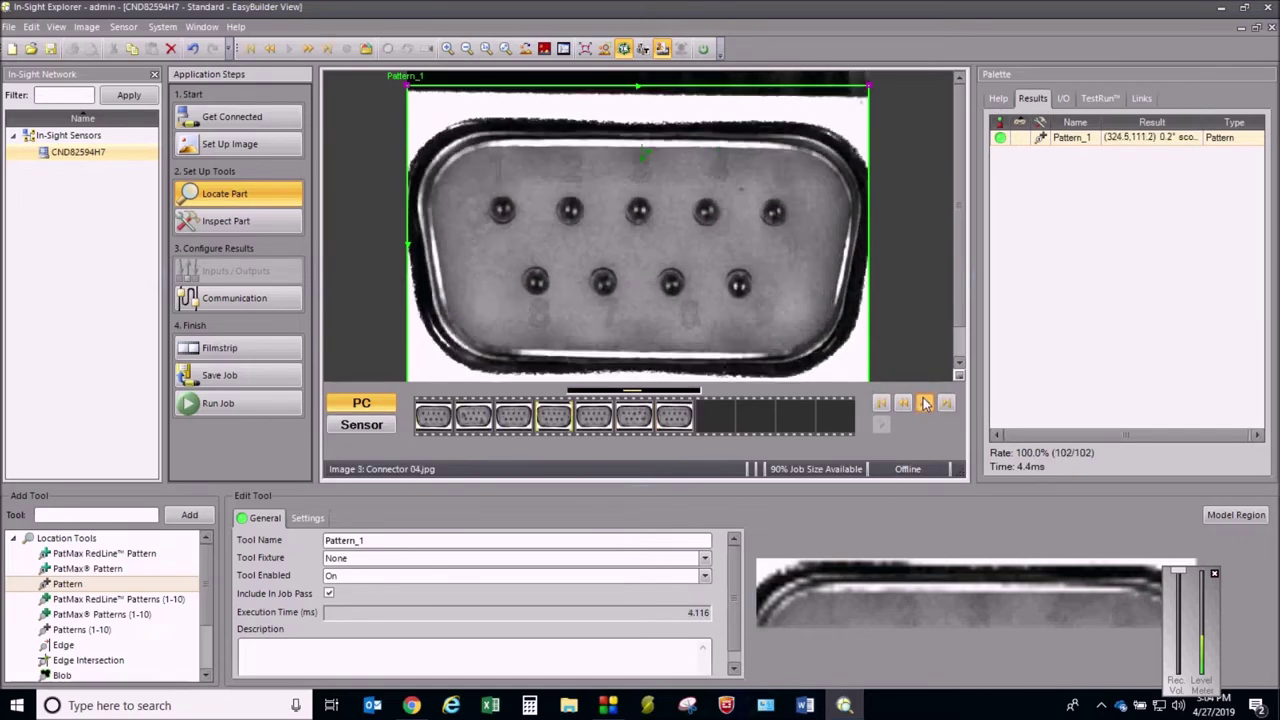
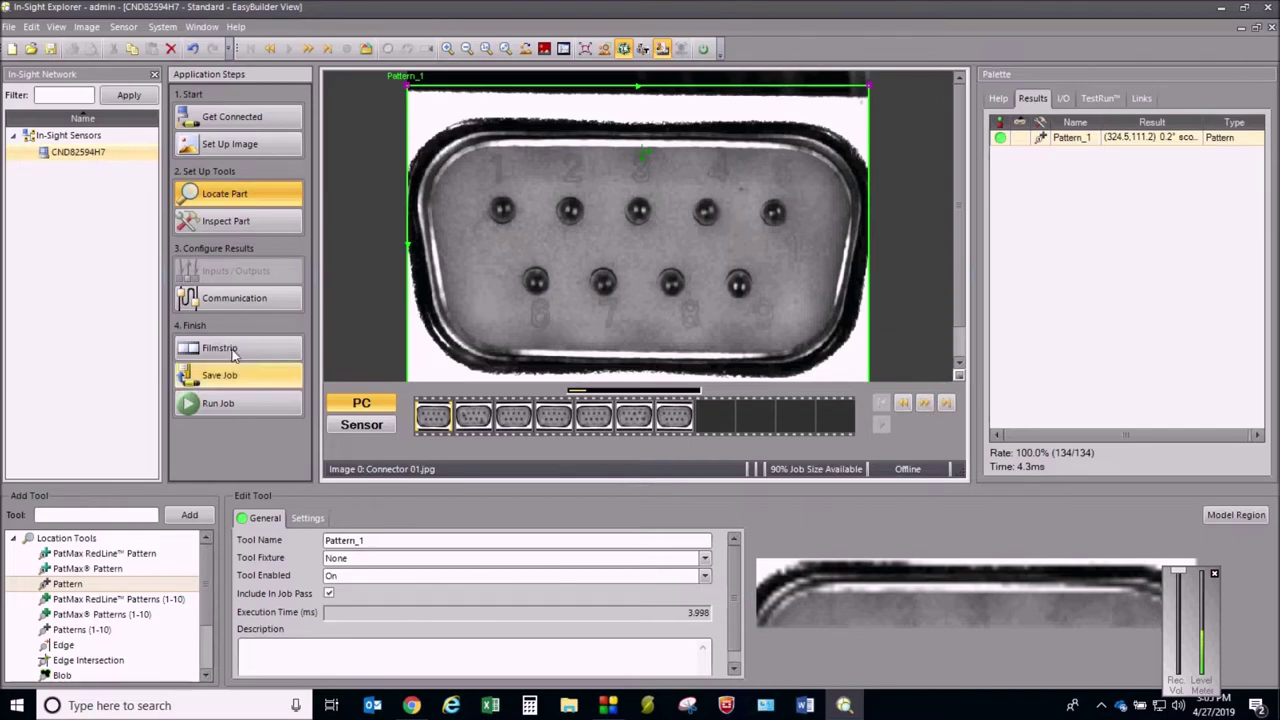
Go to the Inspect Part stage and examine each connector image for bent or displaced pins.
left_click(235, 221)
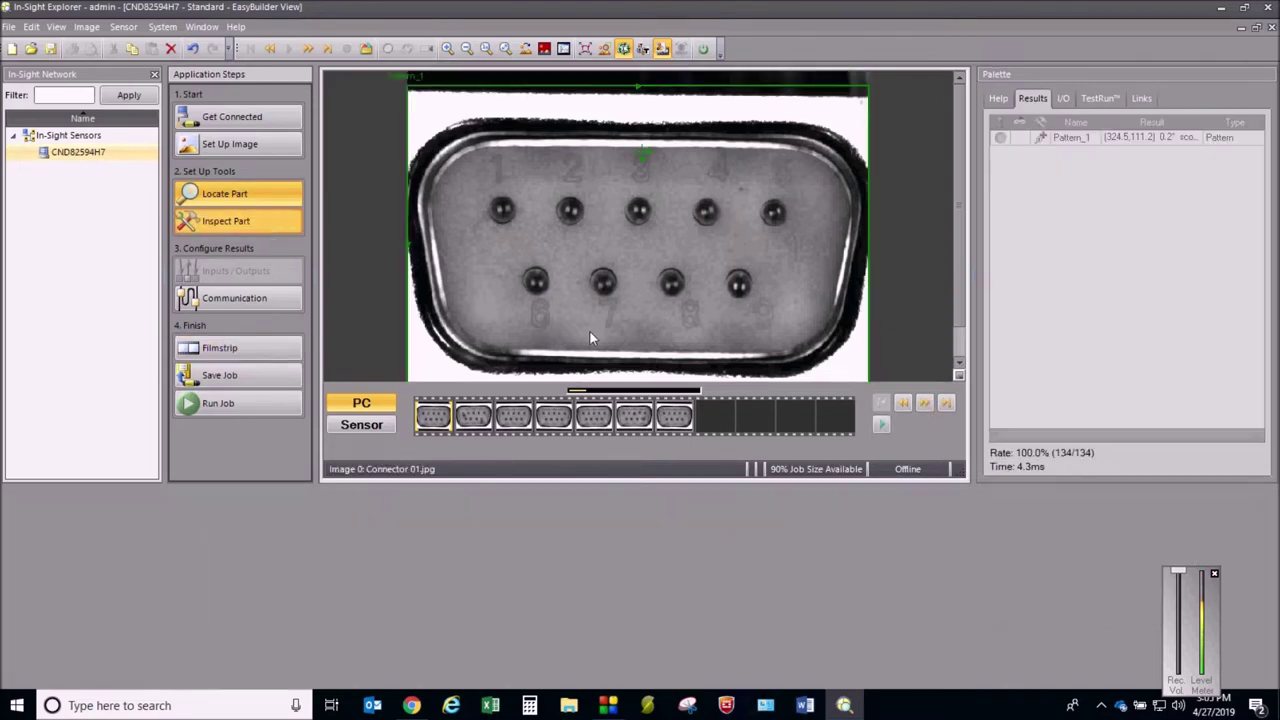
left_click(926, 406)
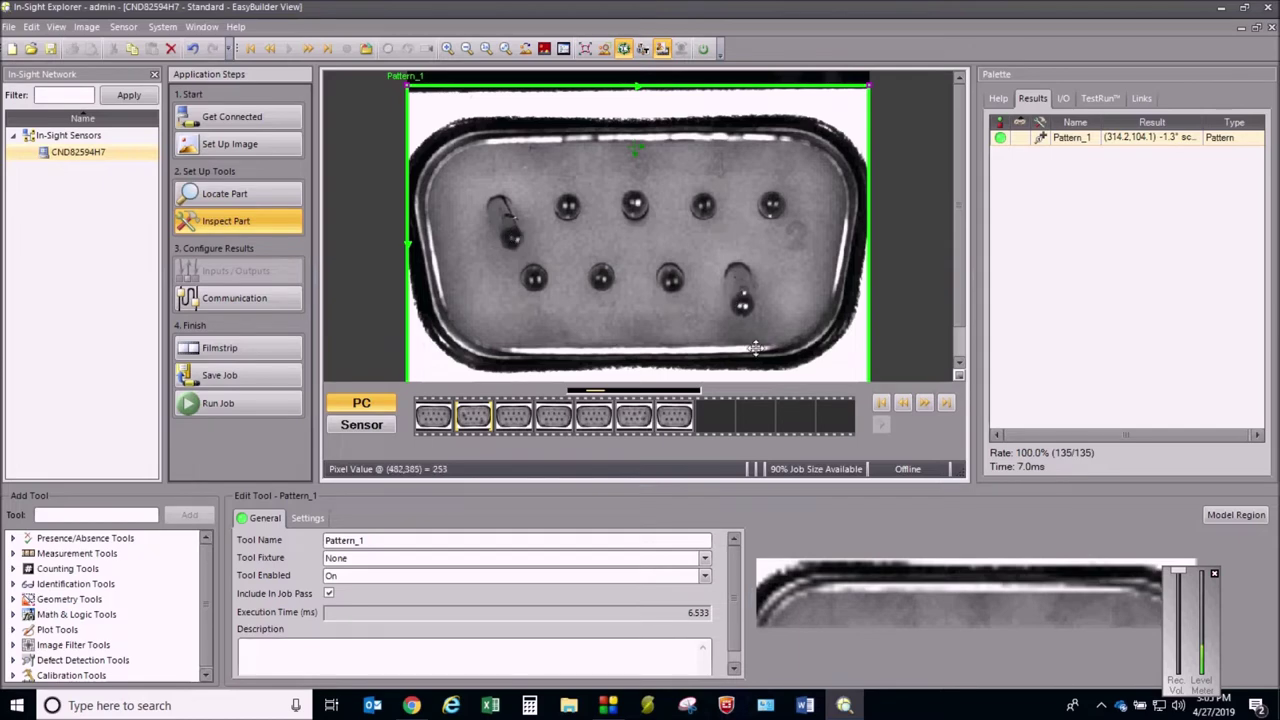
left_click(925, 403)
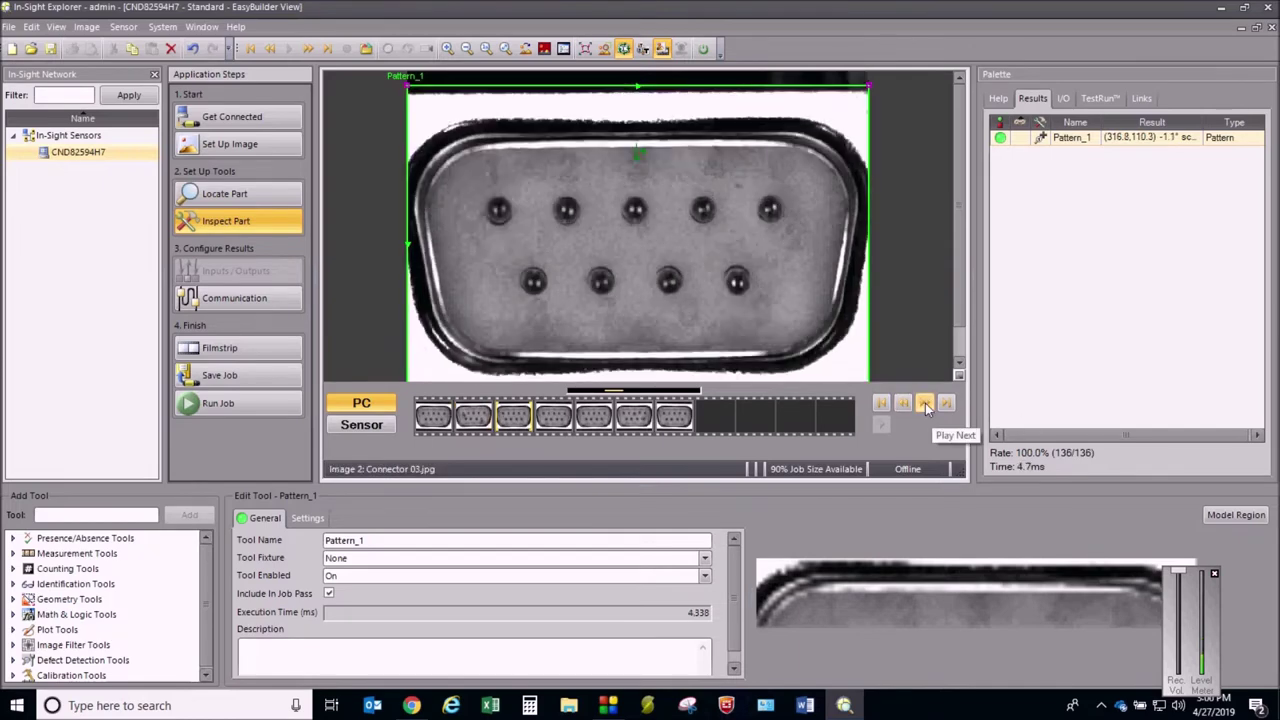
left_click(925, 403)
left_click(925, 403)
left_click(924, 403)
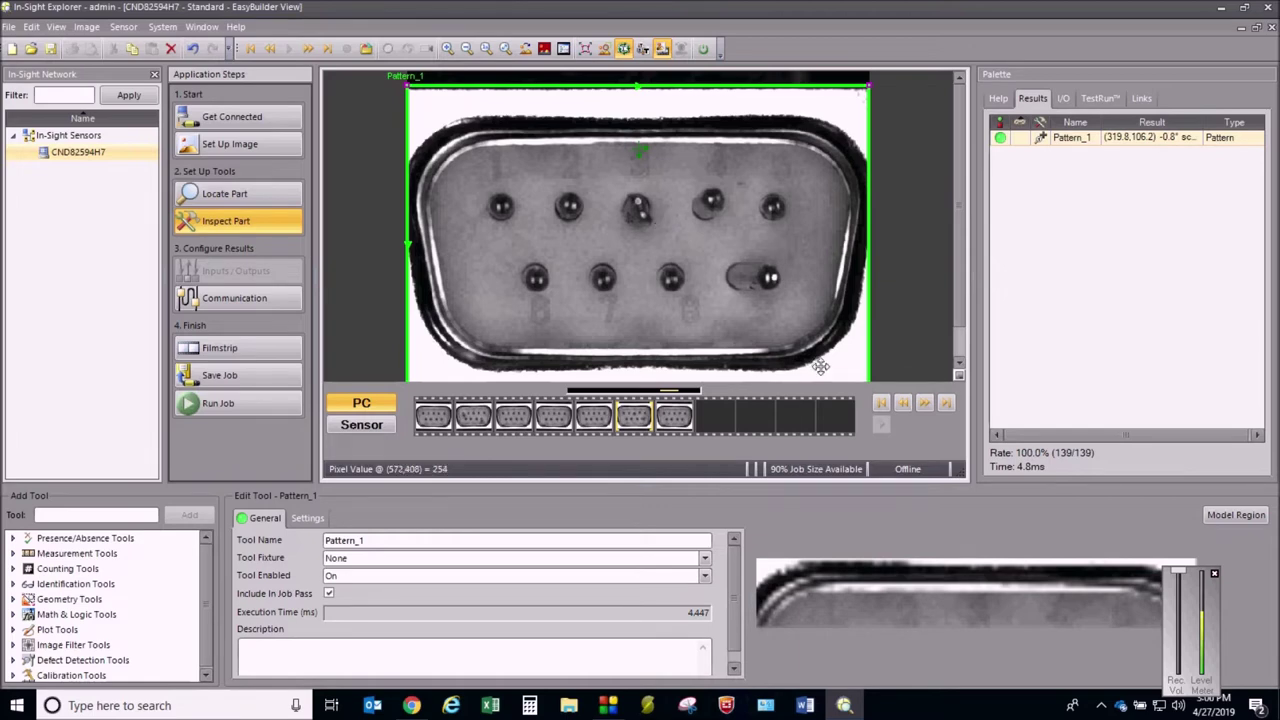
left_click(925, 403)
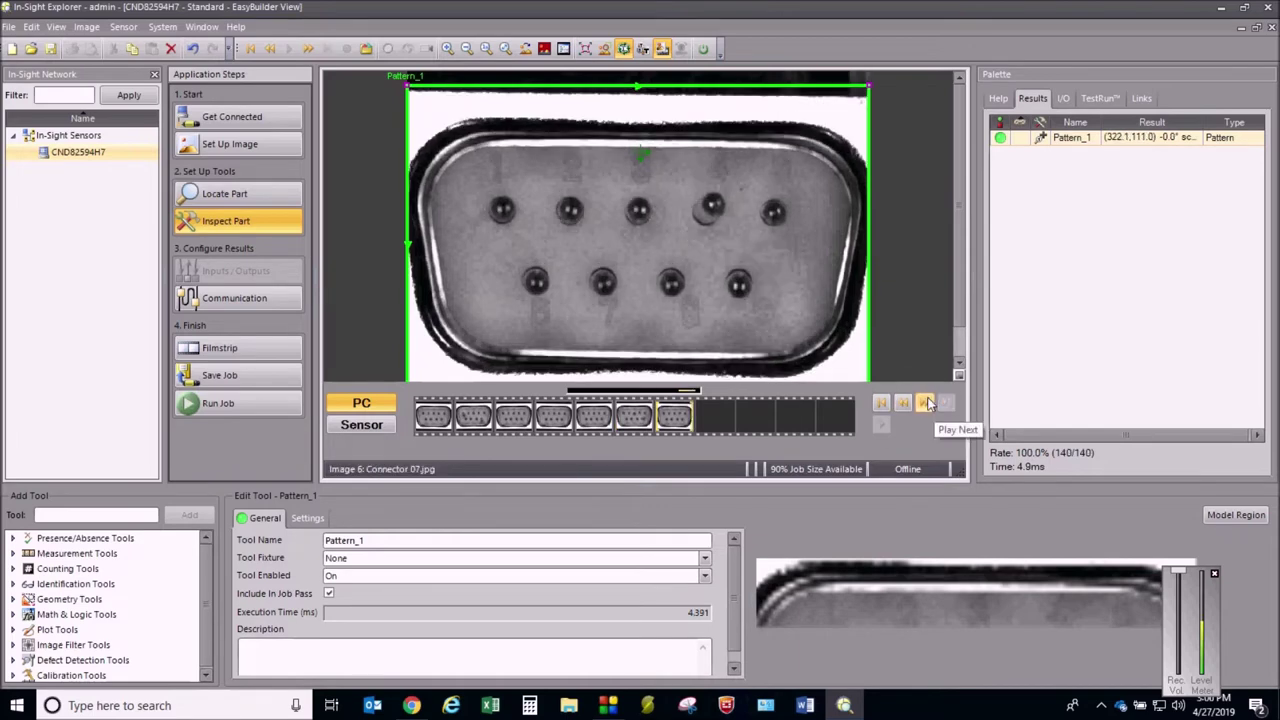
left_click(928, 403)
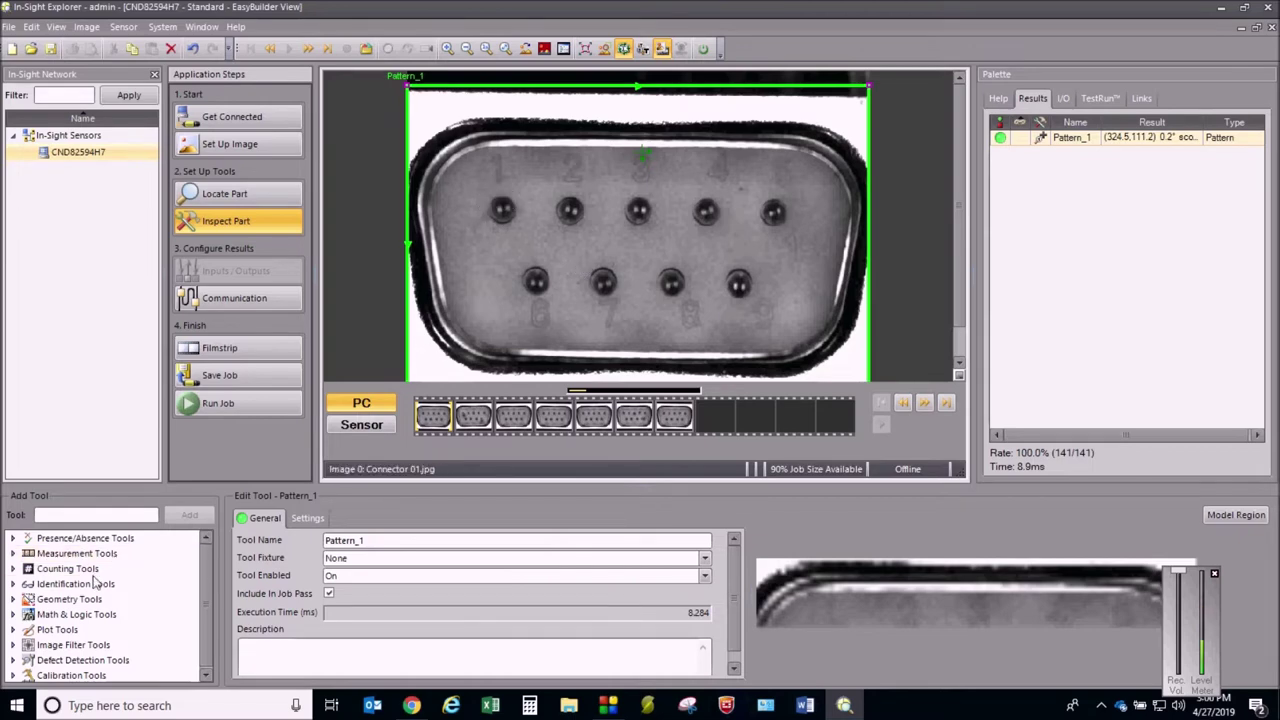
Look through the counting, presence/absence and measurement tool categories for a tool suited to checking the connector pins.
left_click(13, 569)
left_click(13, 555)
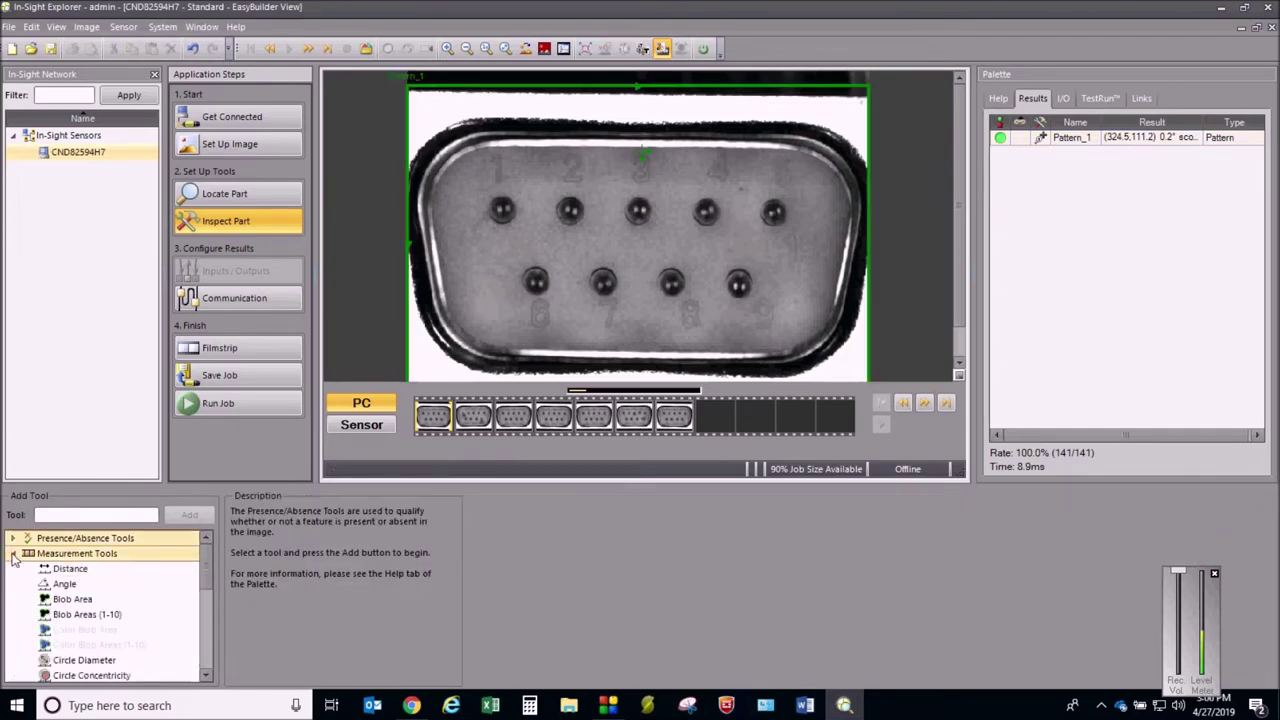
left_click(23, 568)
left_click(13, 553)
left_click(13, 568)
left_click(13, 569)
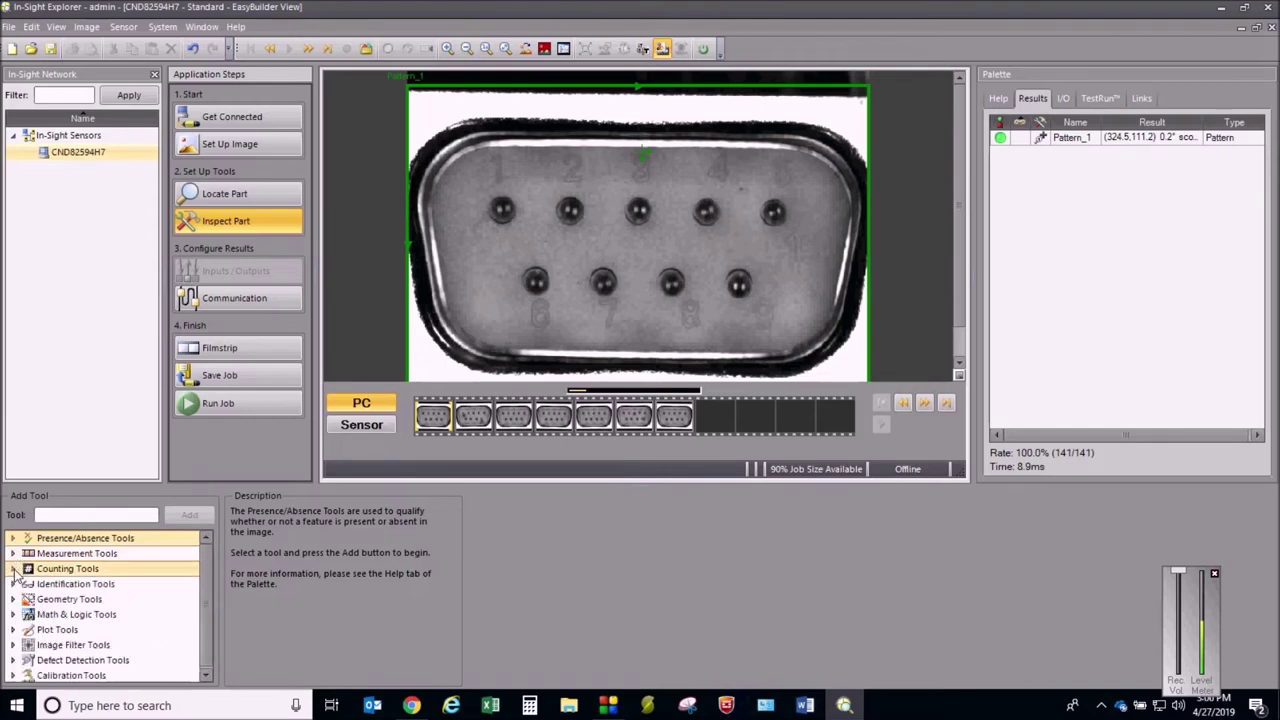
left_click(13, 569)
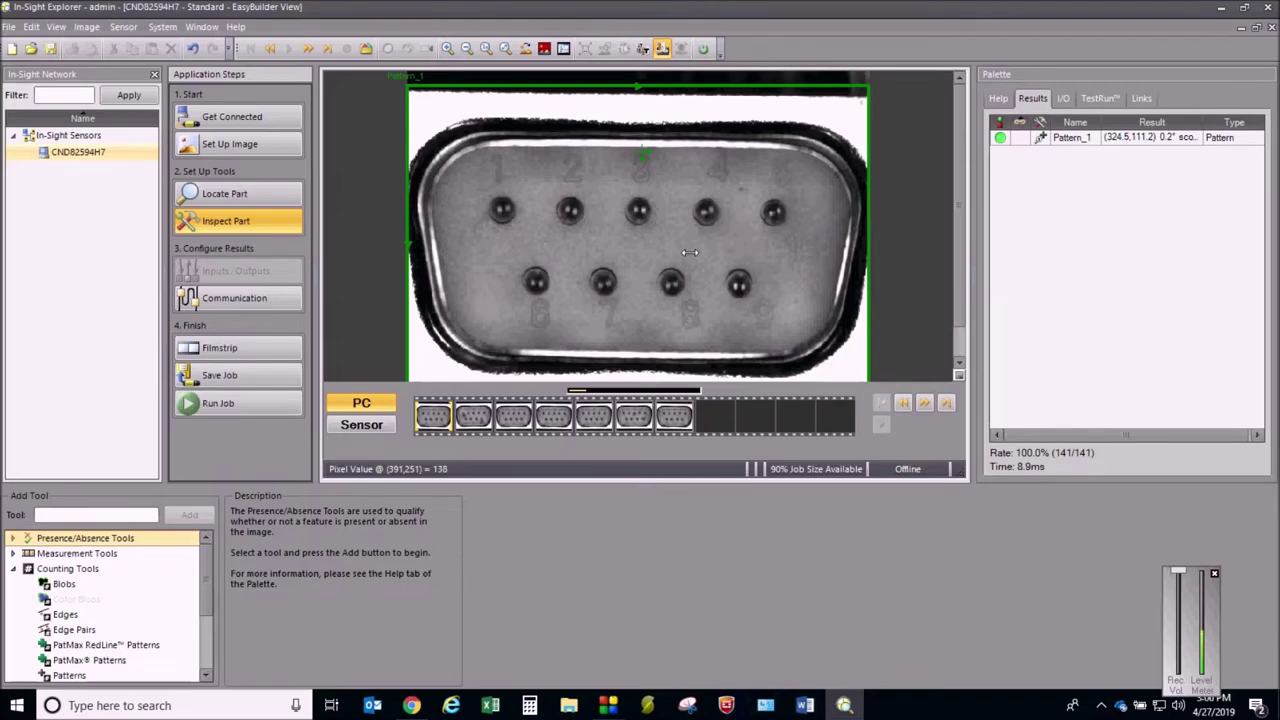
left_click(14, 569)
left_click(12, 538)
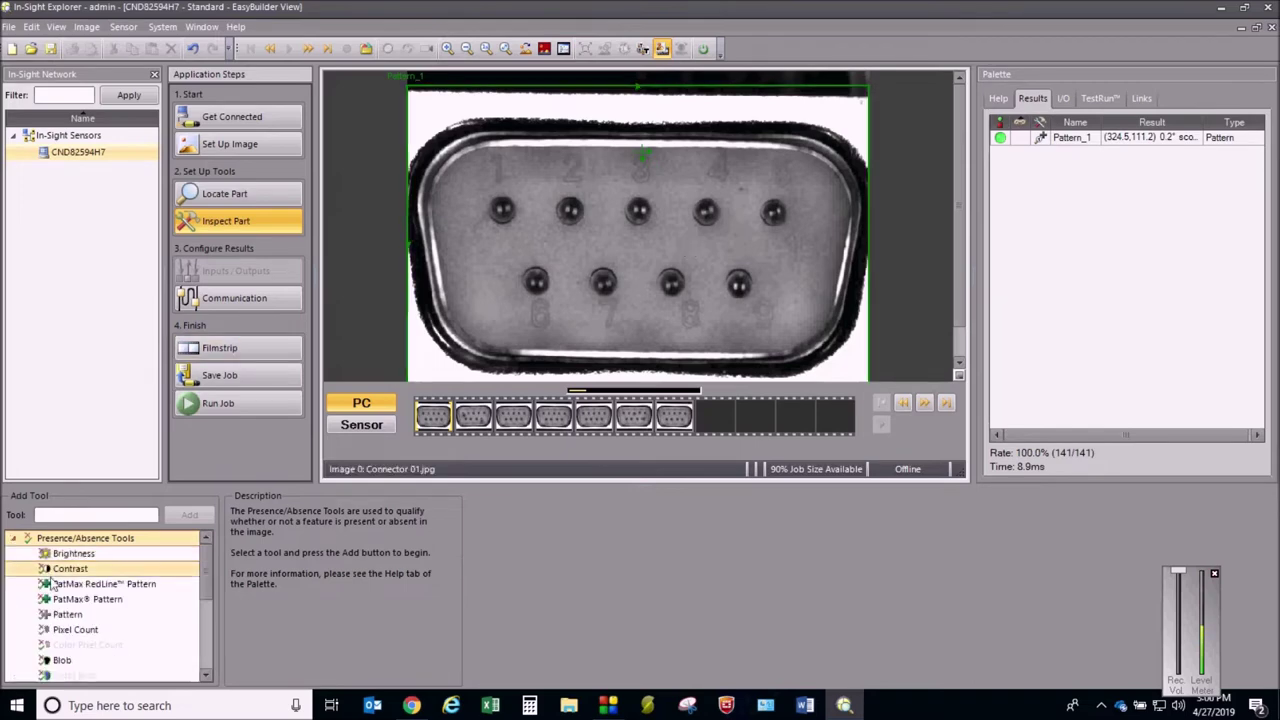
left_click(12, 538)
left_click(13, 554)
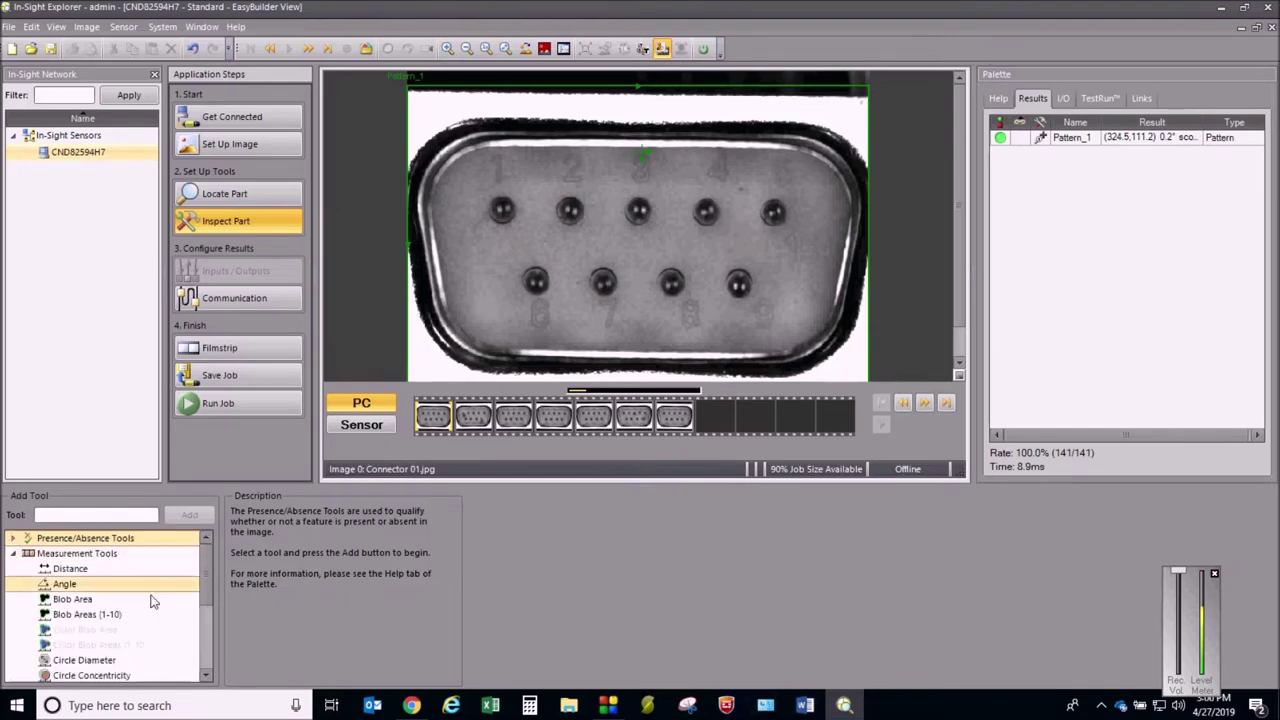
Select the Blob Areas (1-10) measurement tool and compare bent and straight pins on the first three connector images.
left_click(85, 614)
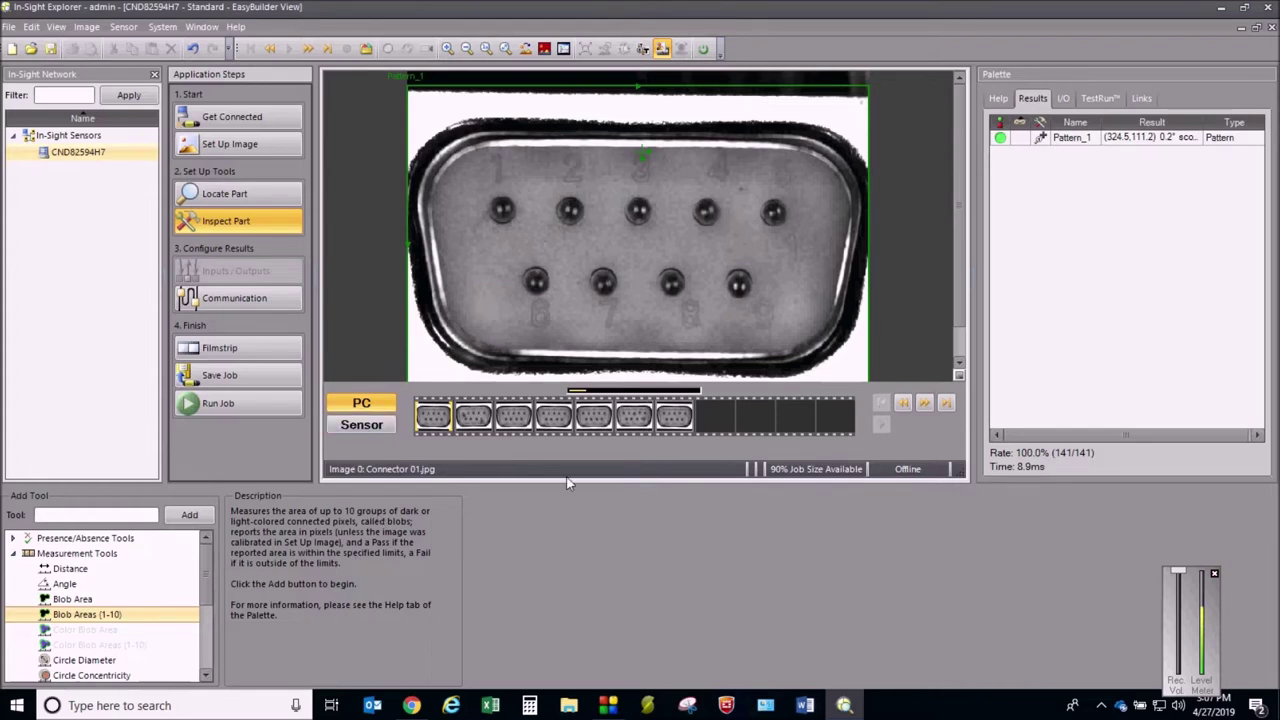
left_click(922, 404)
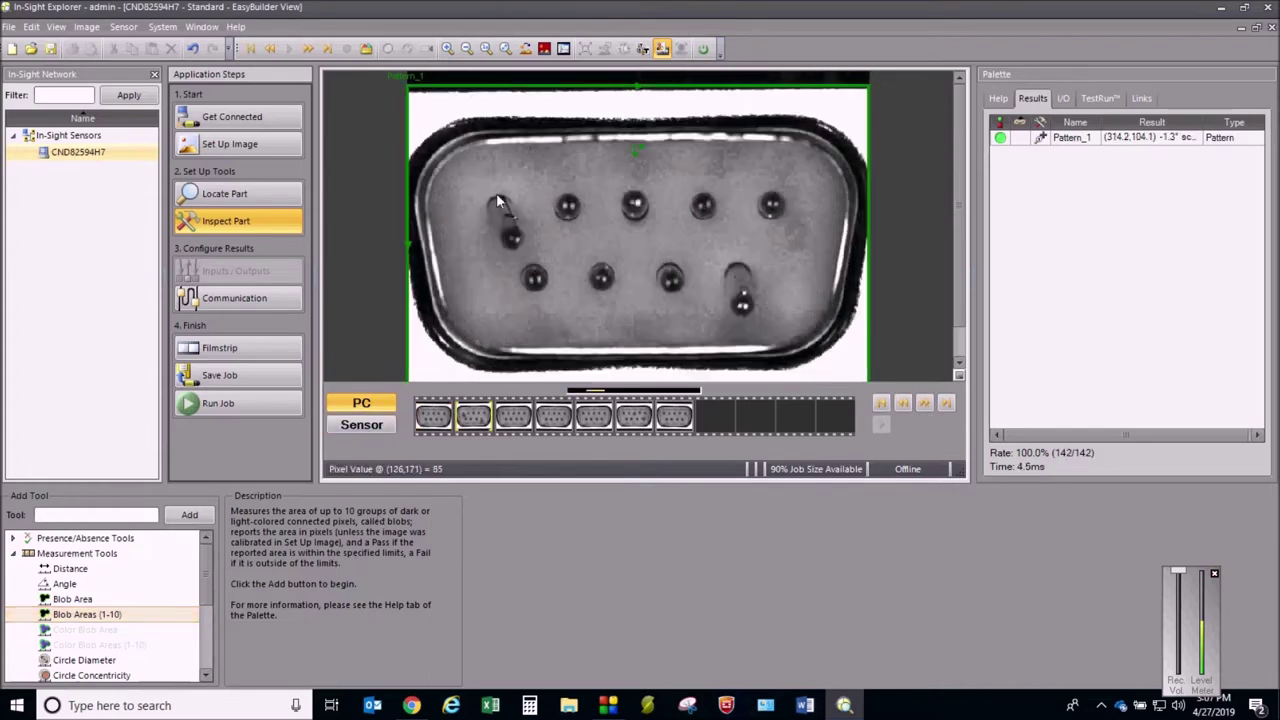
left_click(926, 401)
left_click(925, 406)
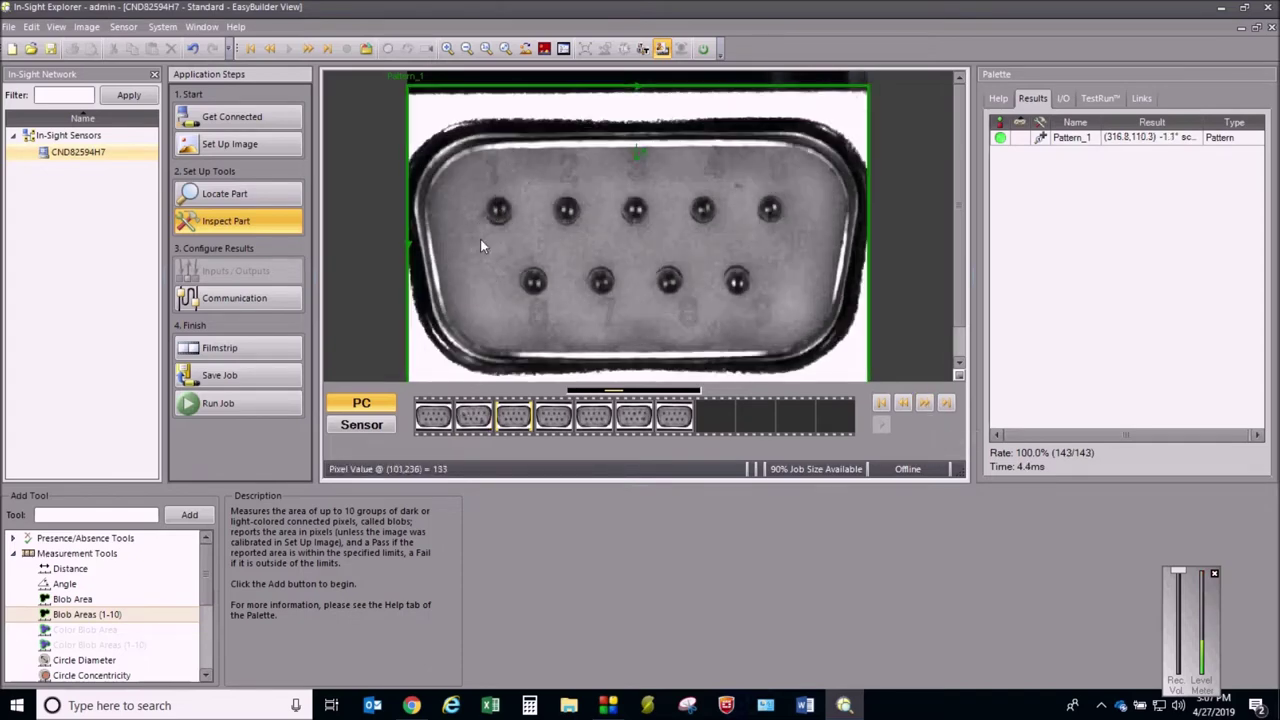
left_click(905, 405)
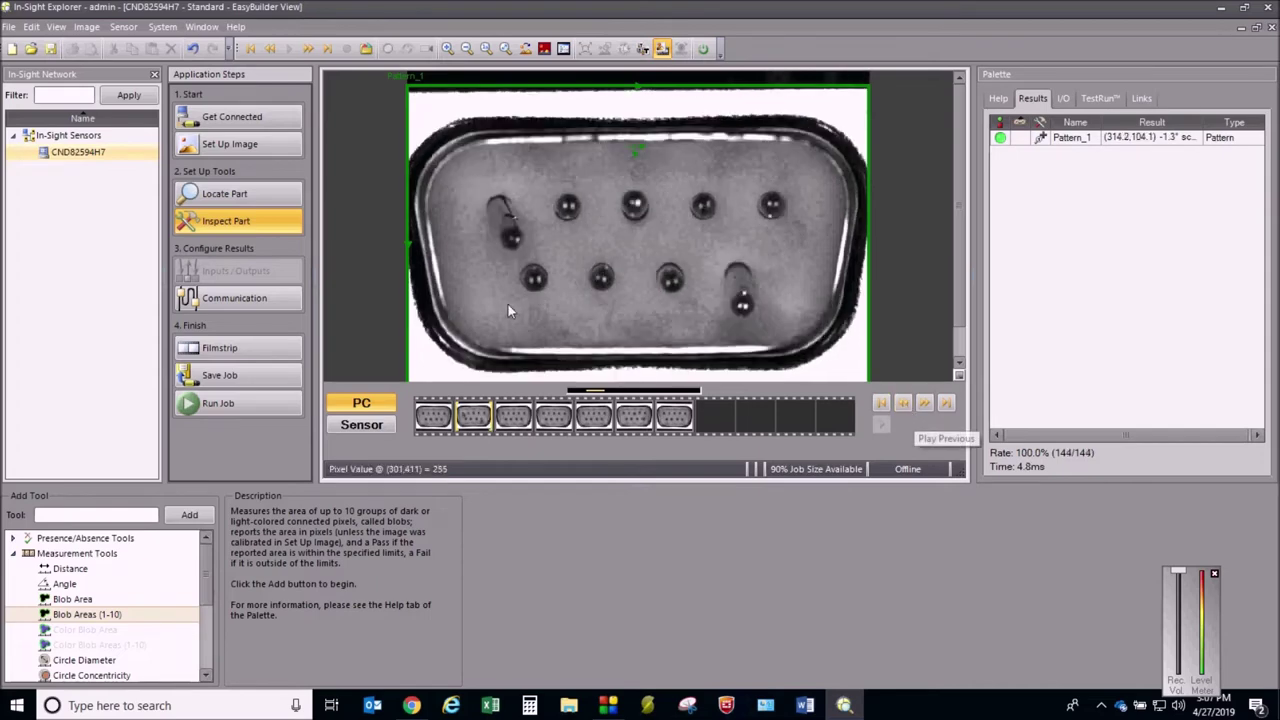
left_click(433, 416)
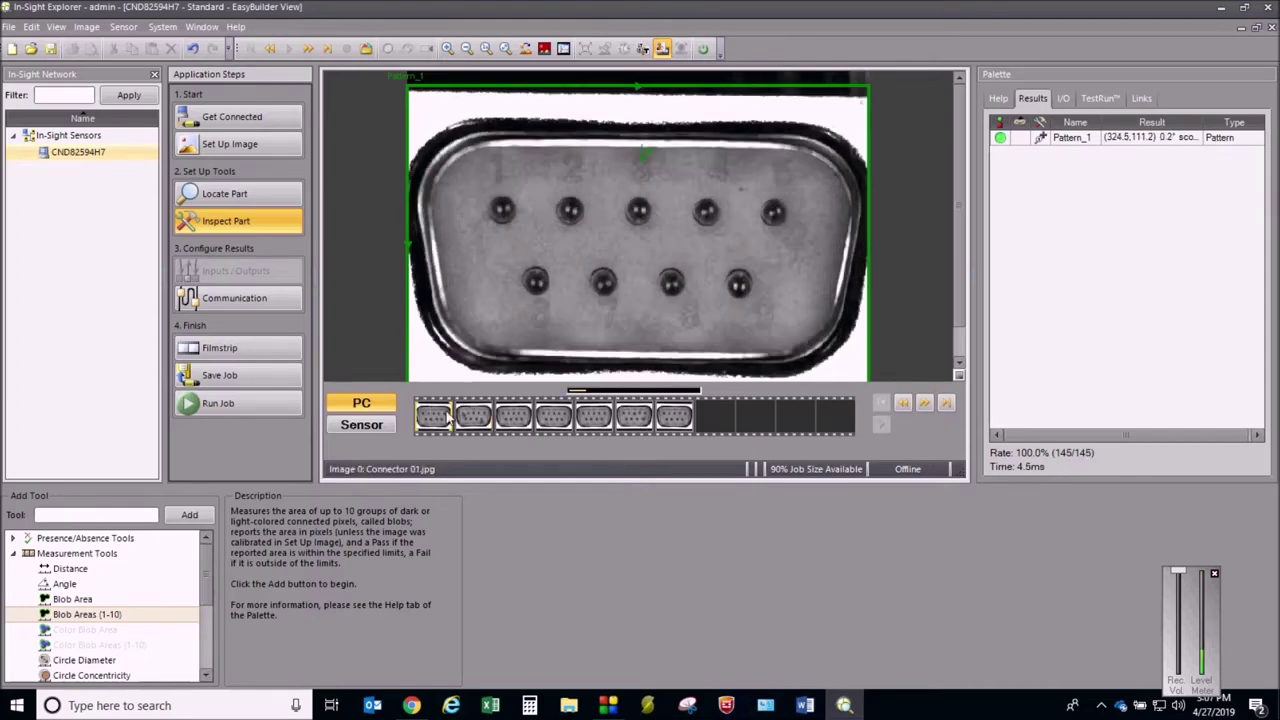
Add a Blob Areas (1-10) tool on the Connector 01 image and fit its rectangular region around all nine pins.
double_click(121, 617)
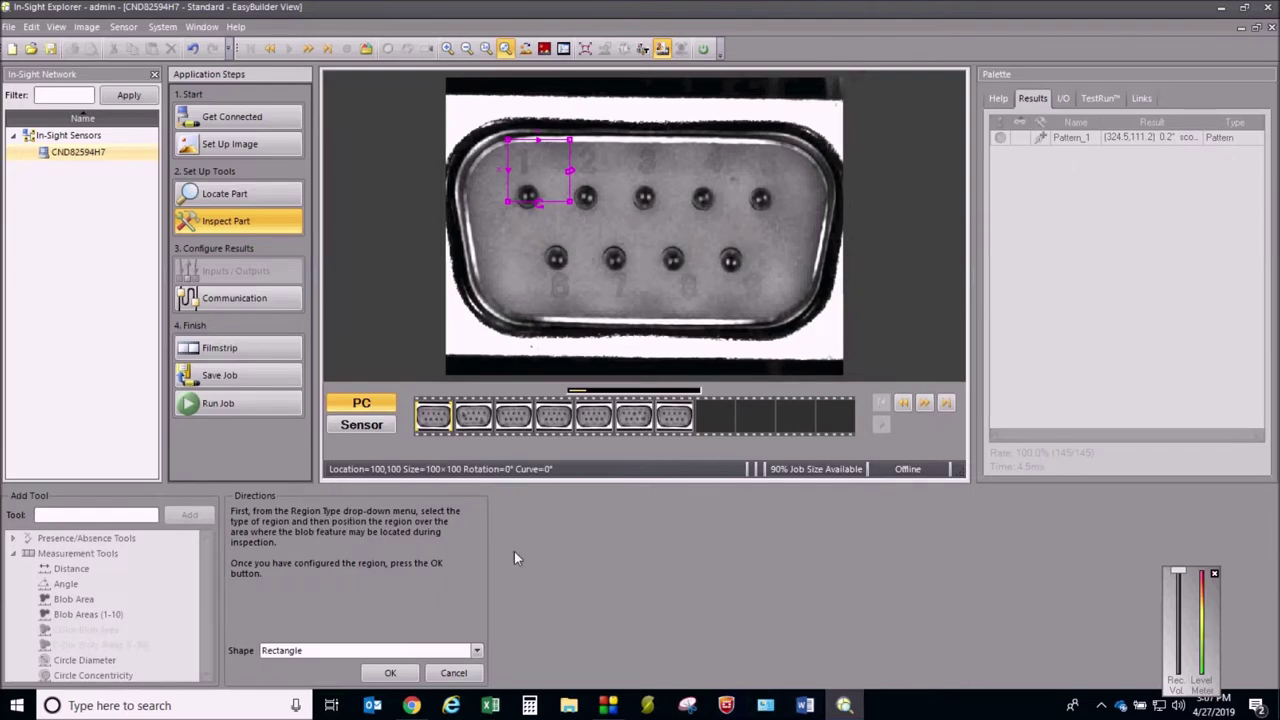
left_click_drag(509, 160, 797, 246)
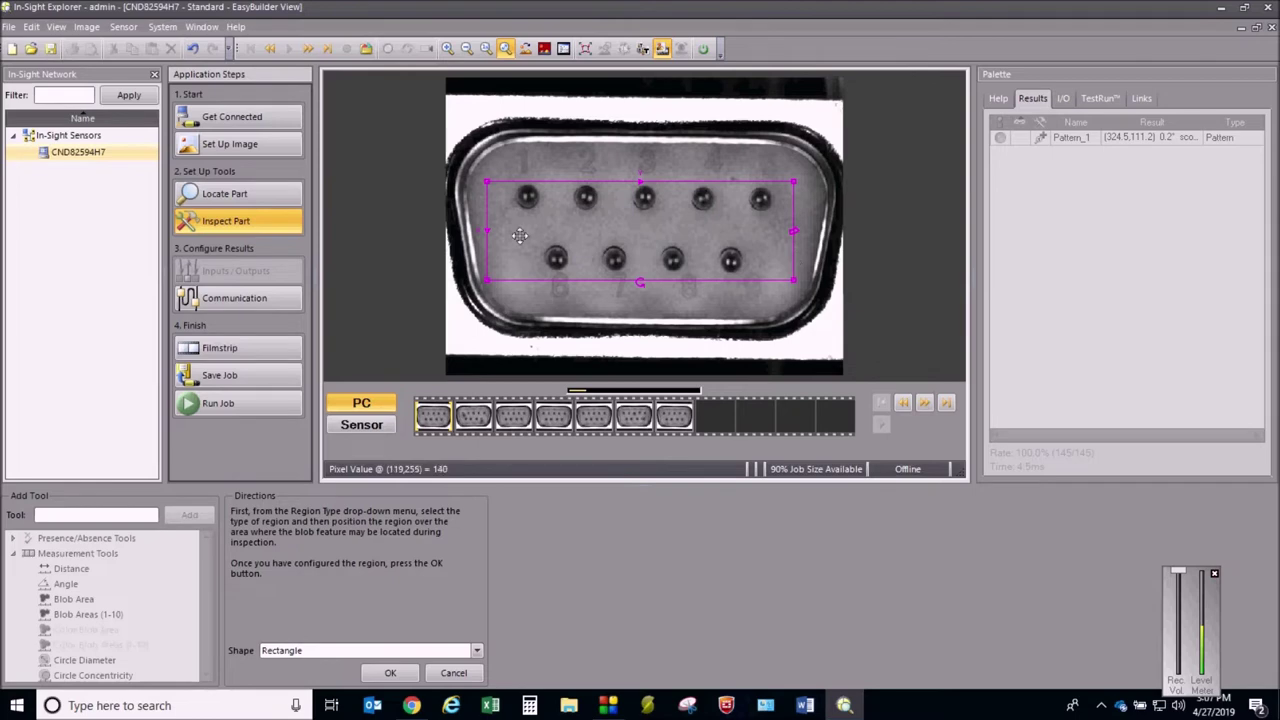
left_click_drag(487, 217, 498, 214)
left_click_drag(578, 180, 578, 169)
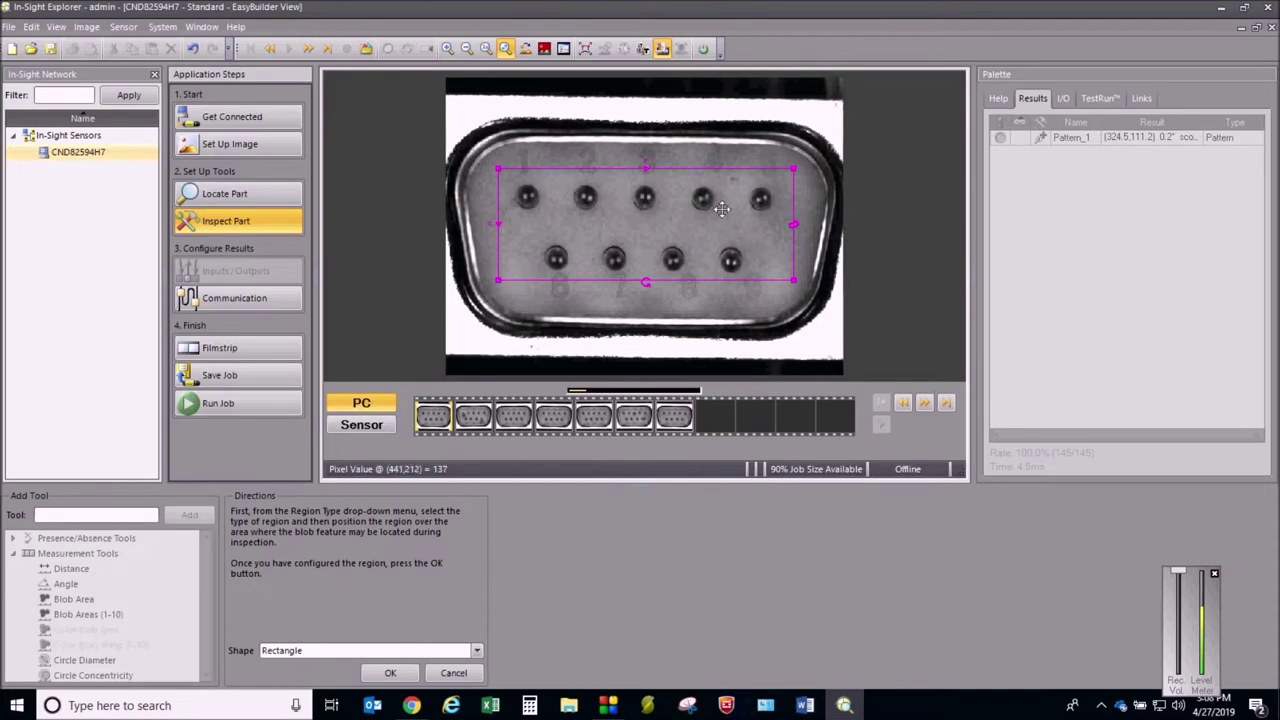
left_click(390, 673)
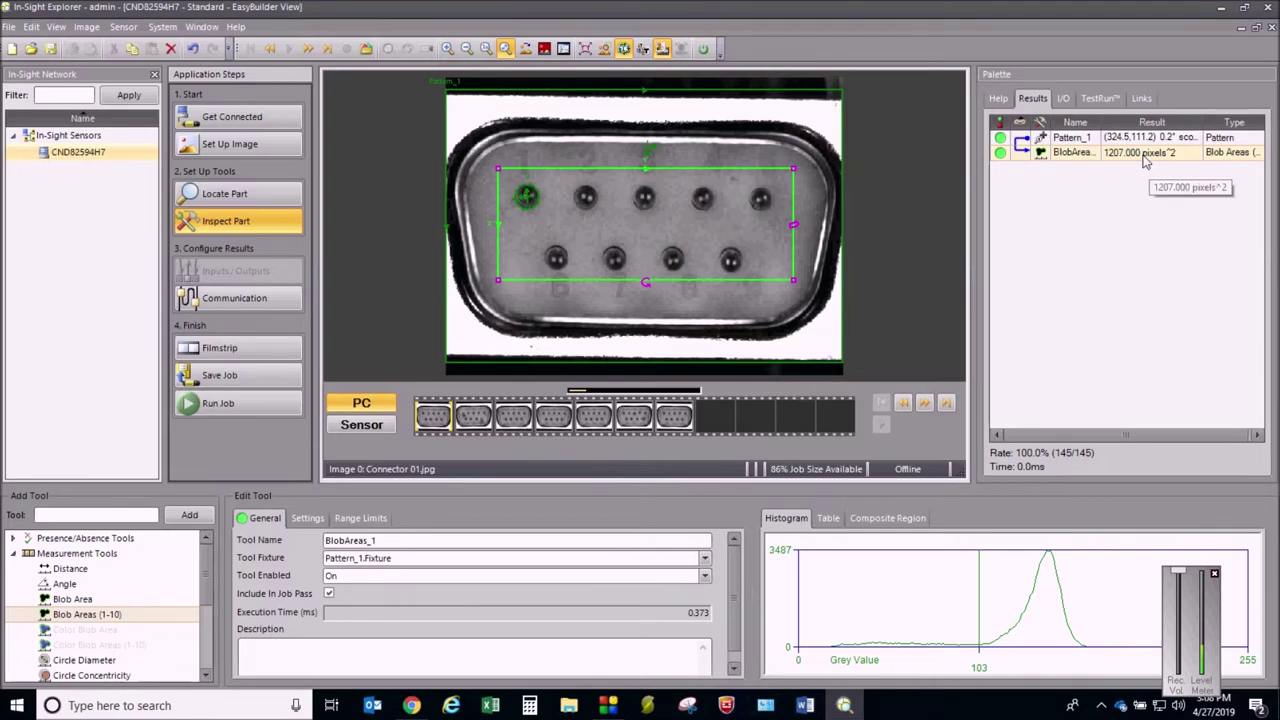
Set the blob tool's Number To Find to 9.
left_click(309, 519)
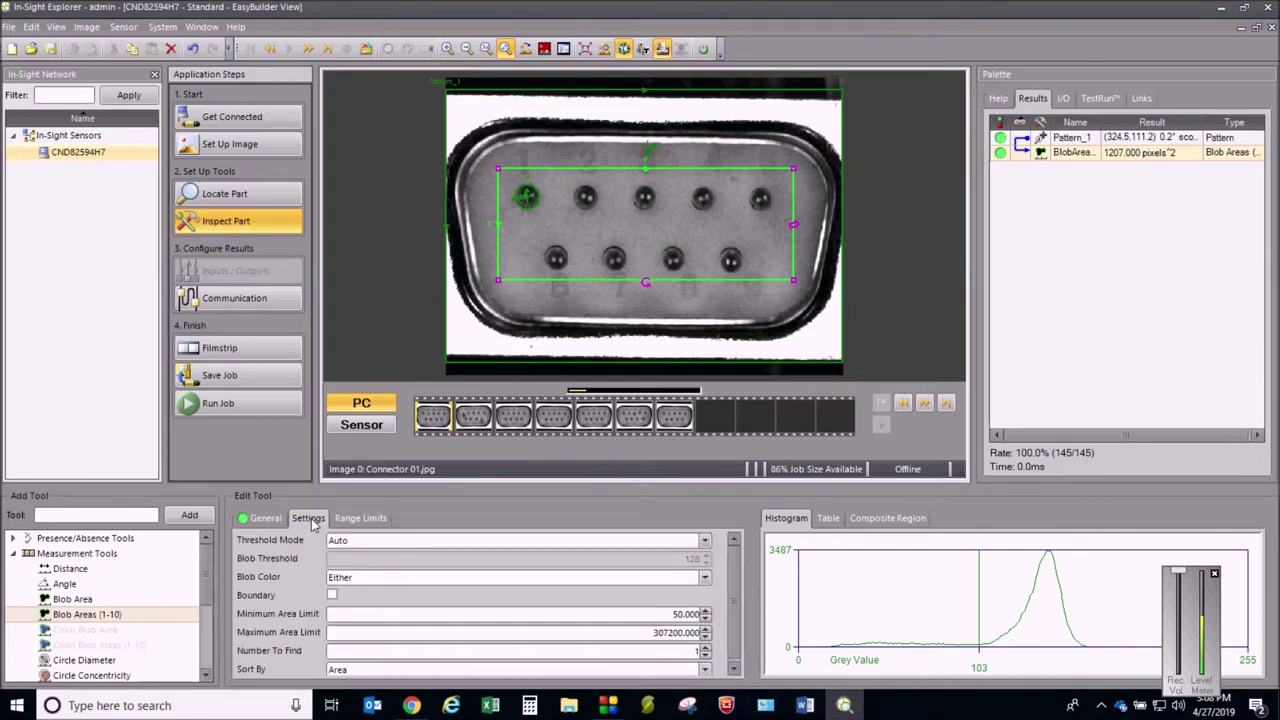
left_click(258, 520)
left_click(306, 519)
left_click(705, 648)
left_click(705, 647)
left_click(705, 647)
left_click(705, 647)
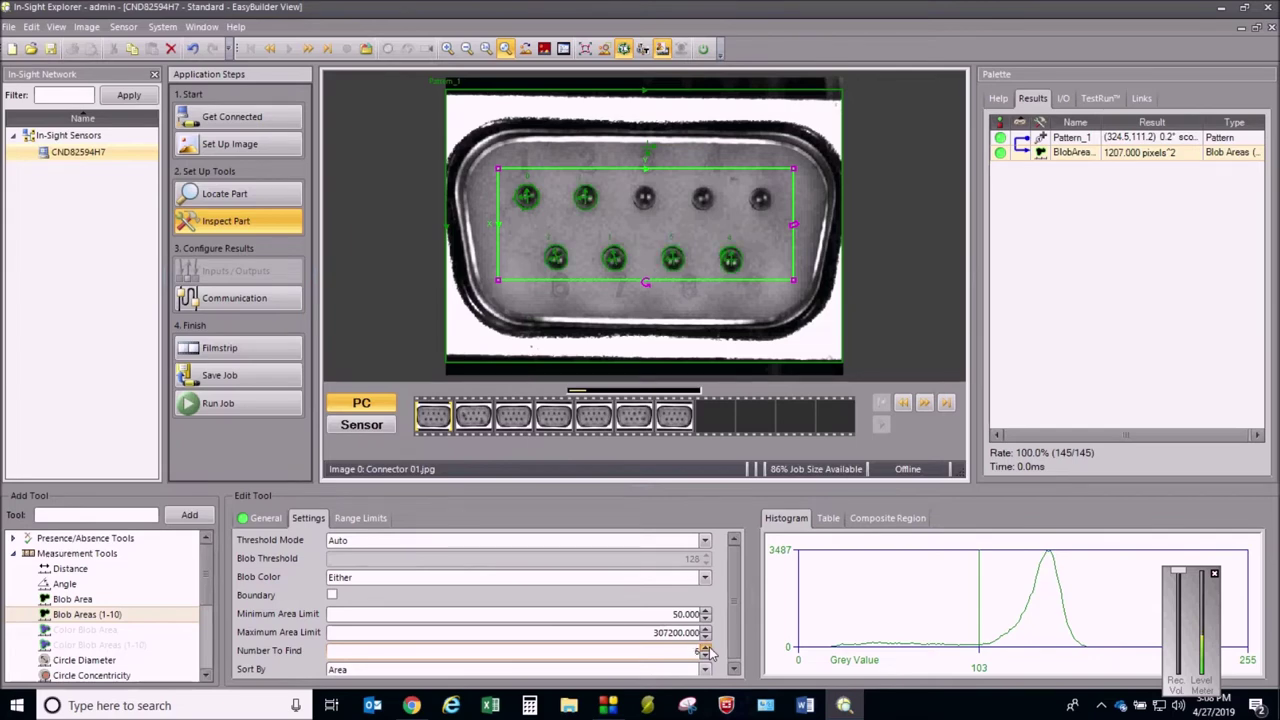
left_click(705, 647)
left_click(705, 647)
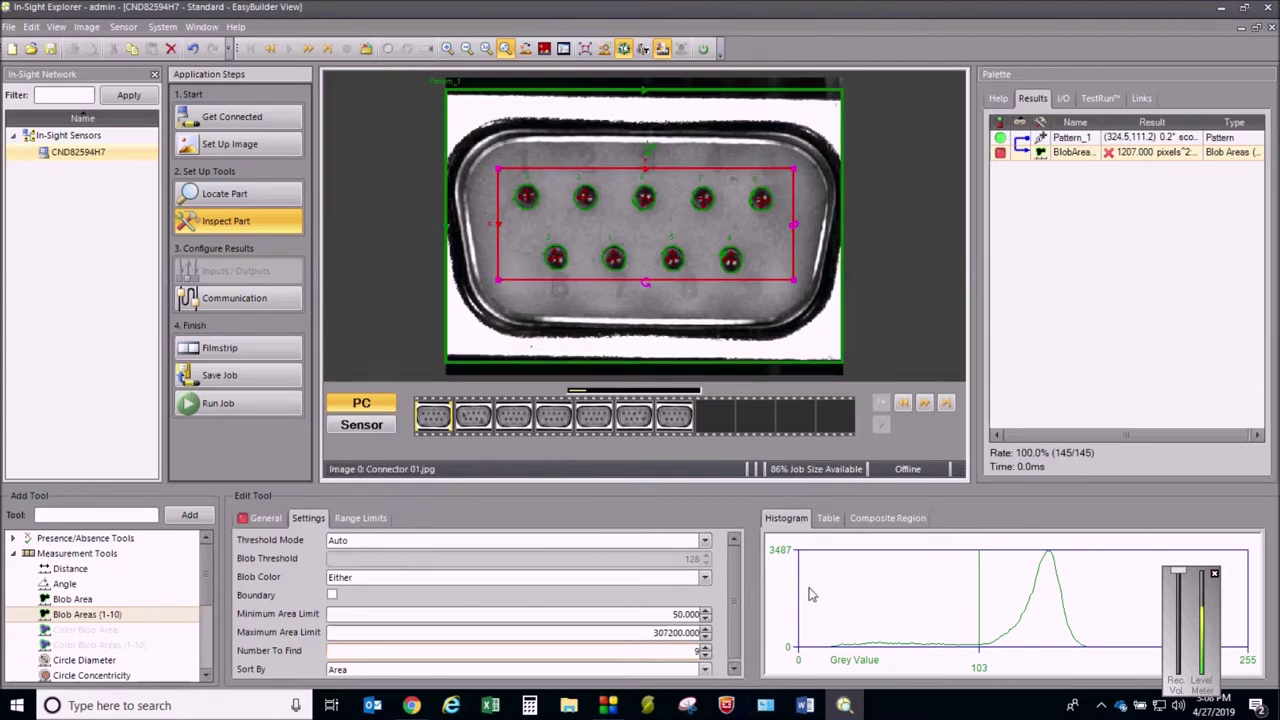
Try a Number To Find of 6 for the blob tool and restore it to 9.
left_click(706, 656)
left_click(706, 656)
left_click(706, 656)
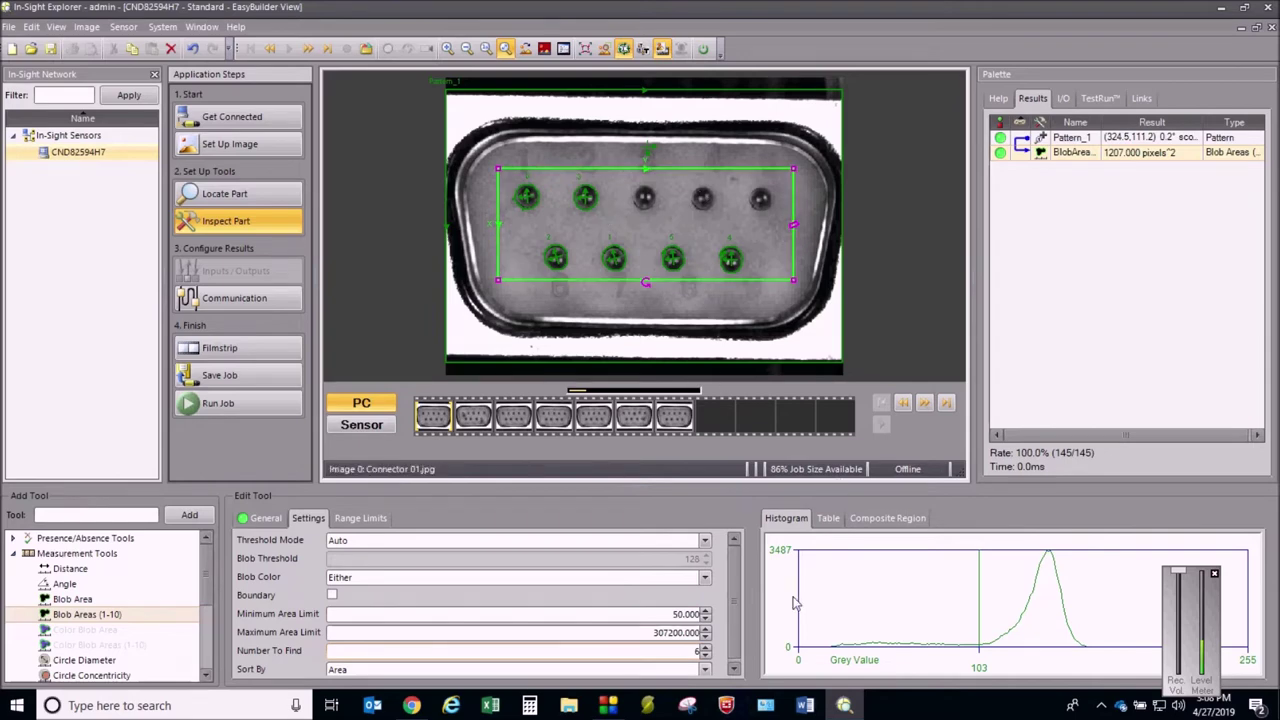
left_click(705, 647)
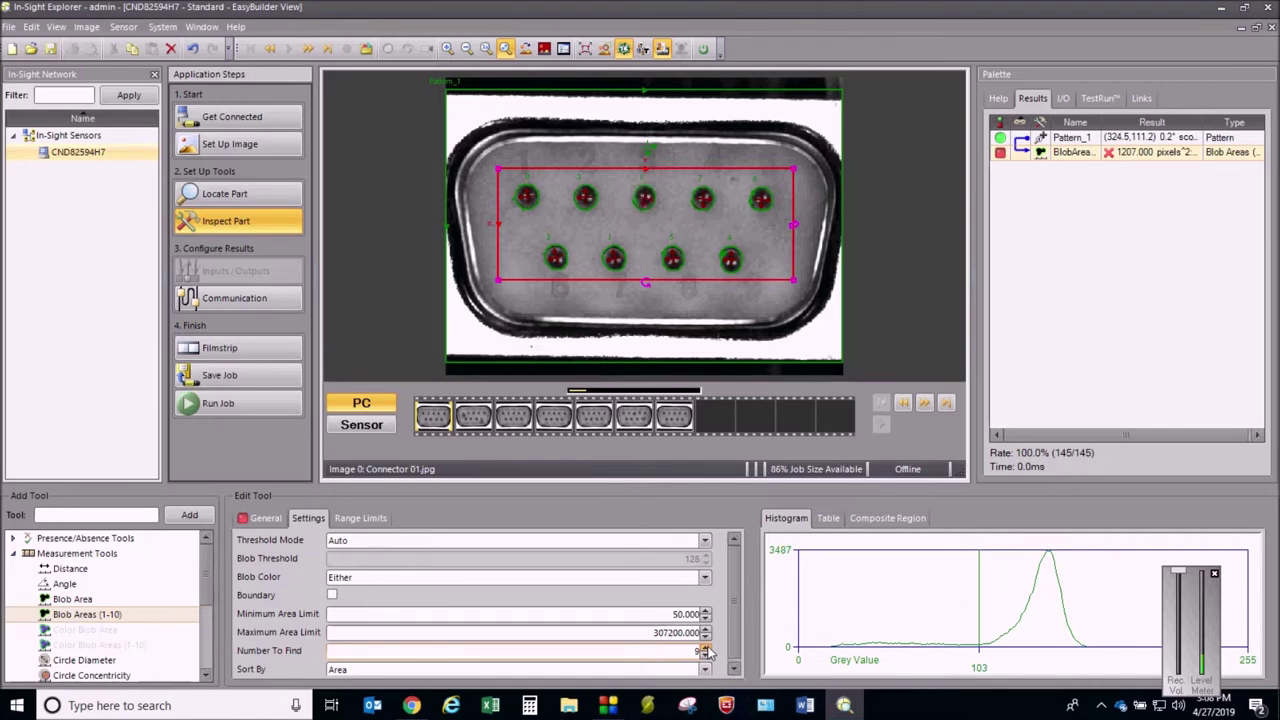
left_click(363, 519)
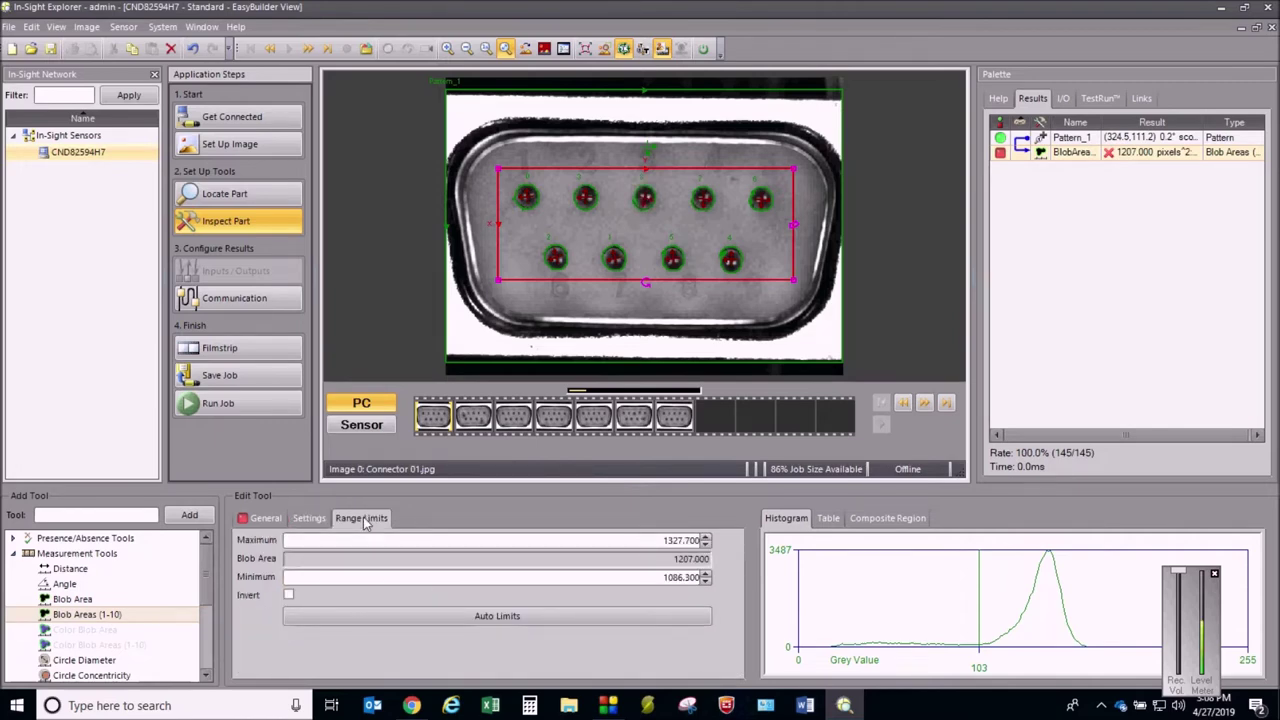
left_click(318, 520)
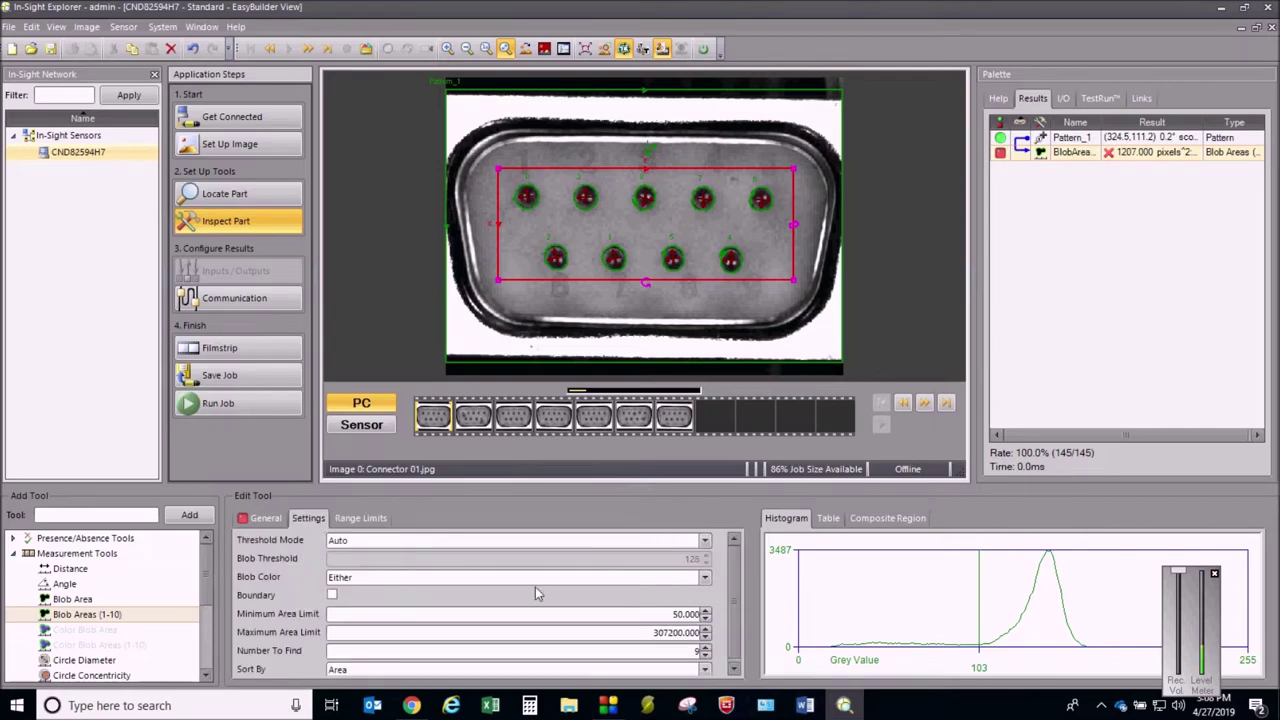
left_click(737, 662)
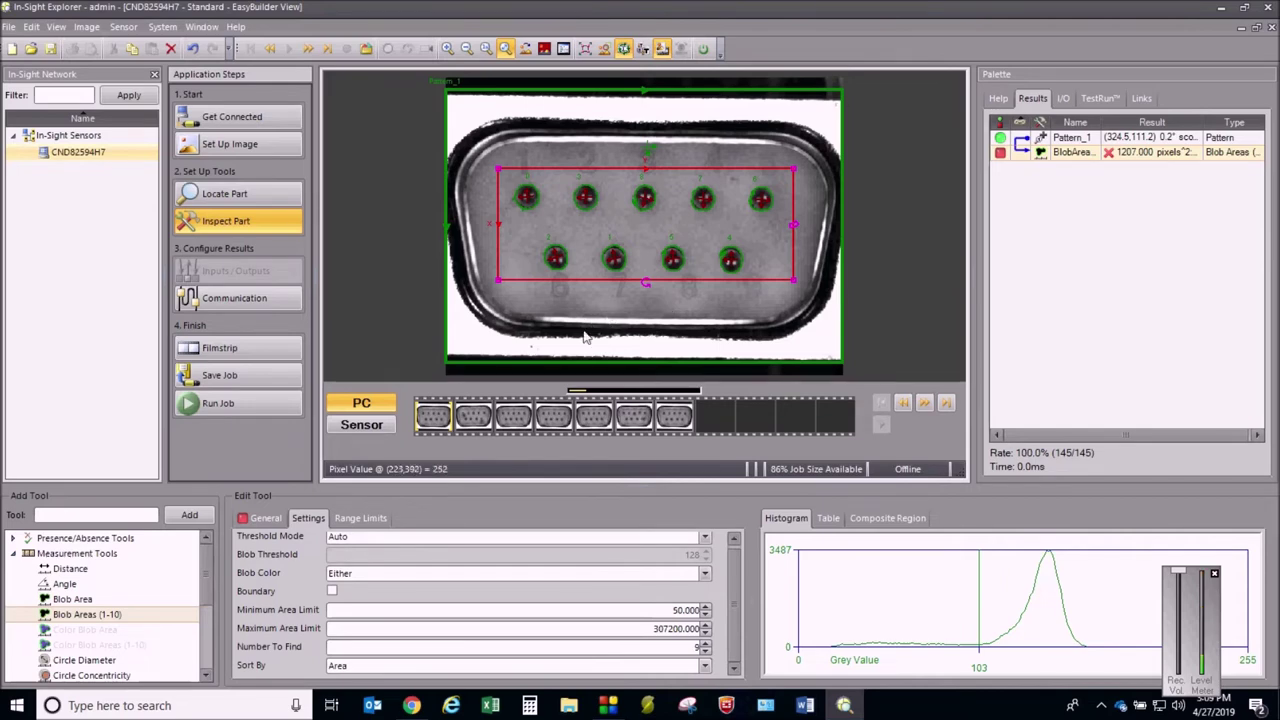
Extend the lower edge of the blob region on the second connector image to just below the bent lower-row pin's tip.
left_click(925, 404)
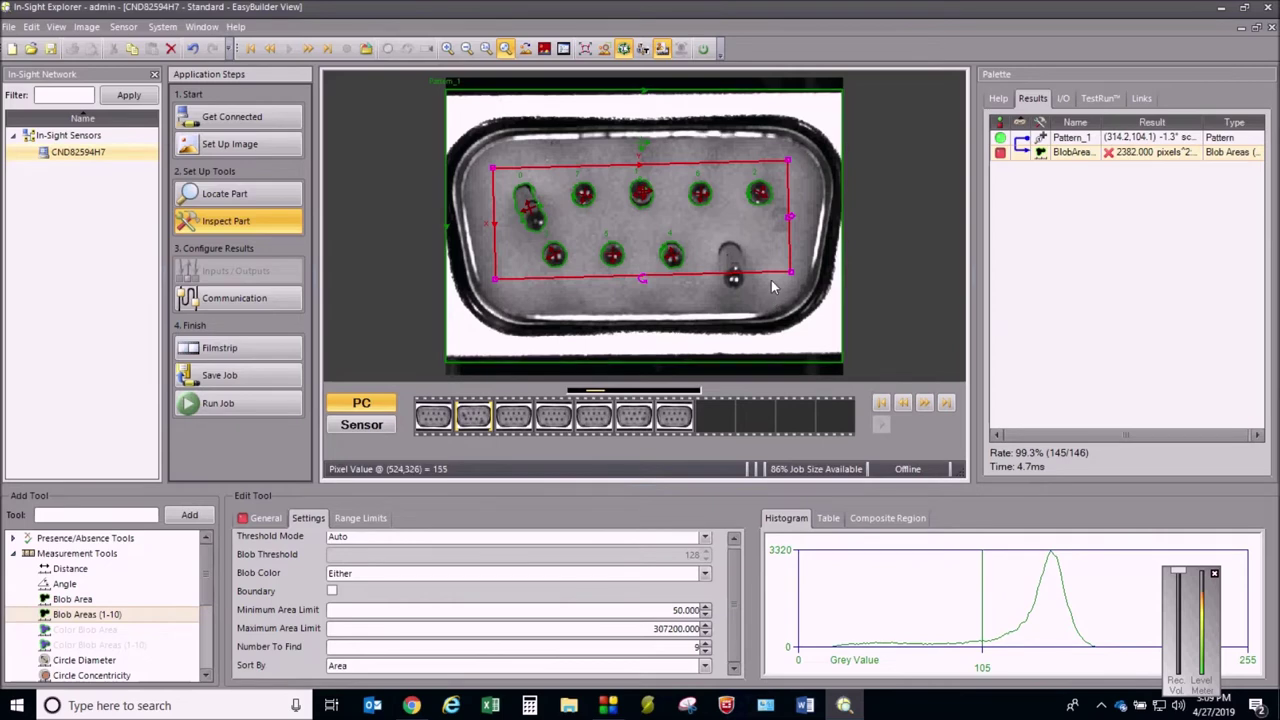
left_click_drag(755, 273, 755, 292)
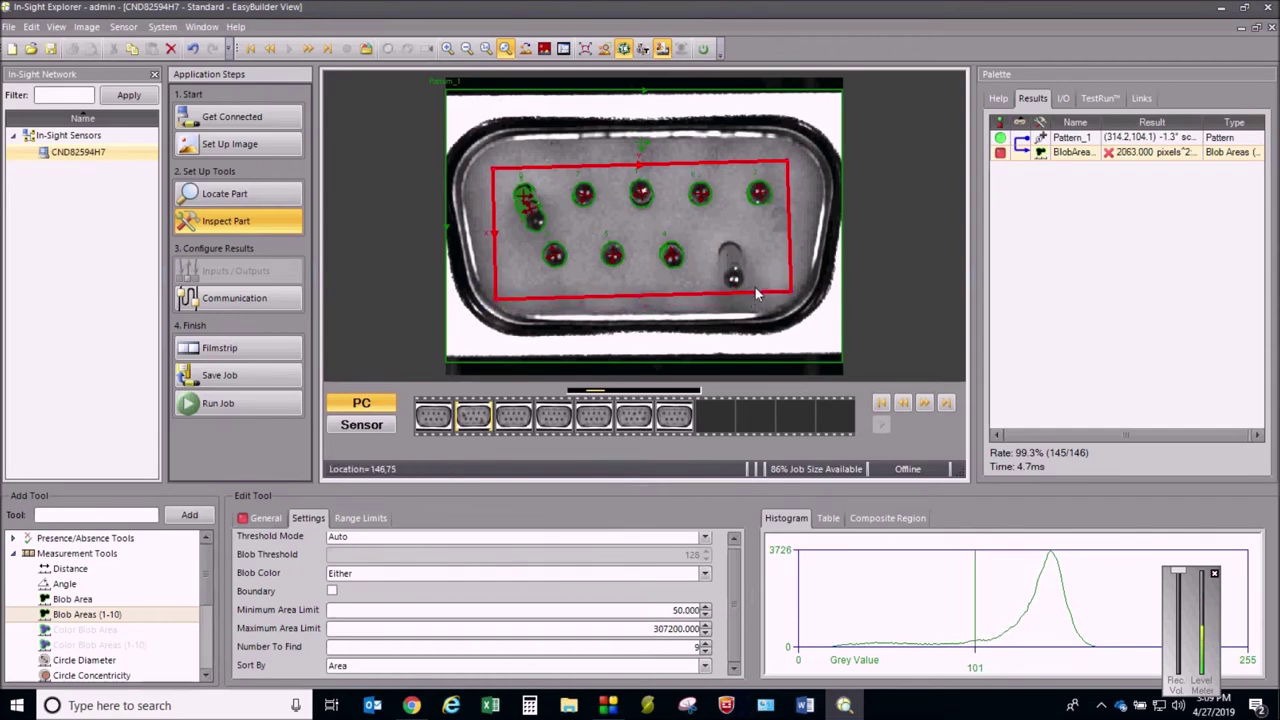
left_click_drag(755, 291, 748, 290)
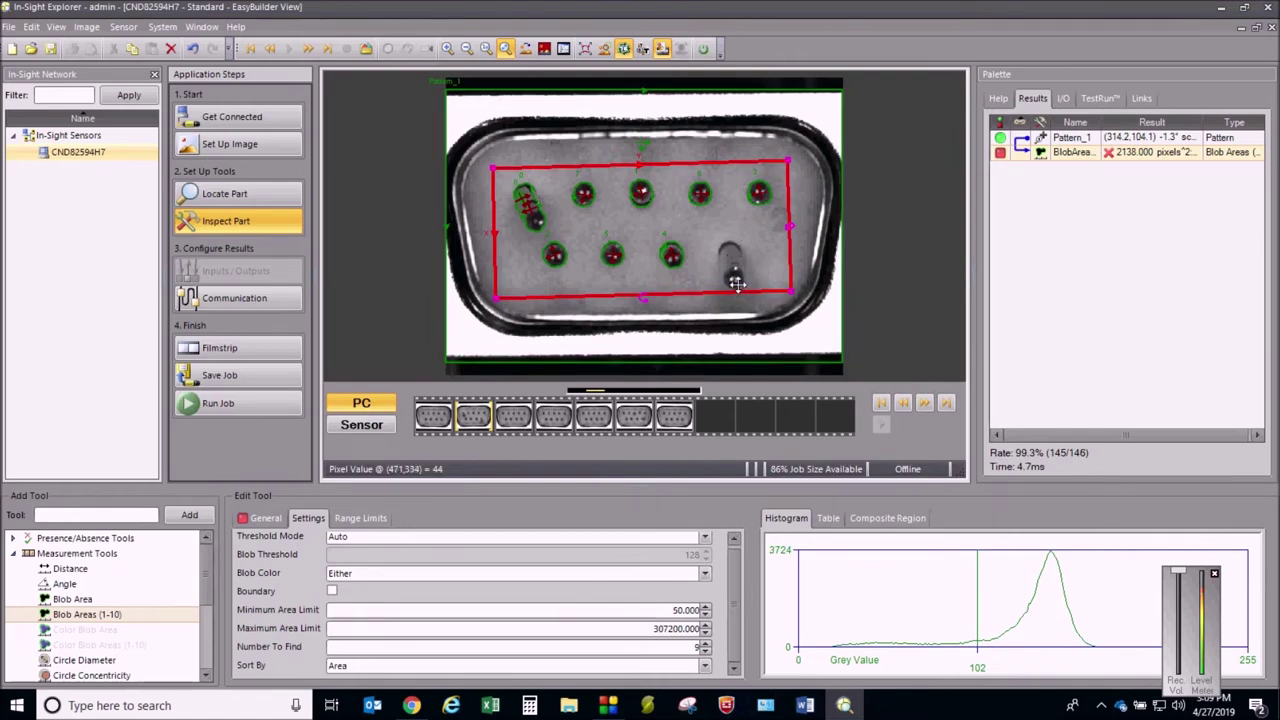
left_click_drag(716, 291, 718, 287)
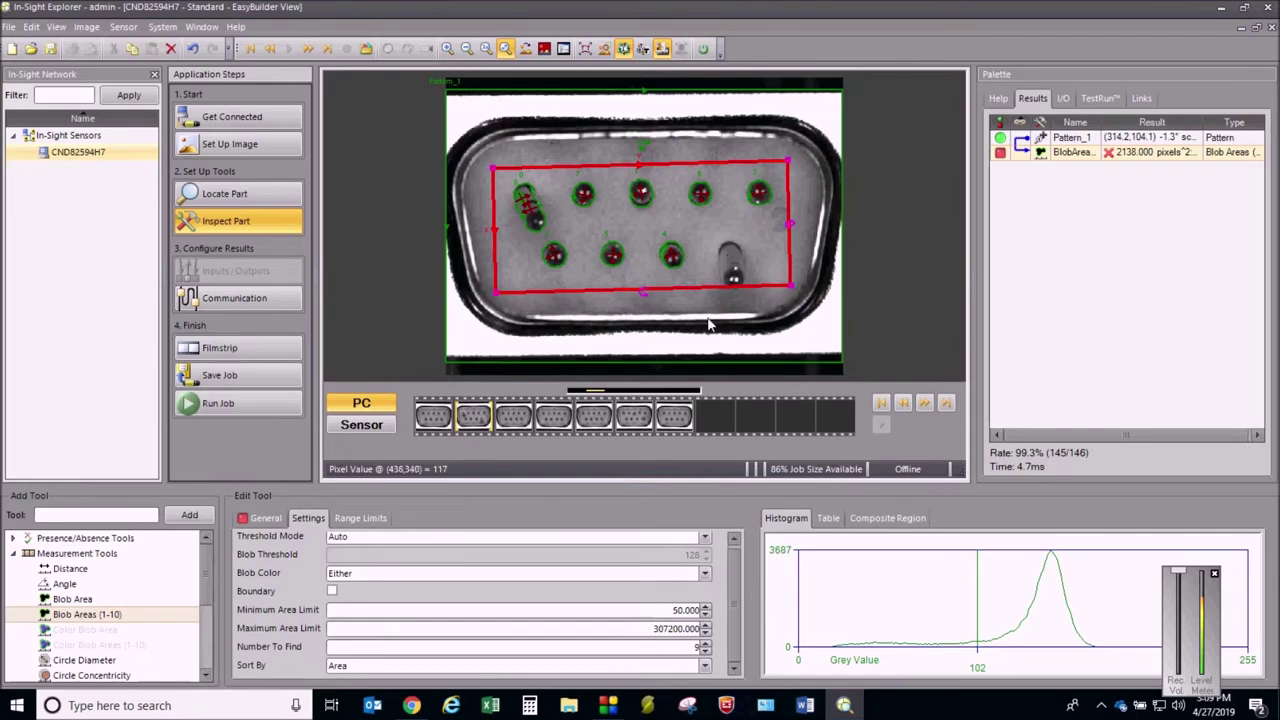
Examine the blob detection and area results across all the connector images, comparing straight pins with bent ones.
left_click(924, 404)
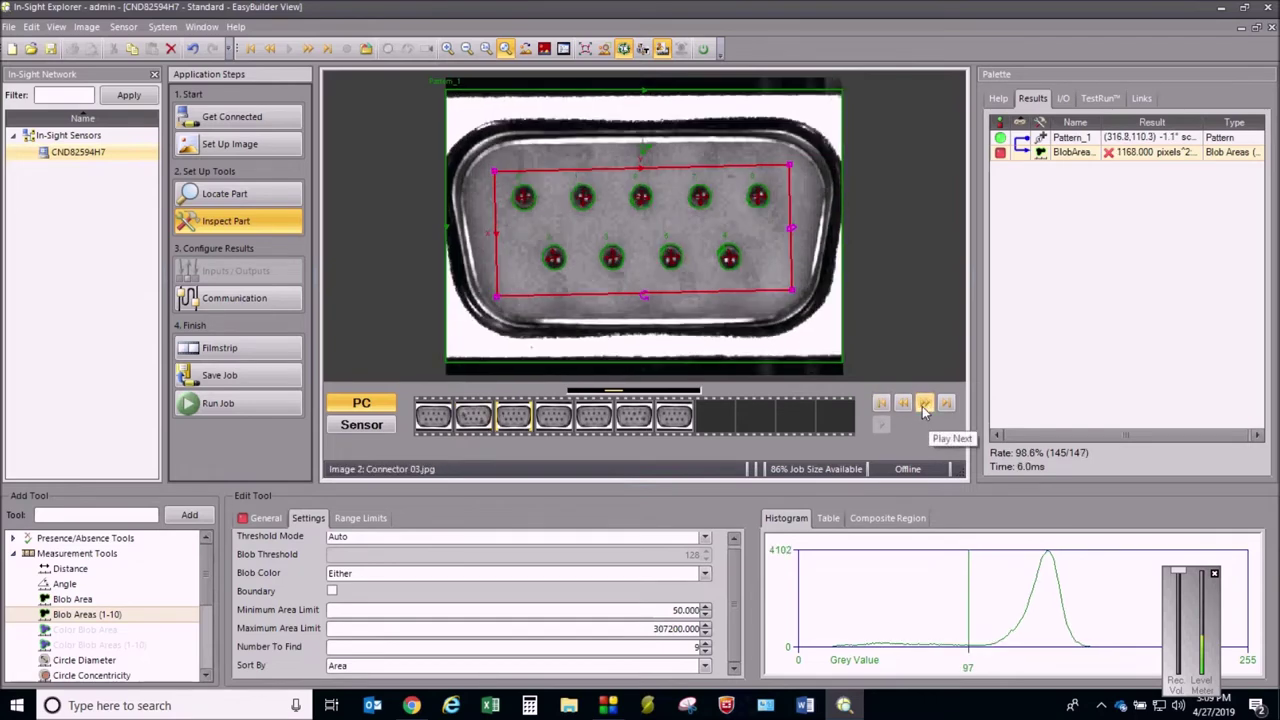
left_click(924, 404)
left_click(924, 404)
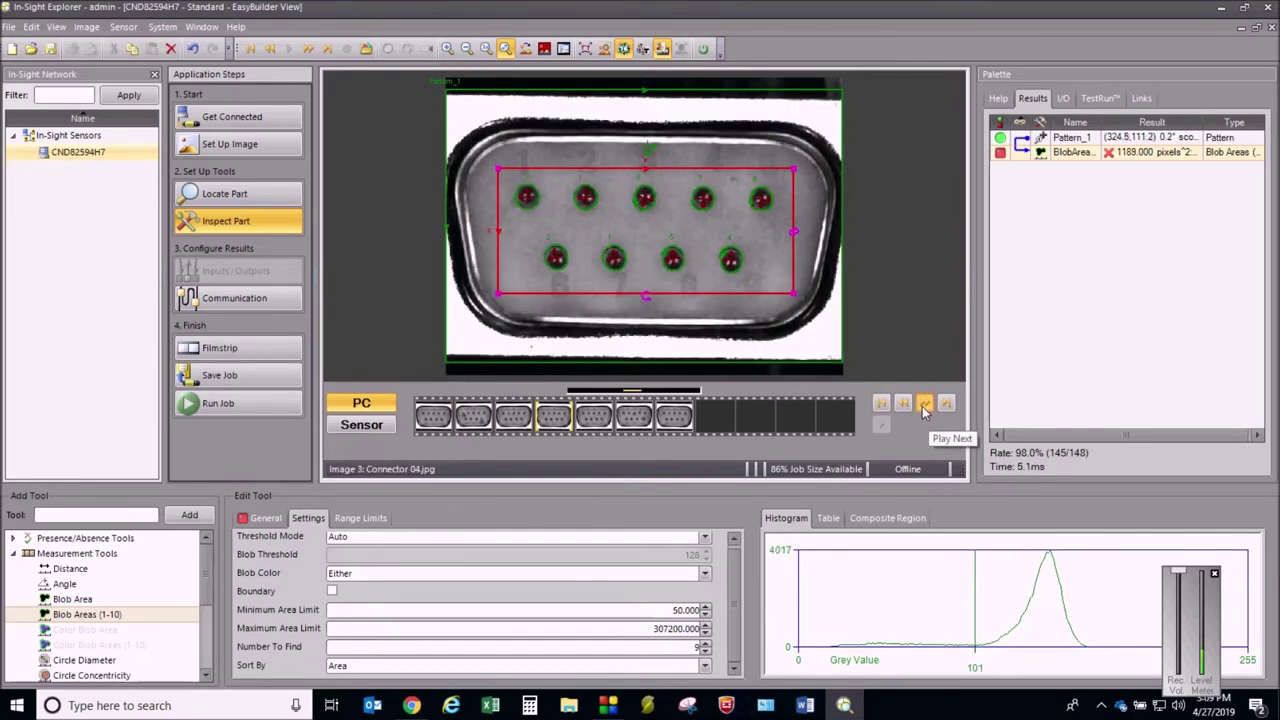
left_click(924, 404)
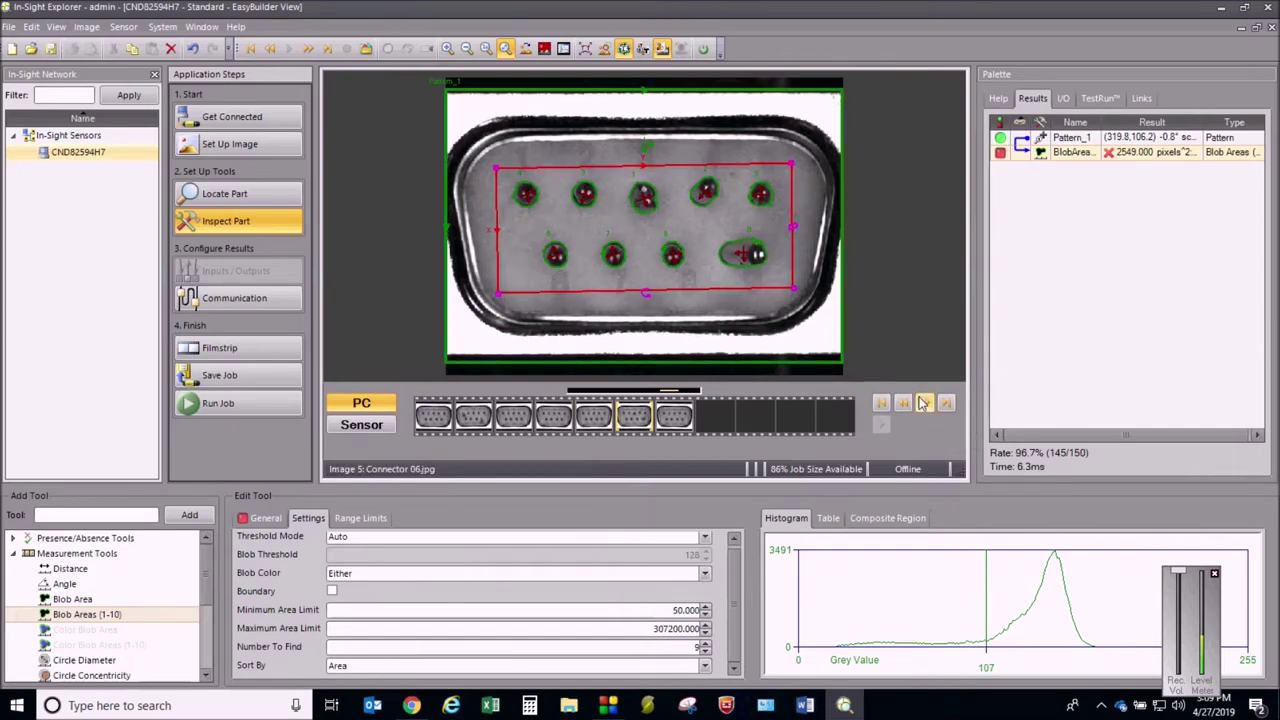
left_click(924, 404)
left_click(924, 404)
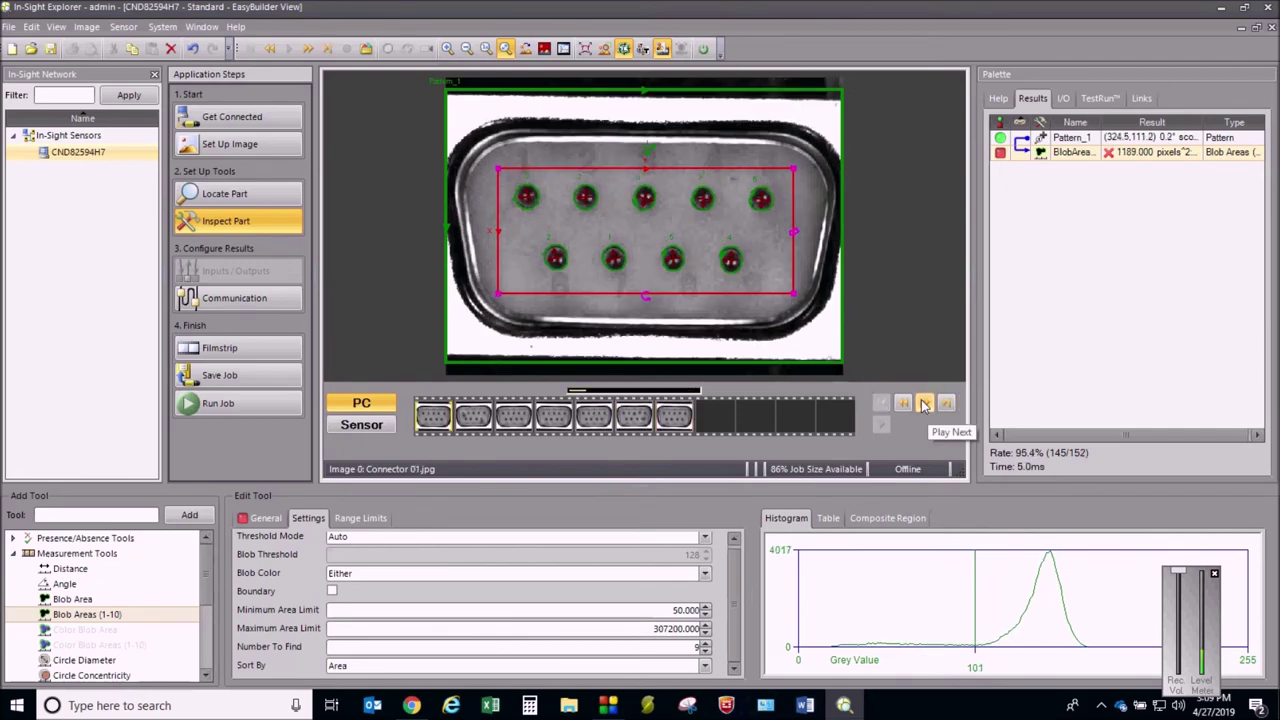
left_click(924, 404)
left_click(924, 404)
left_click(924, 404)
left_click(924, 404)
left_click(924, 404)
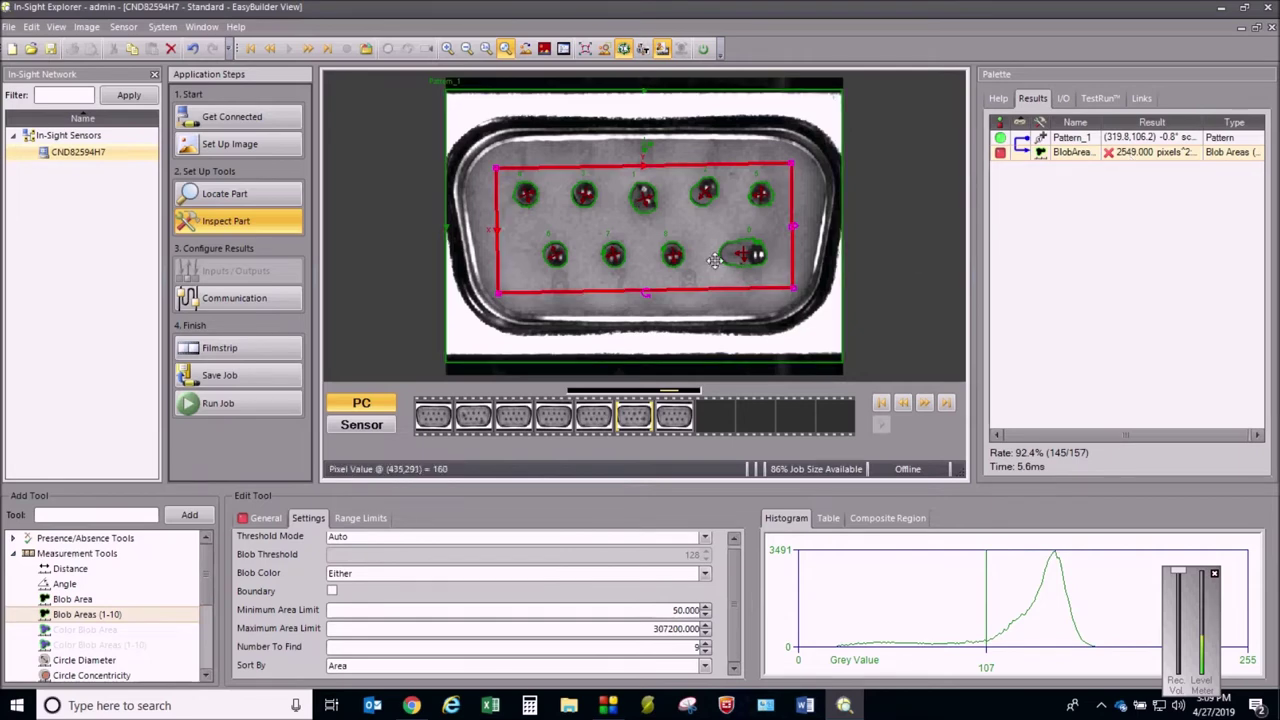
left_click(925, 408)
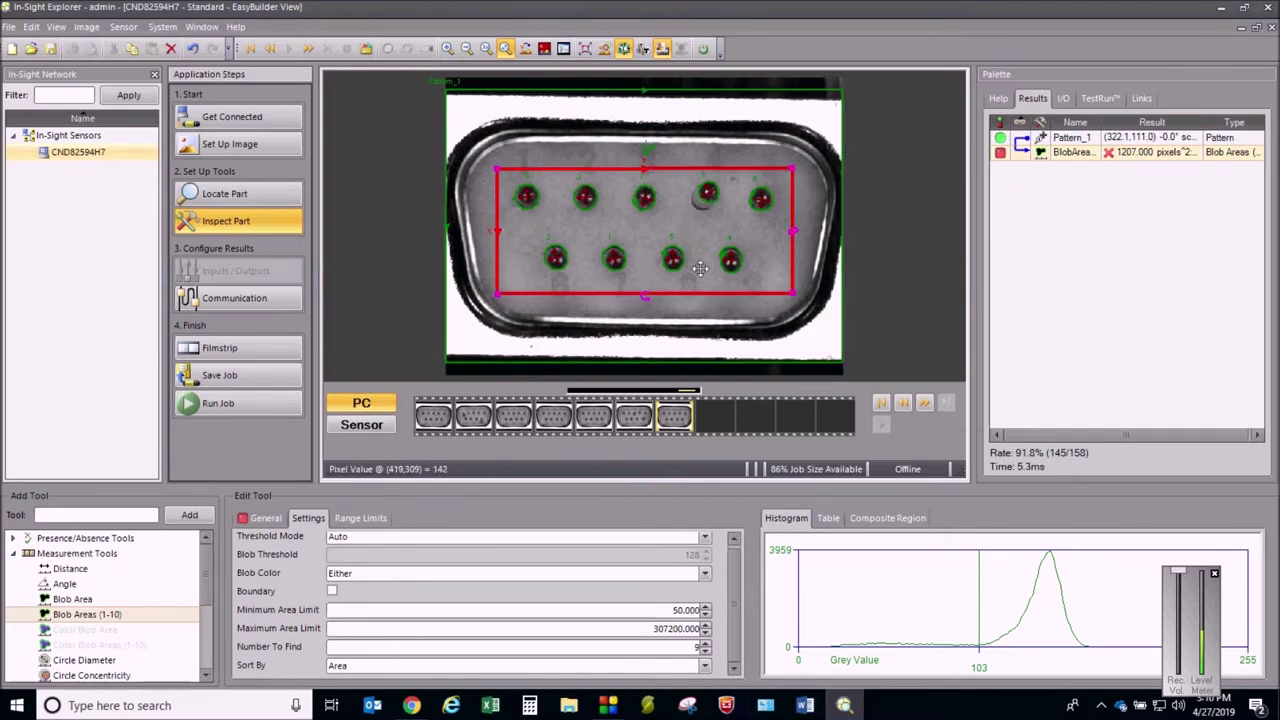
left_click(925, 402)
left_click(925, 402)
left_click(925, 402)
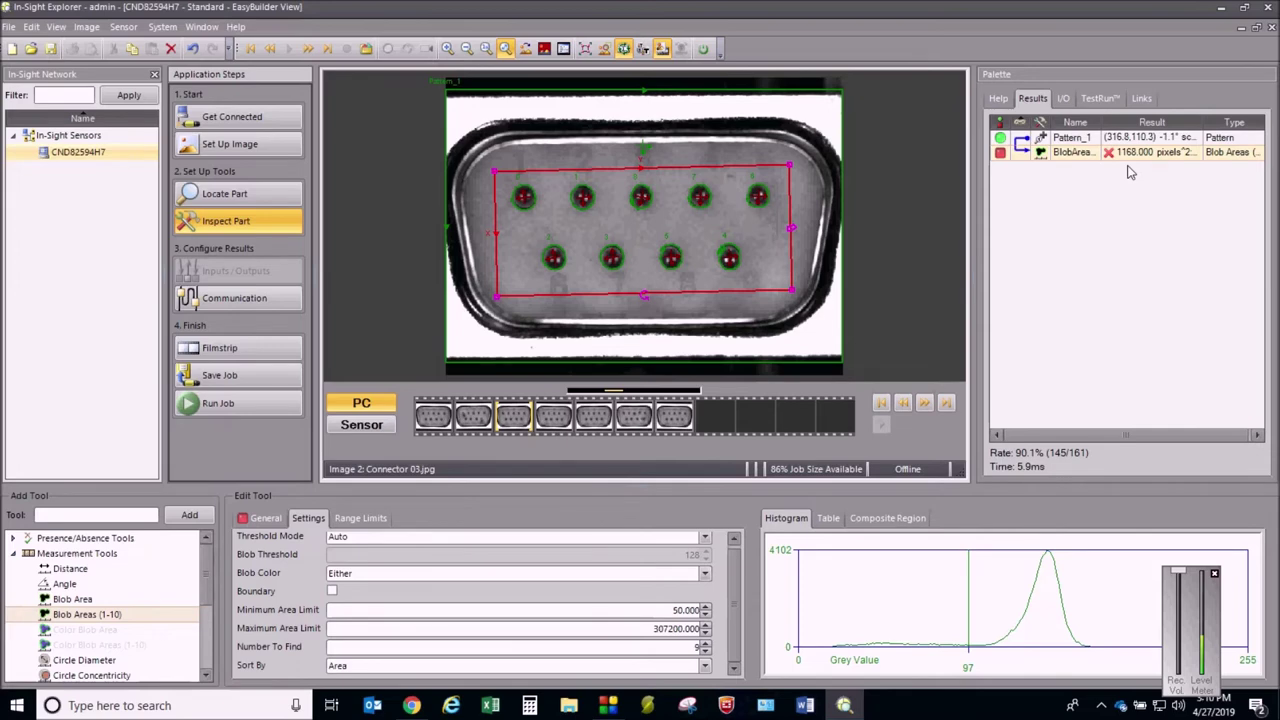
Set the blob tool's area range limits to a minimum of 900 and a maximum of 1300.
left_click(357, 519)
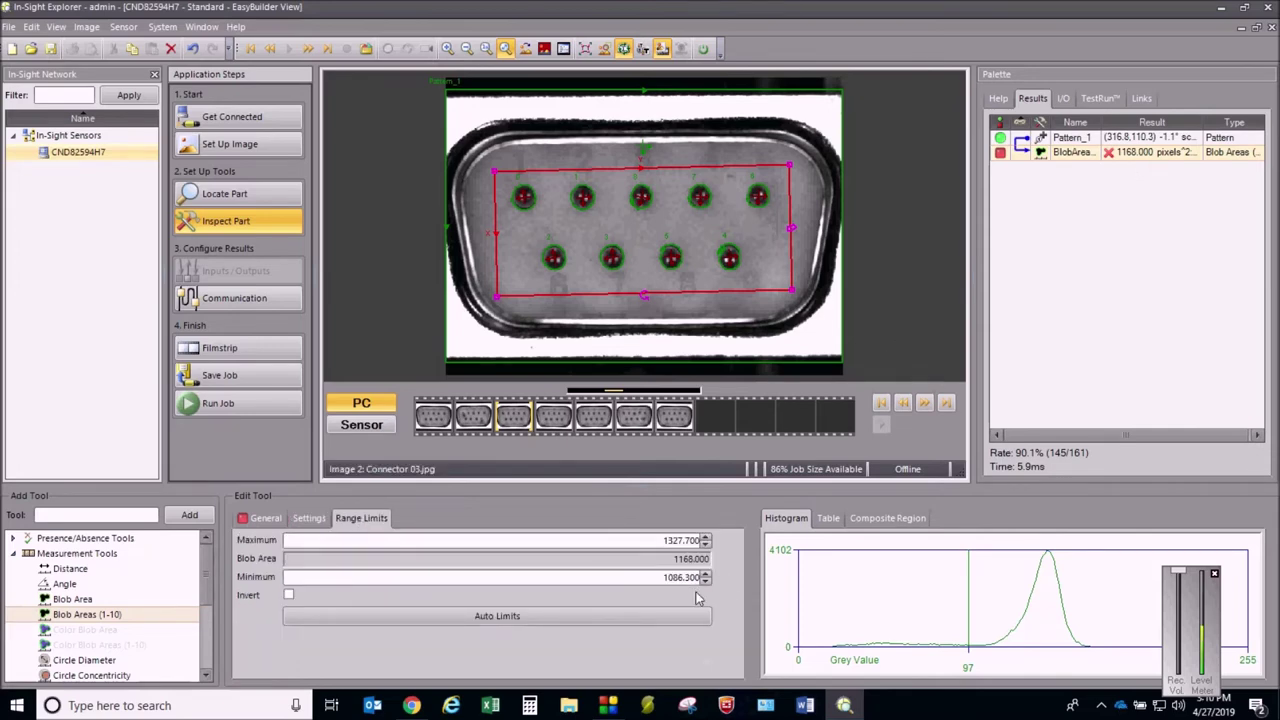
double_click(661, 579)
type("9")
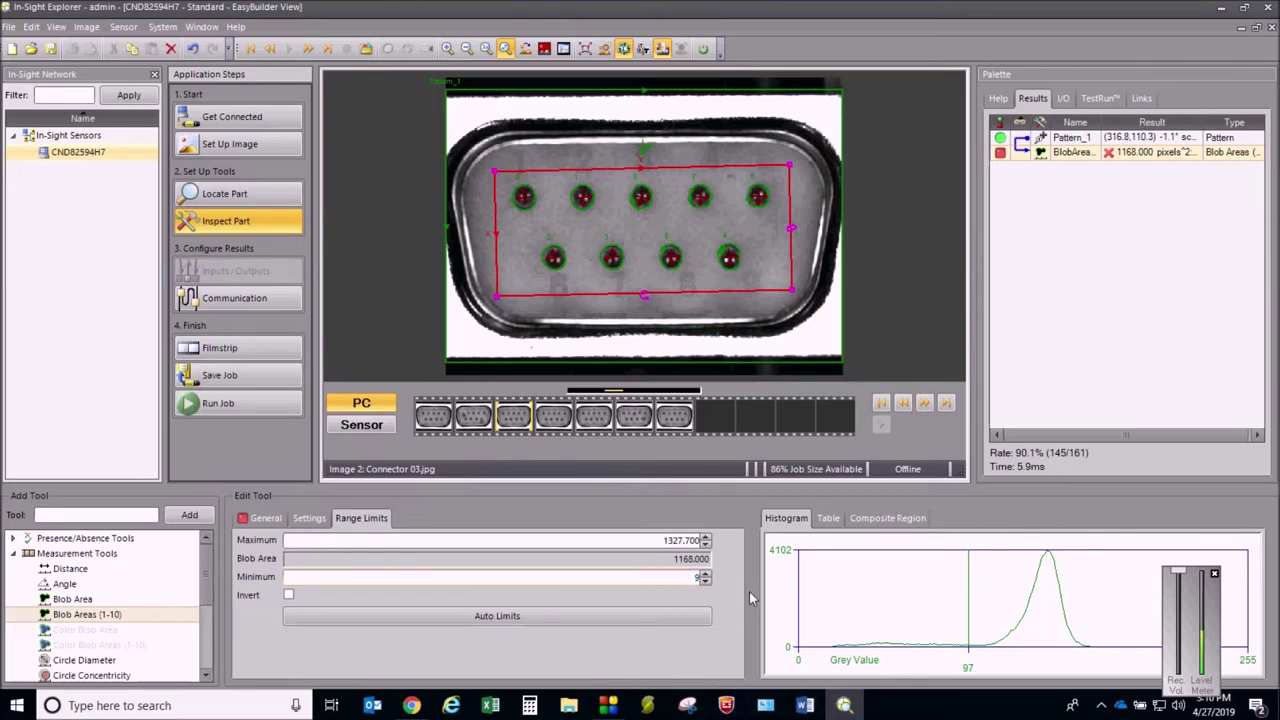
double_click(661, 540)
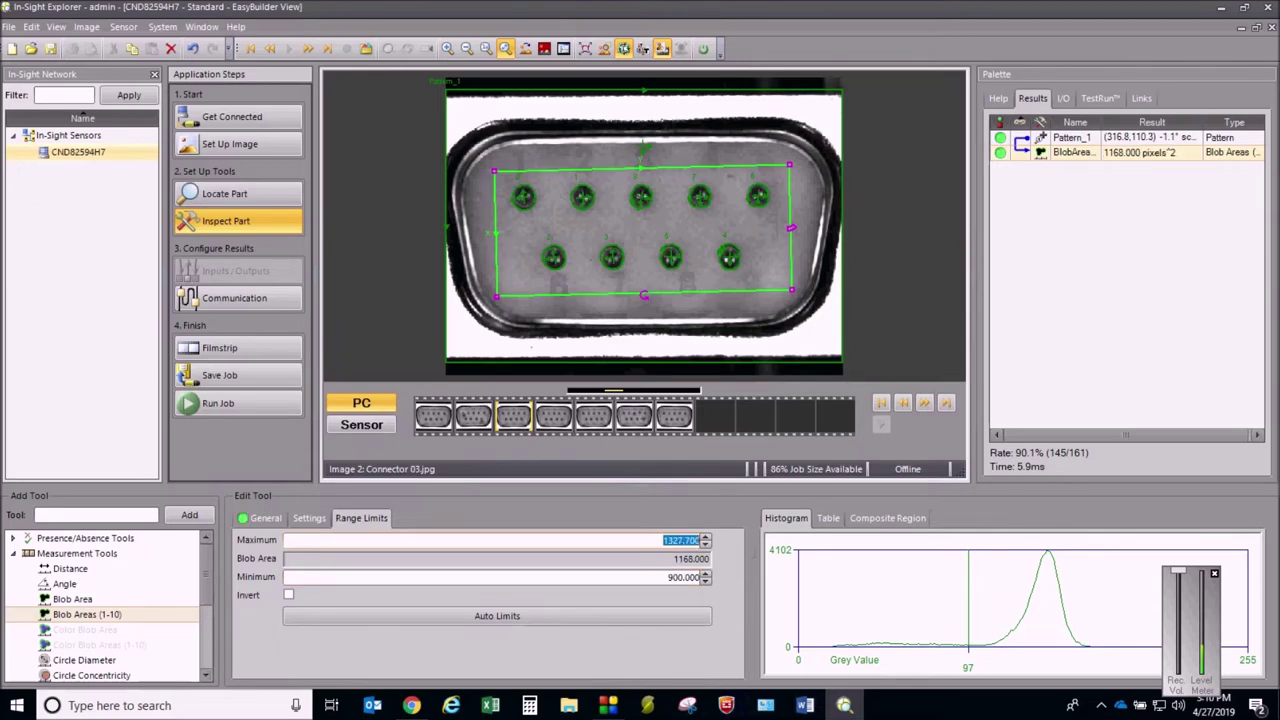
type("13")
key("Return")
Check the pass or fail result of the new area limits on each connector image in the filmstrip.
left_click(926, 404)
left_click(926, 404)
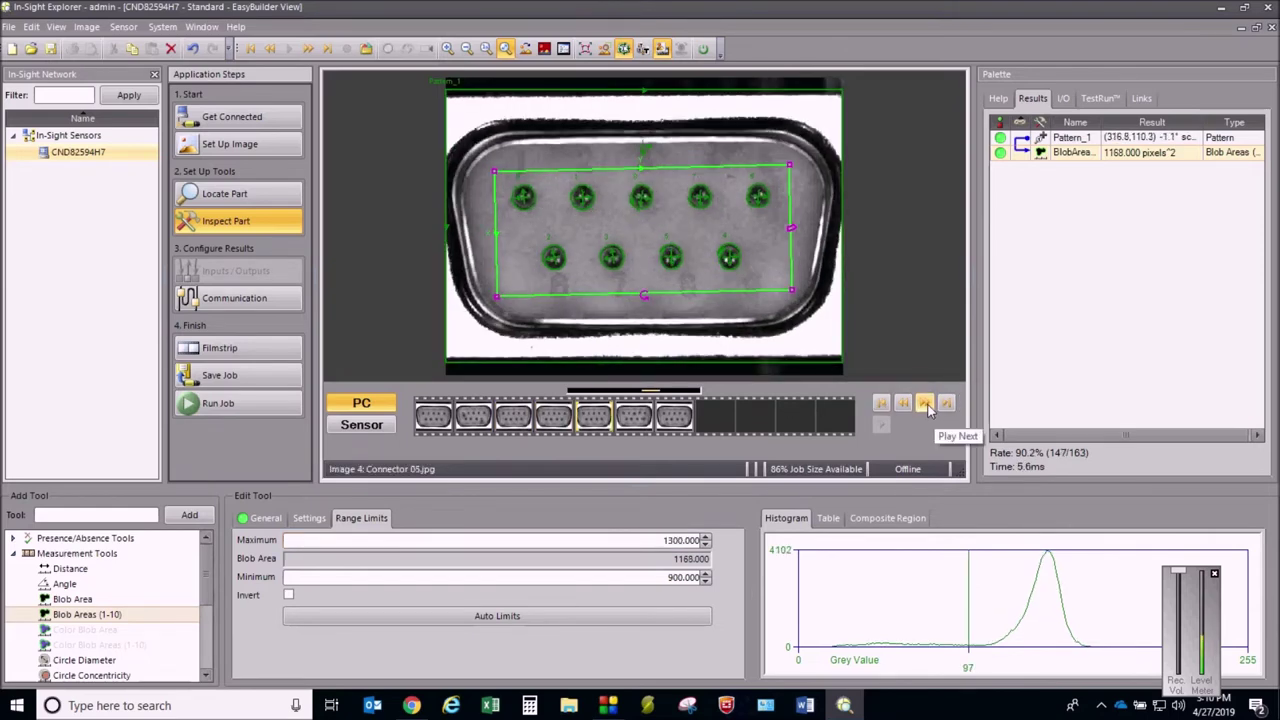
left_click(926, 404)
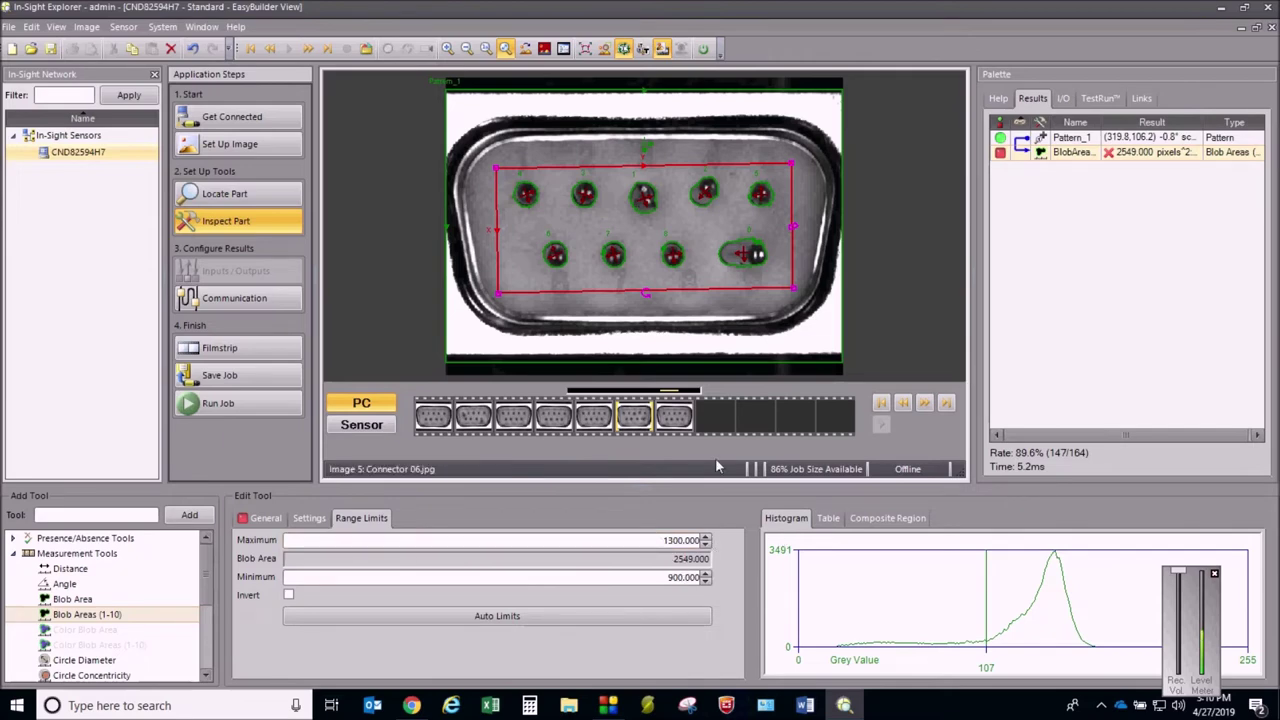
left_click(925, 403)
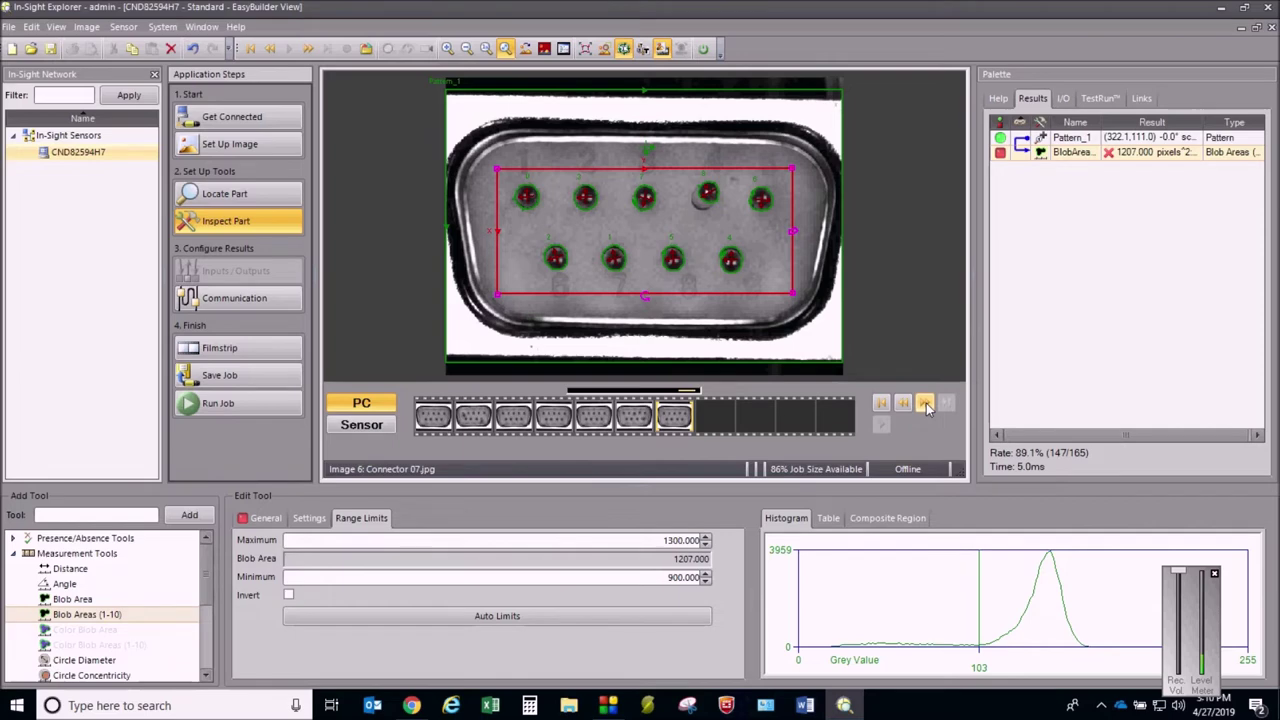
left_click(927, 407)
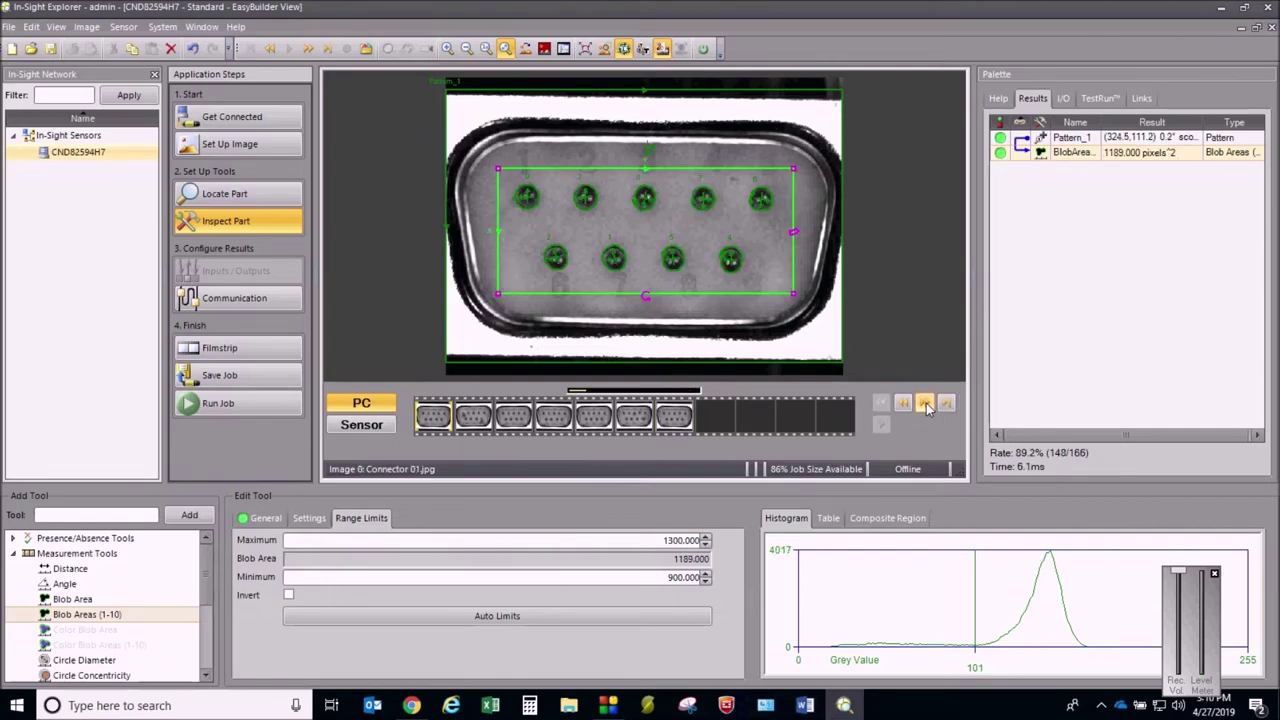
left_click(927, 407)
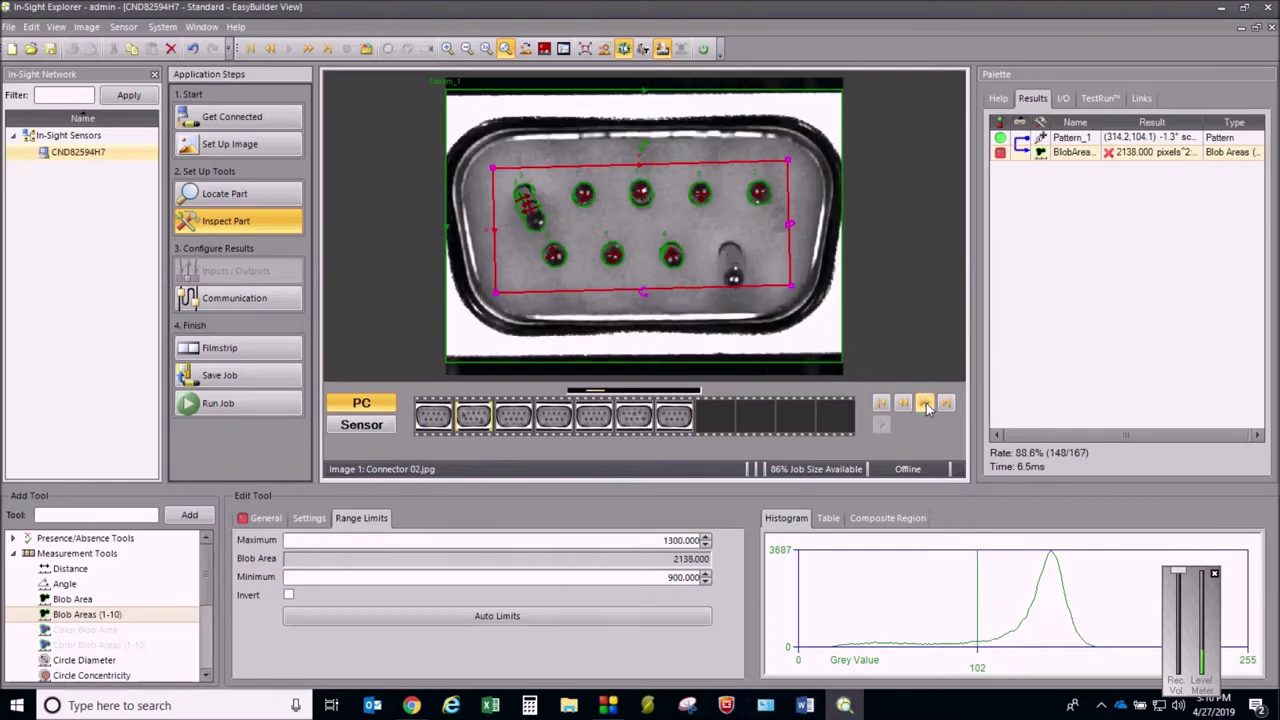
left_click(927, 407)
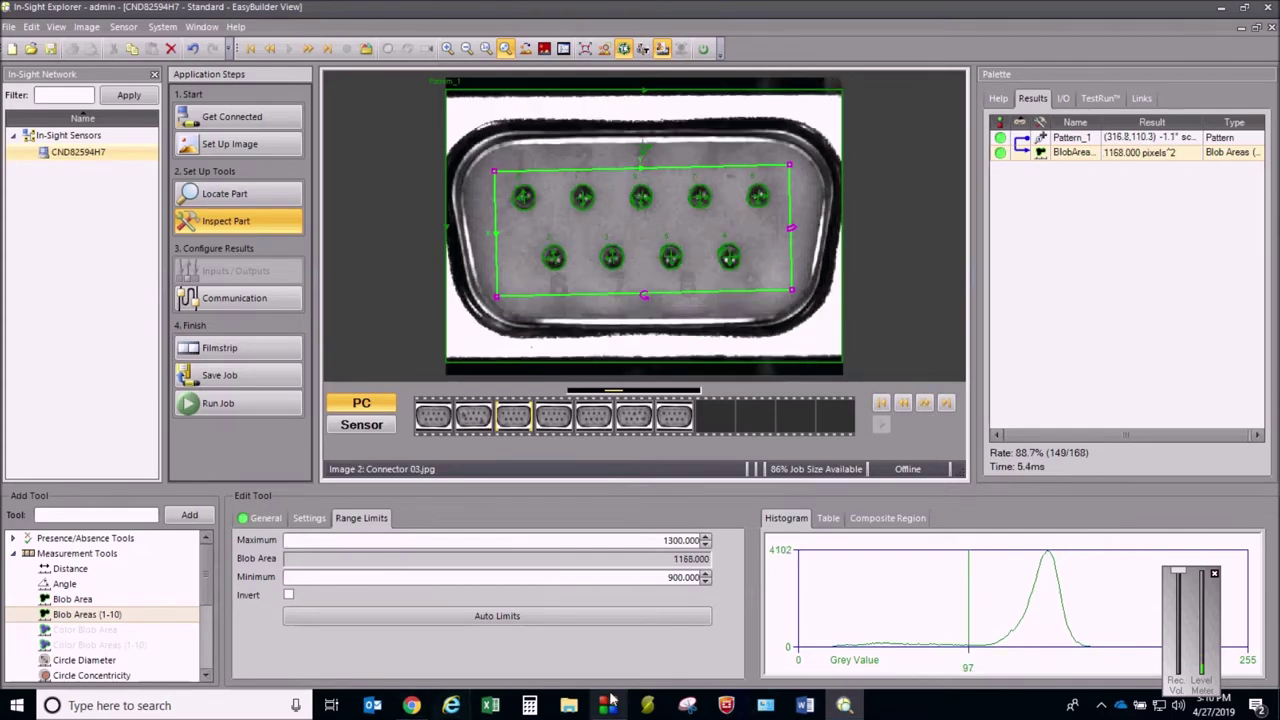
left_click(608, 705)
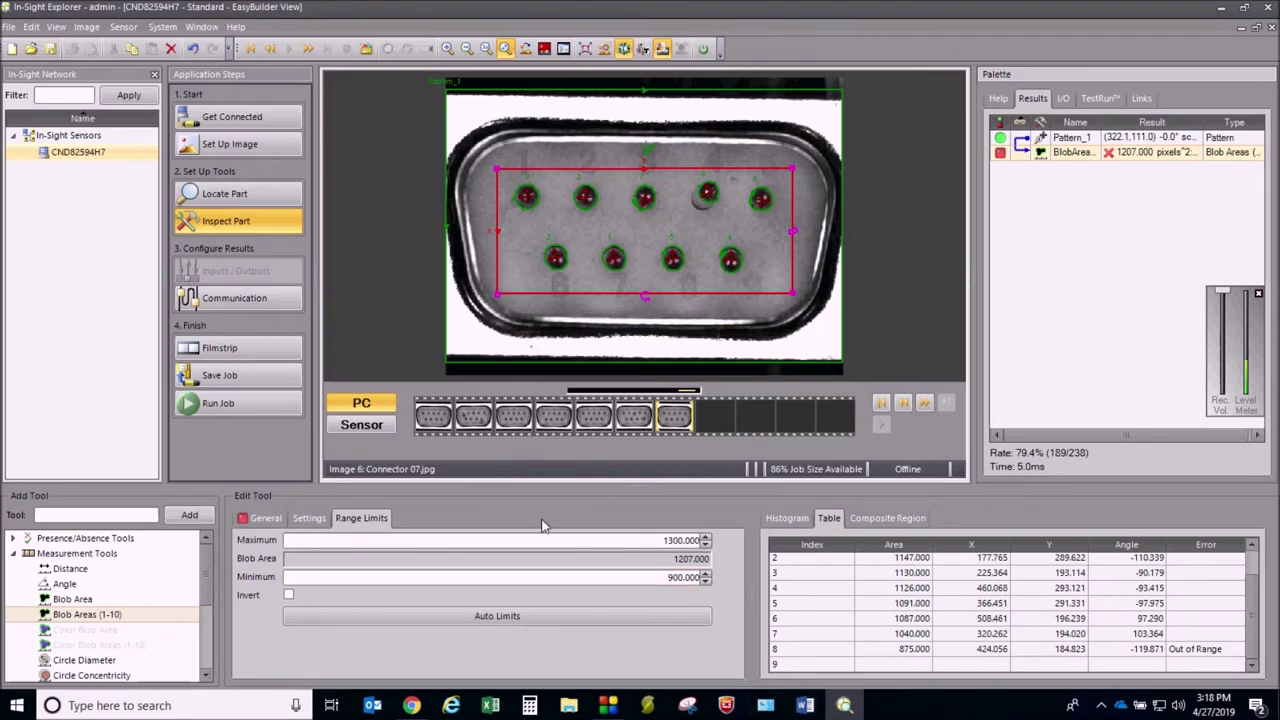
Examine the blob area table on the connector images from Connector 01.jpg to Connector 06.jpg, matching the index numbers to the pins.
left_click(433, 420)
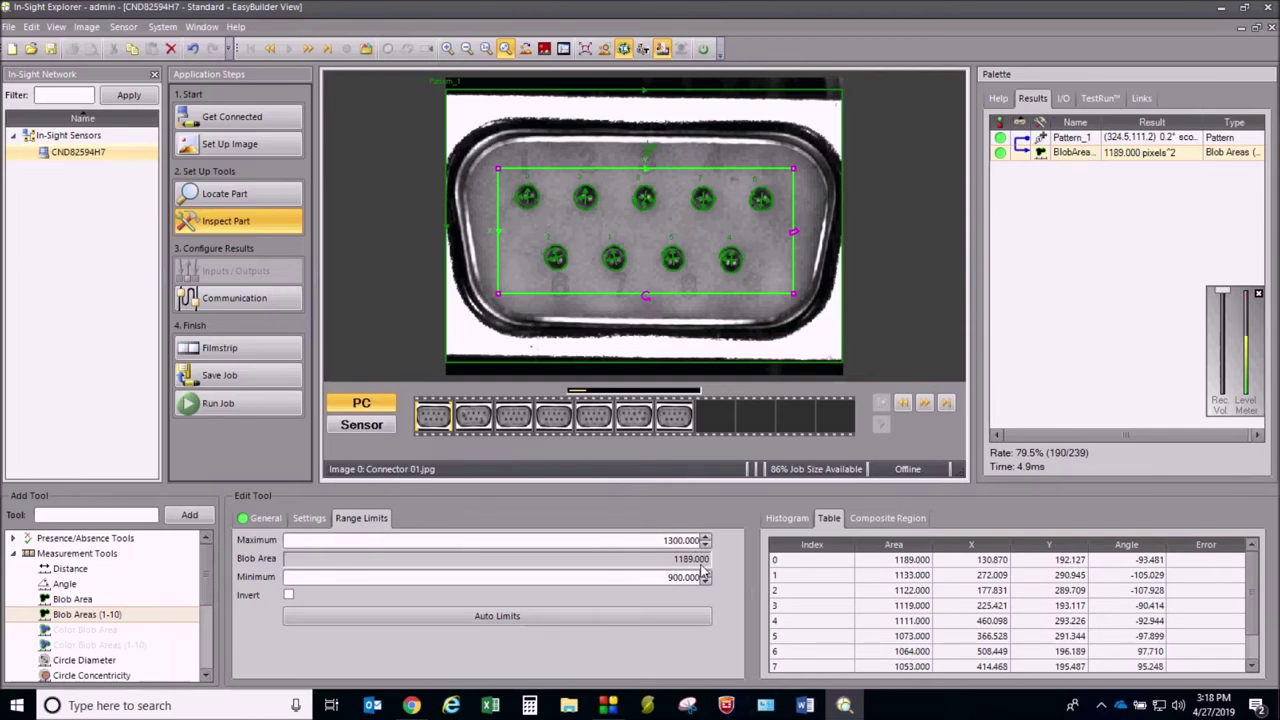
left_click(784, 520)
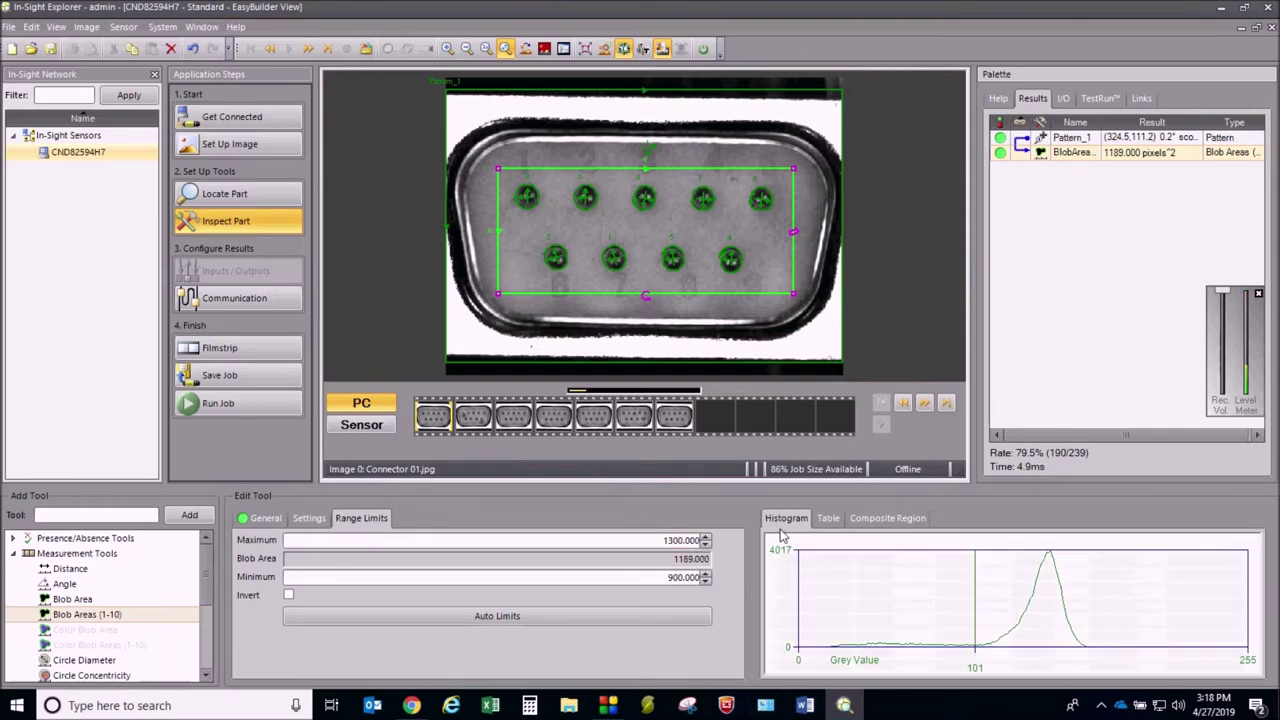
left_click(828, 518)
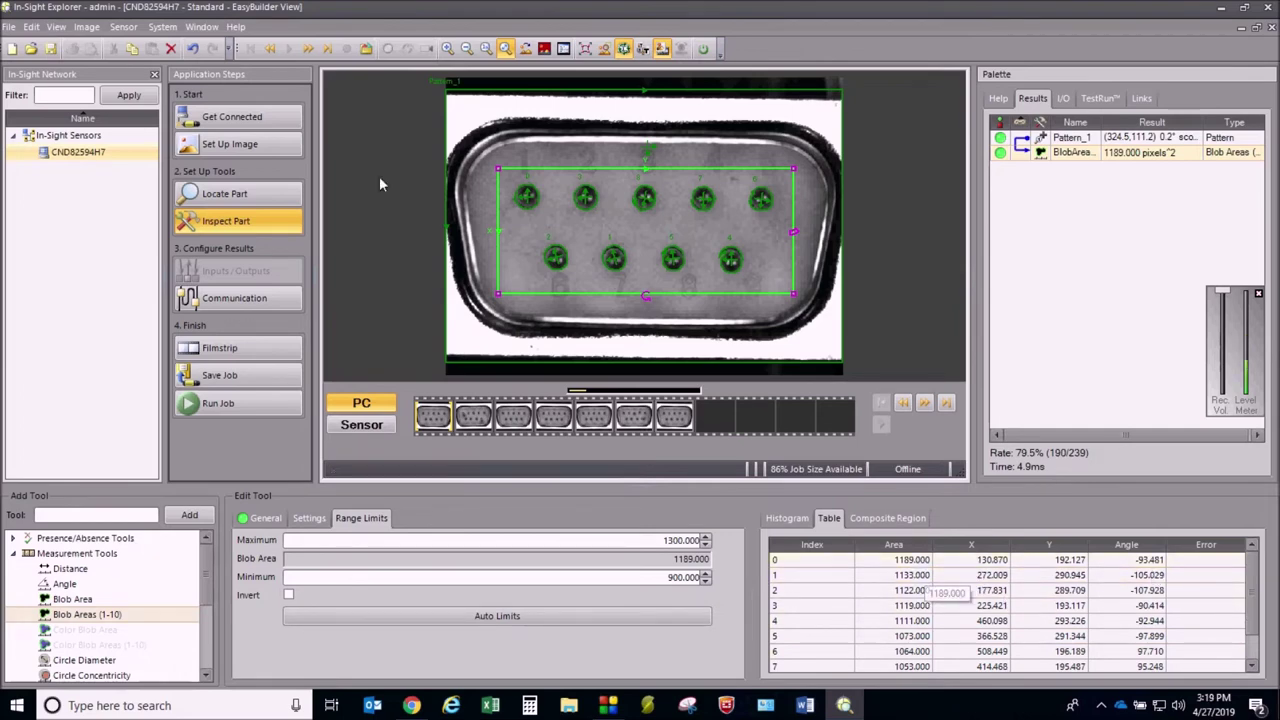
left_click(448, 50)
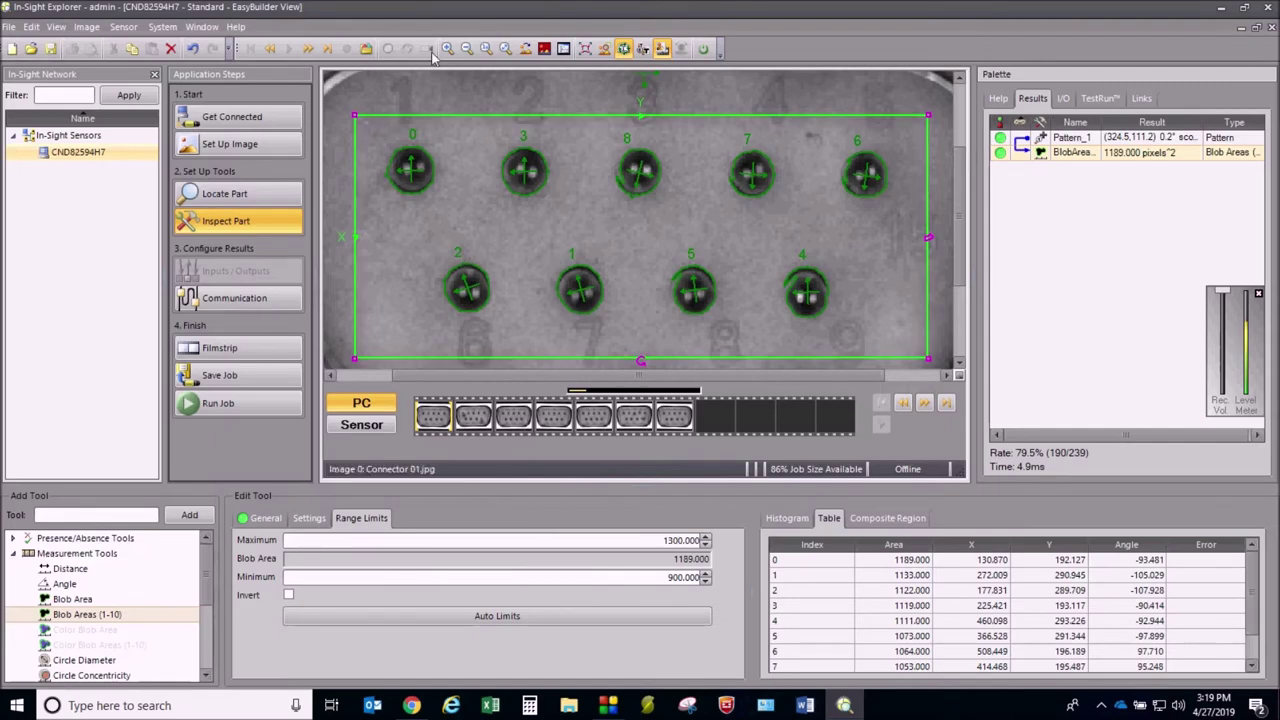
left_click(466, 48)
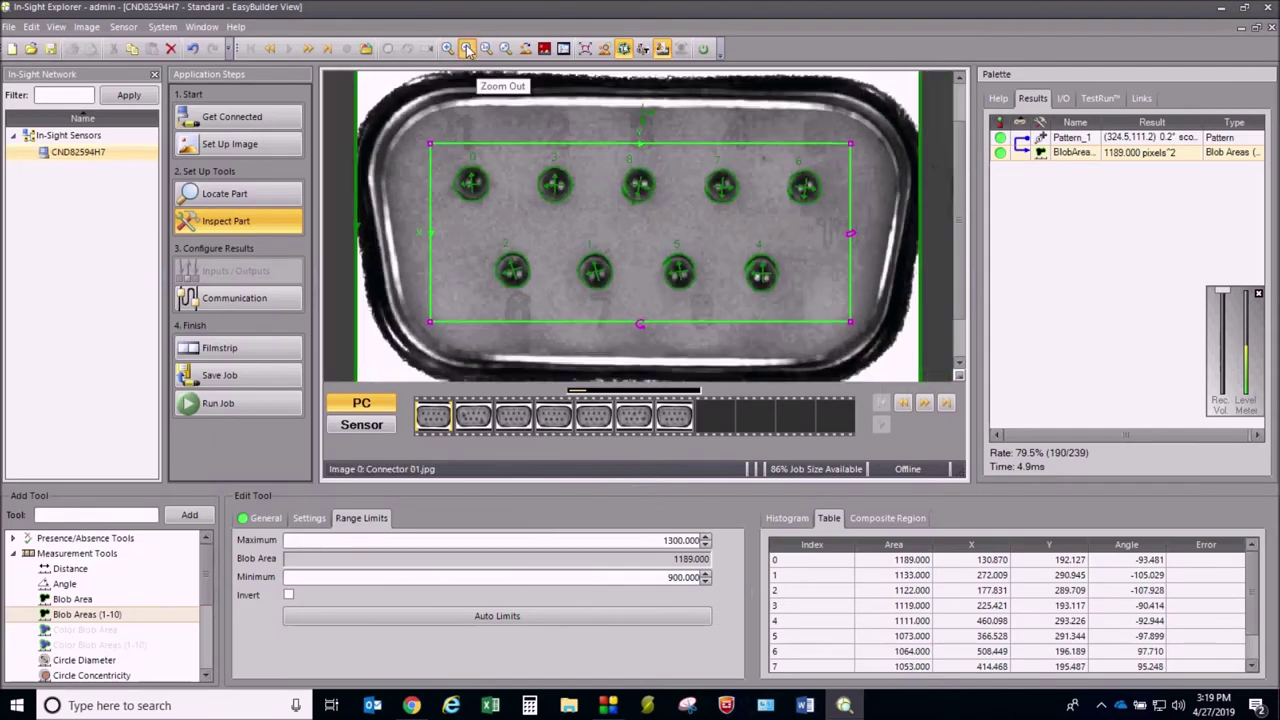
left_click(466, 48)
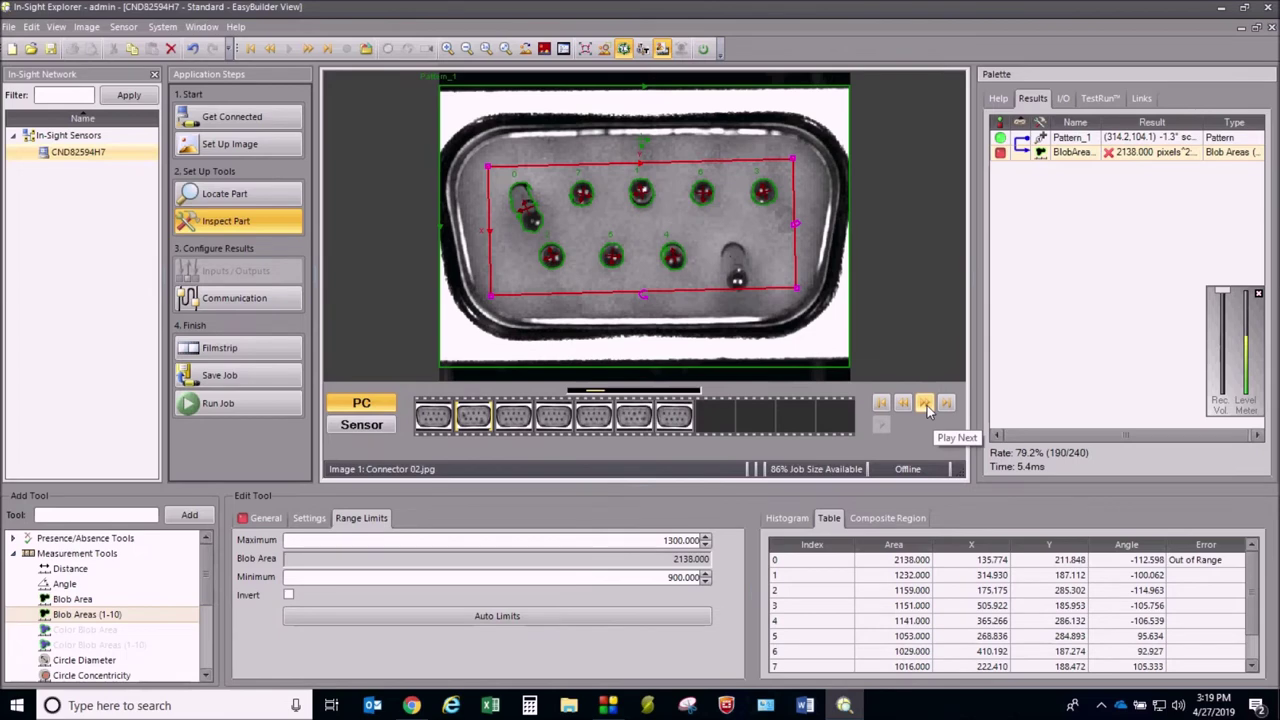
left_click(929, 560)
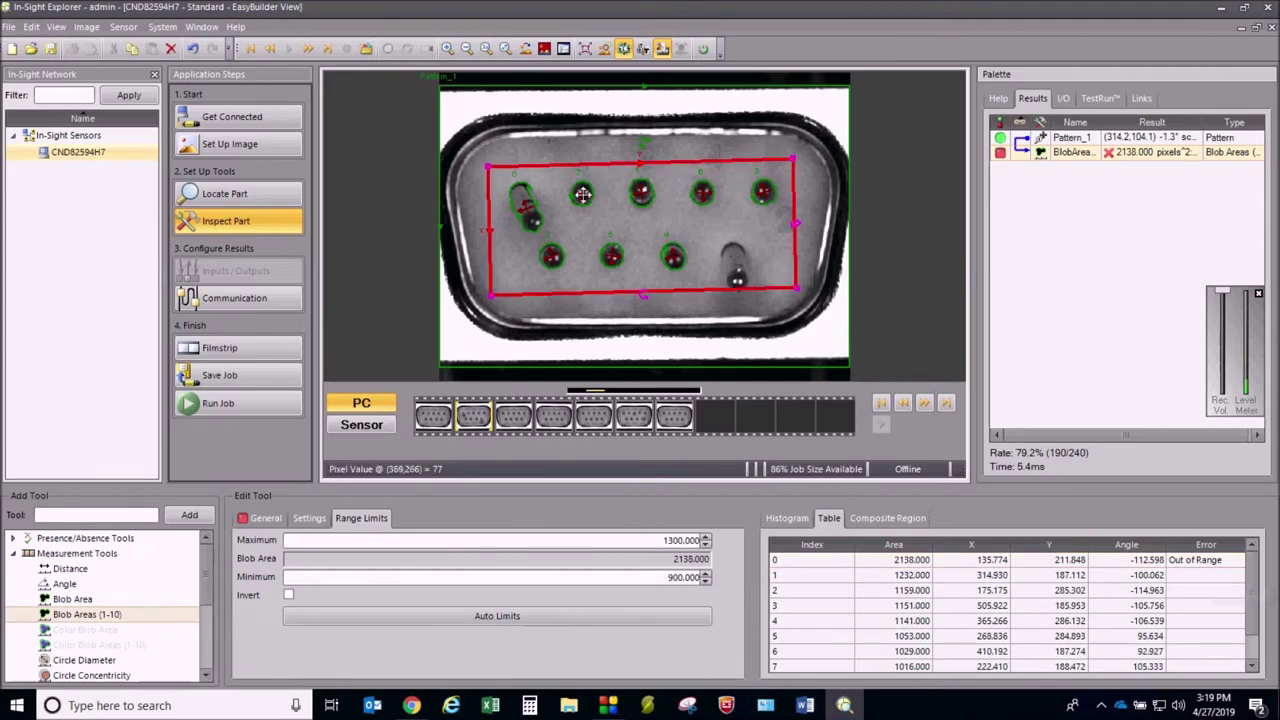
left_click(925, 404)
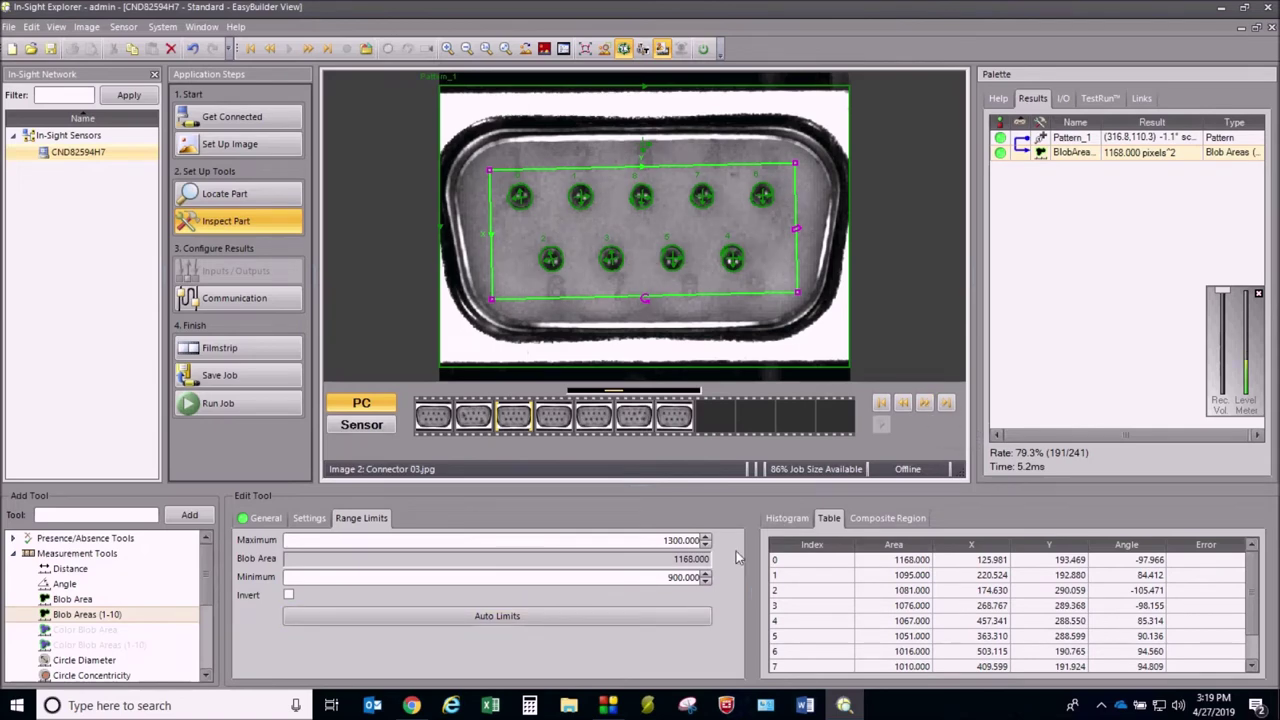
left_click(925, 404)
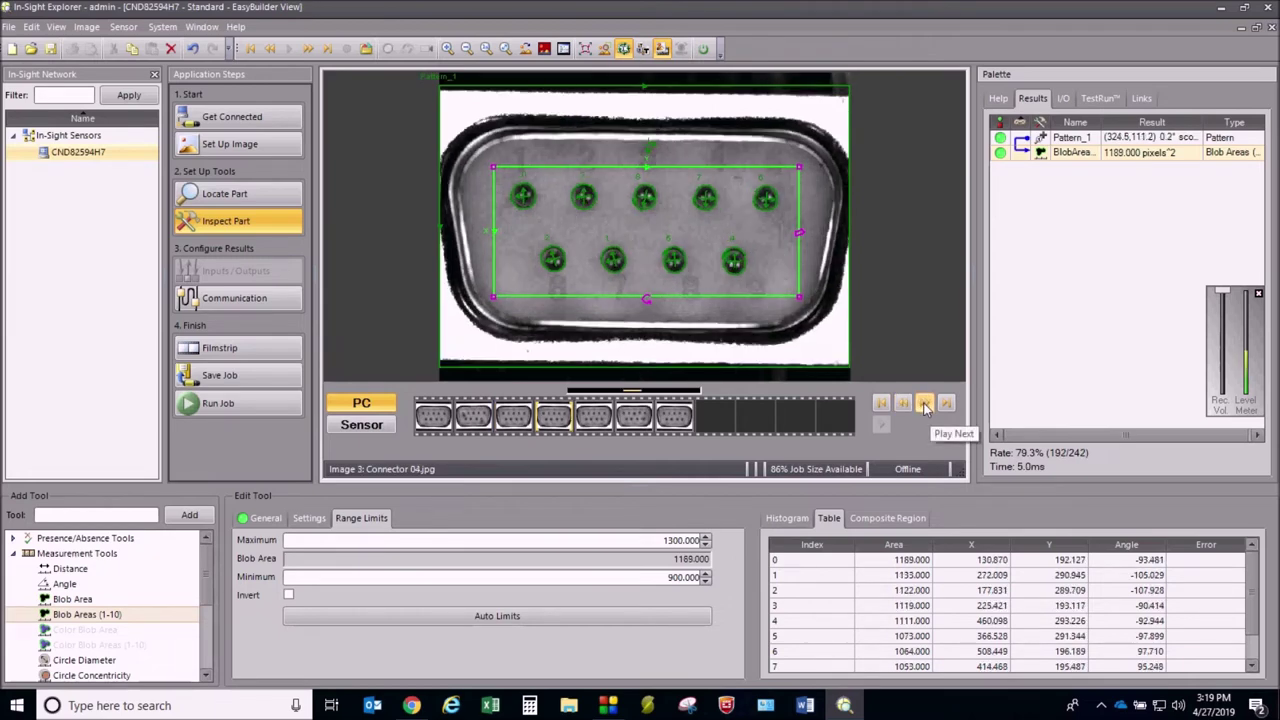
left_click(925, 404)
left_click(925, 404)
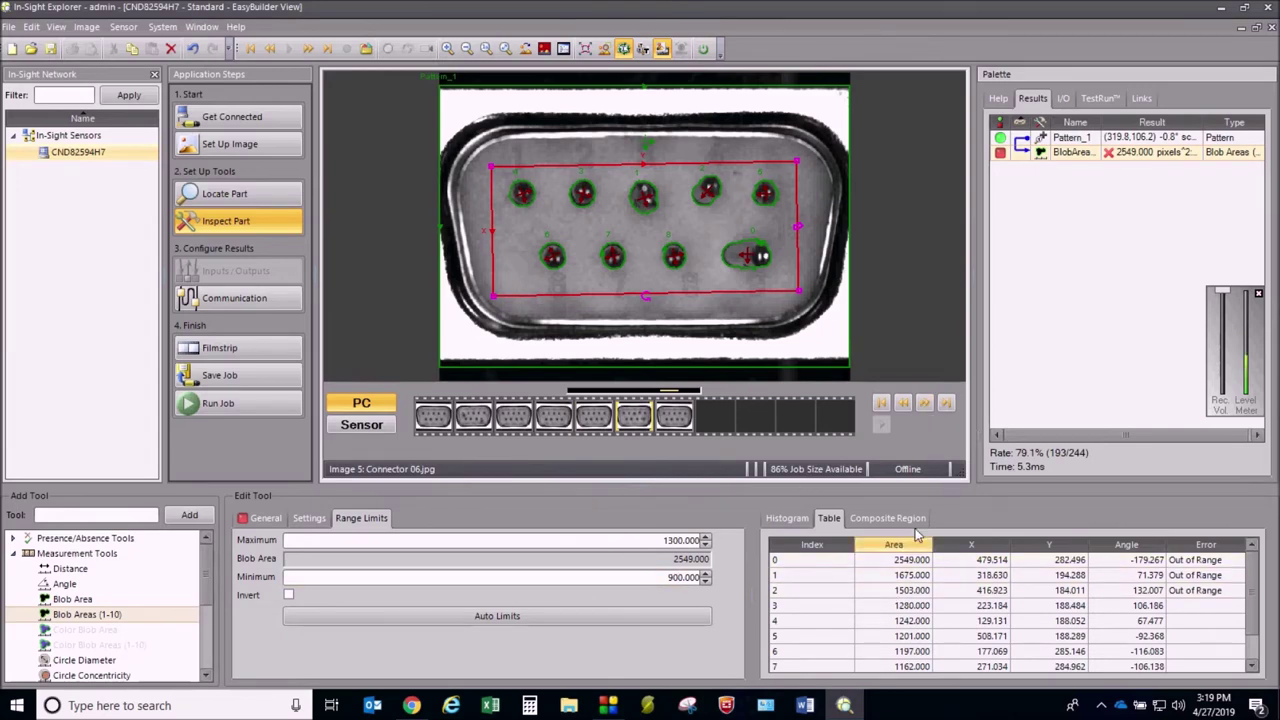
Examine the displaced upper-row pin on Connector 07.jpg up close and find its area entry in the blob table.
left_click(925, 404)
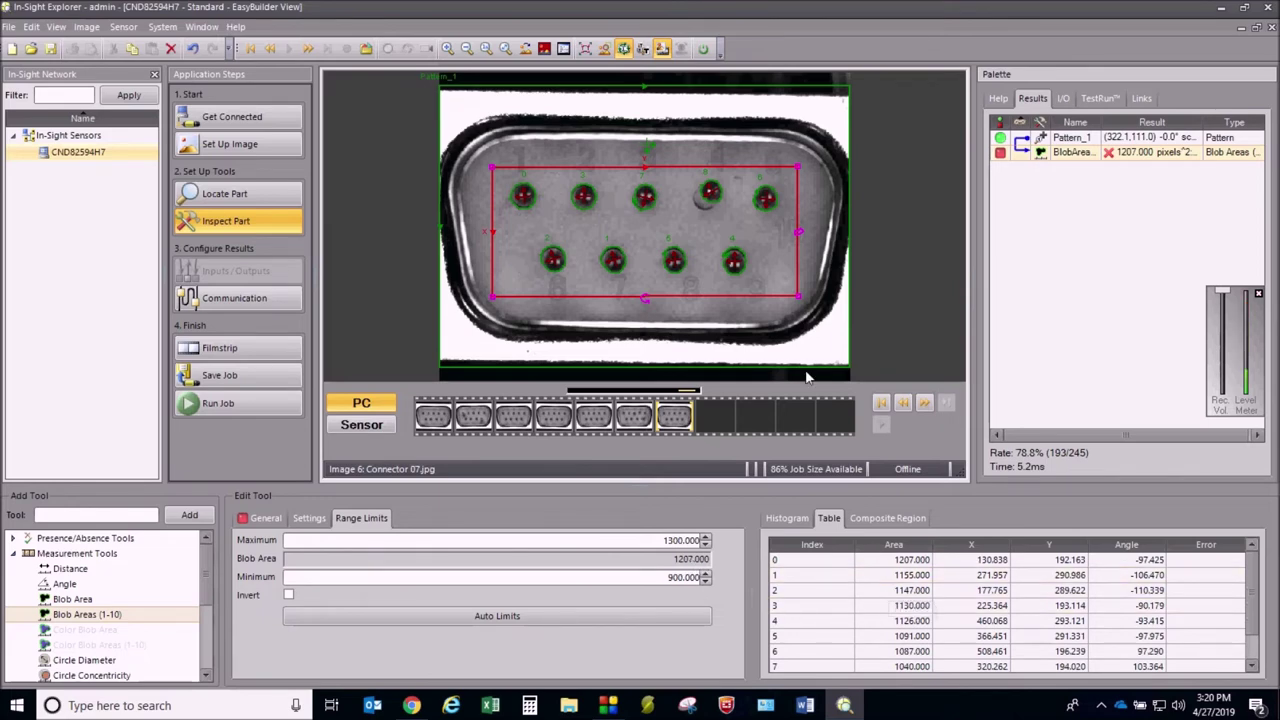
left_click(447, 49)
left_click(447, 49)
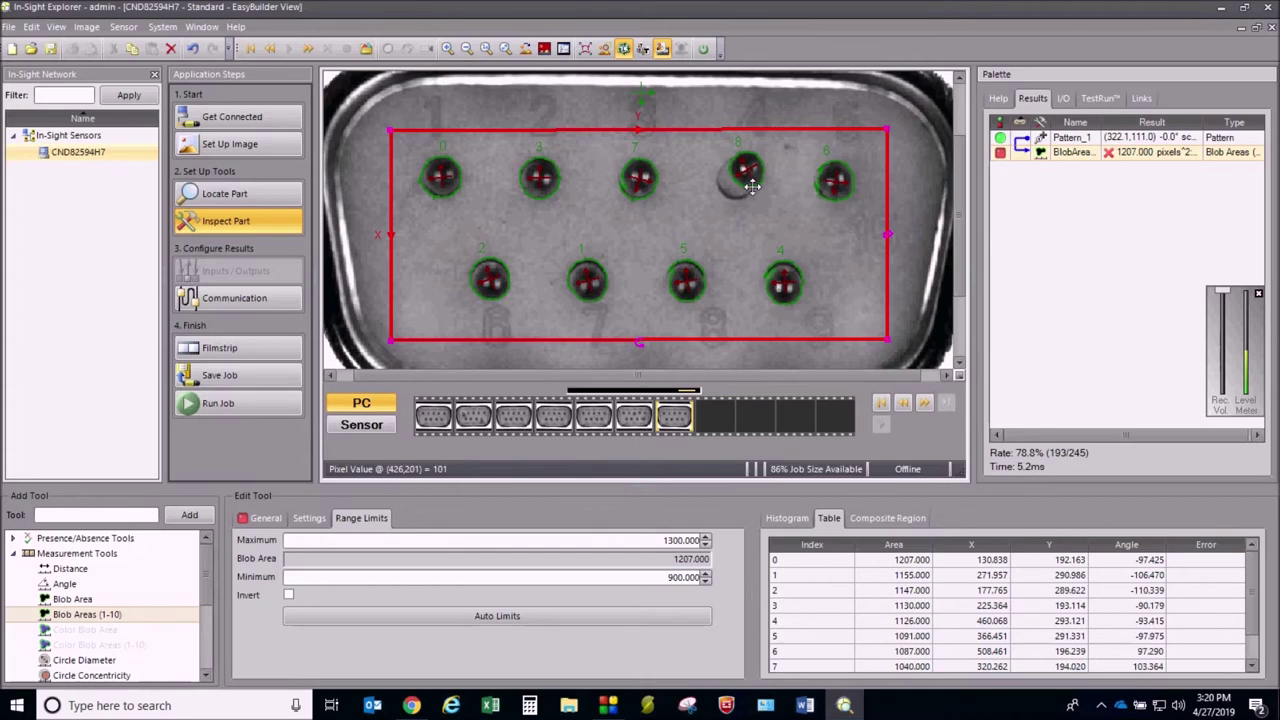
left_click(466, 48)
left_click(466, 48)
left_click(466, 48)
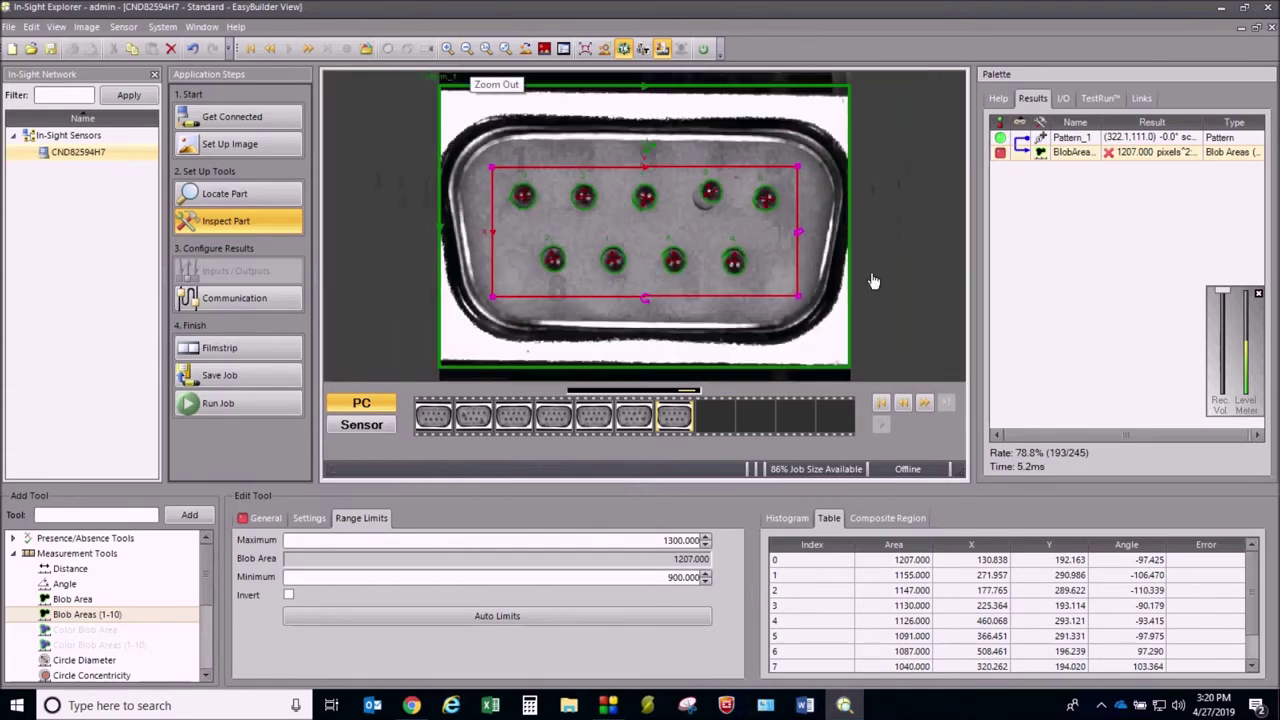
scroll(1230, 610, "down", 3)
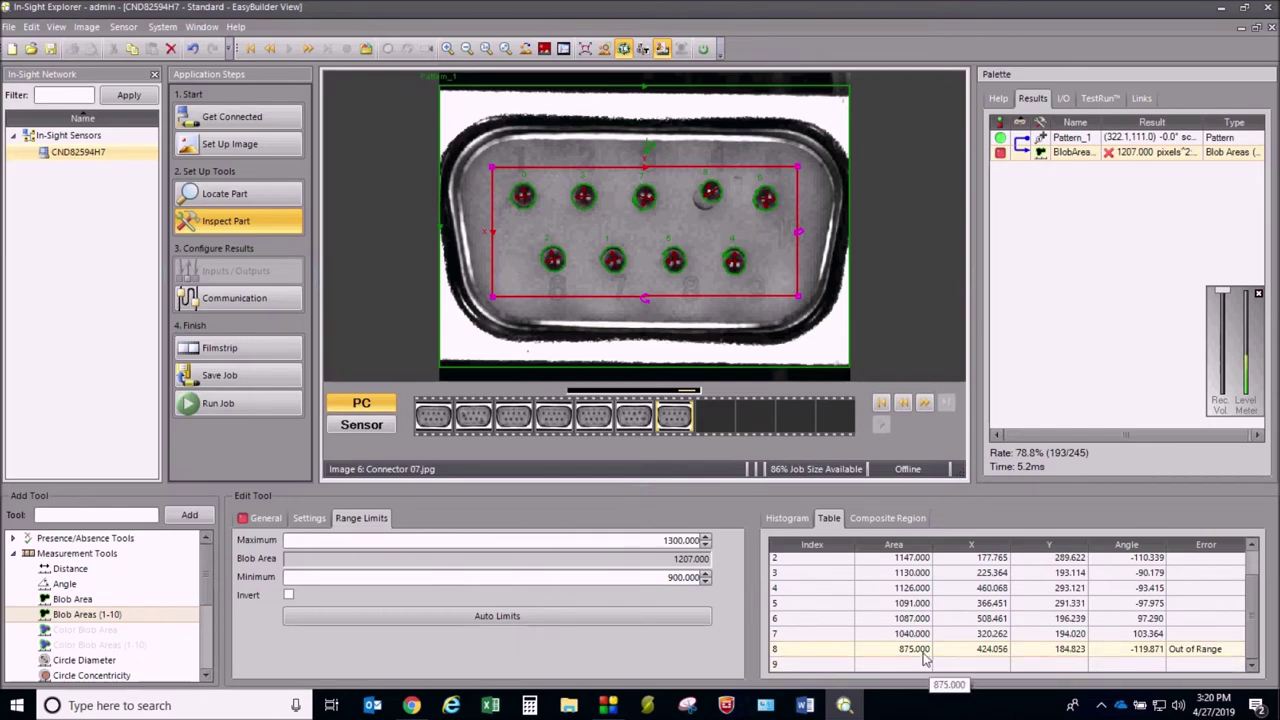
left_click(449, 52)
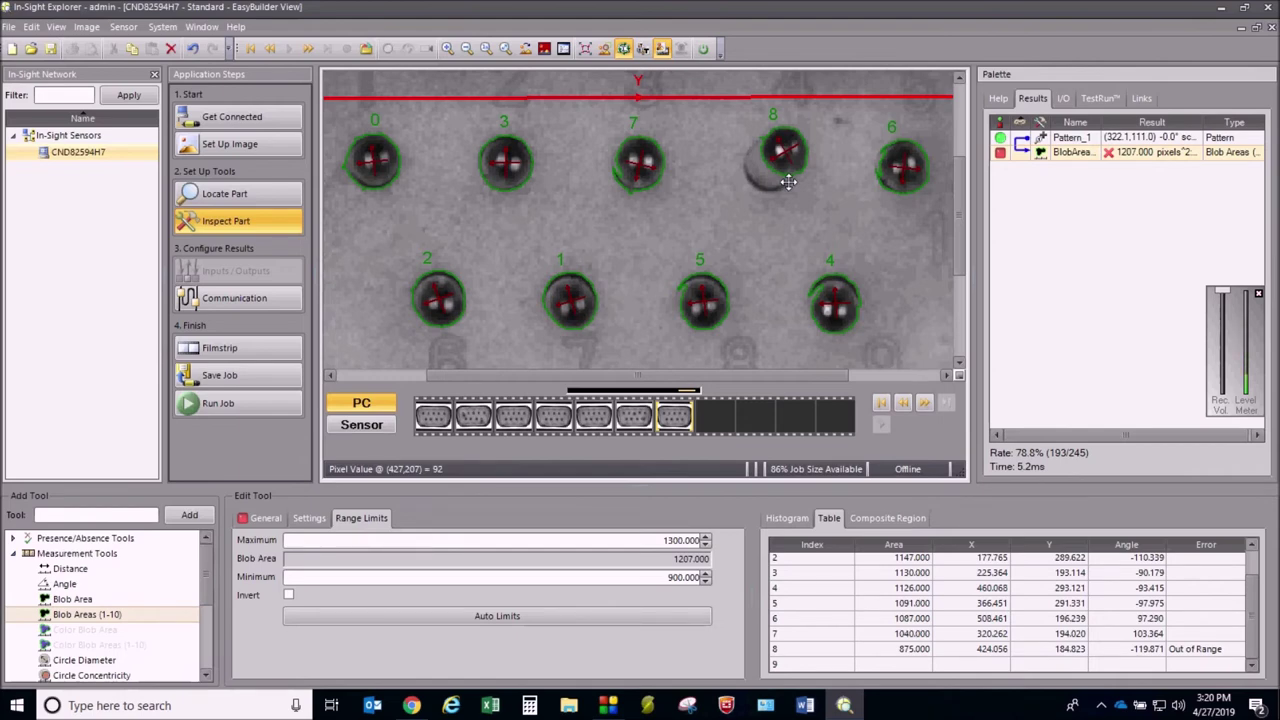
left_click(466, 50)
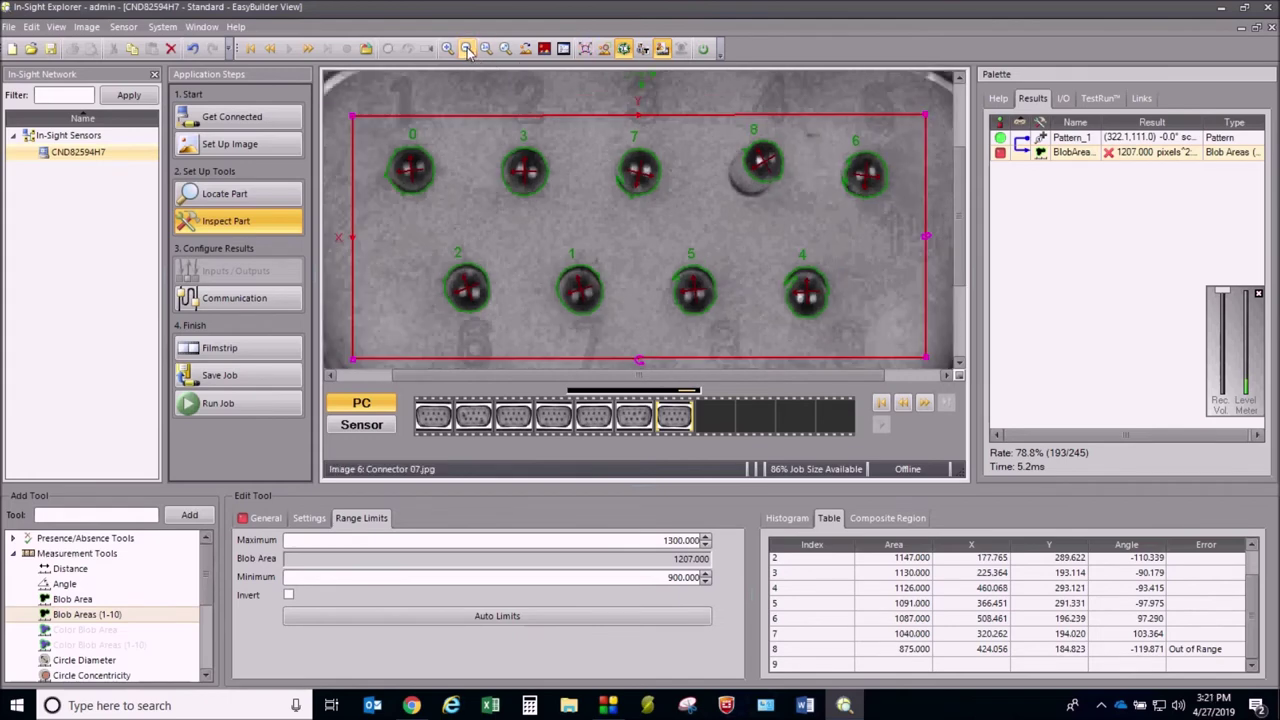
left_click(466, 50)
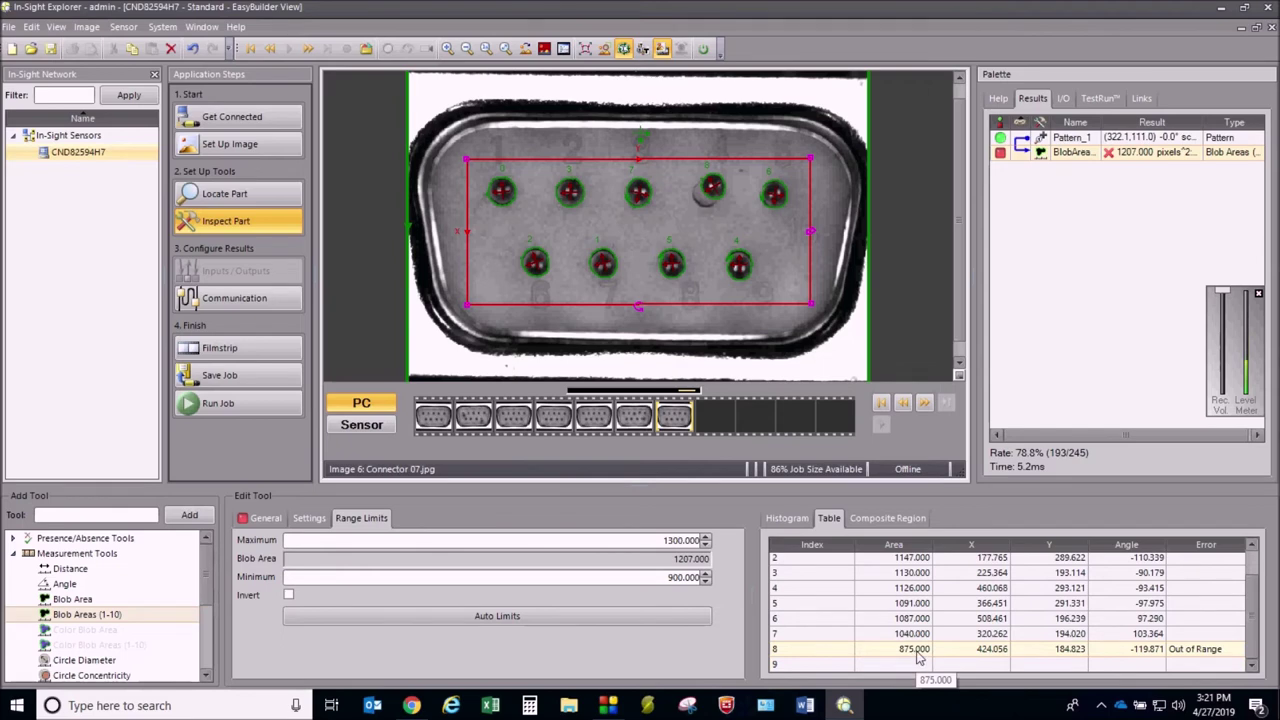
Set the blob tool's minimum area limit to 850 and check the following connector image.
left_click_drag(663, 578, 706, 588)
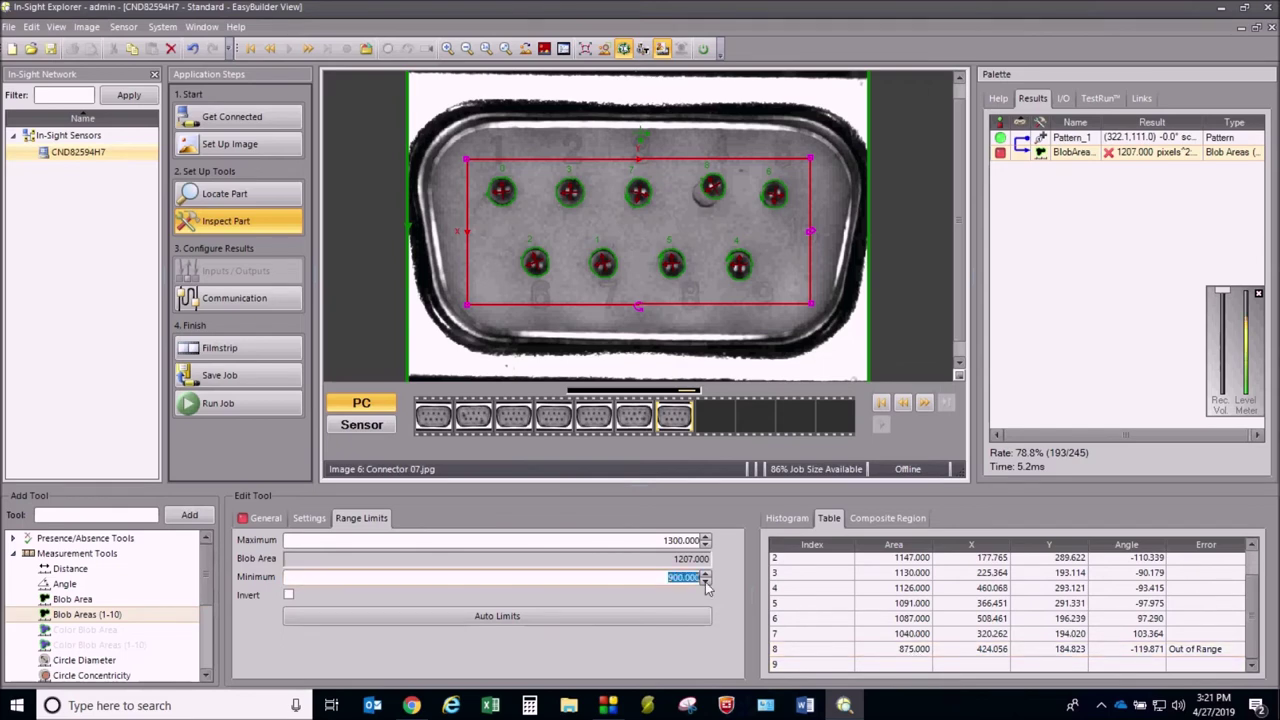
type("5")
type("50")
key("Return")
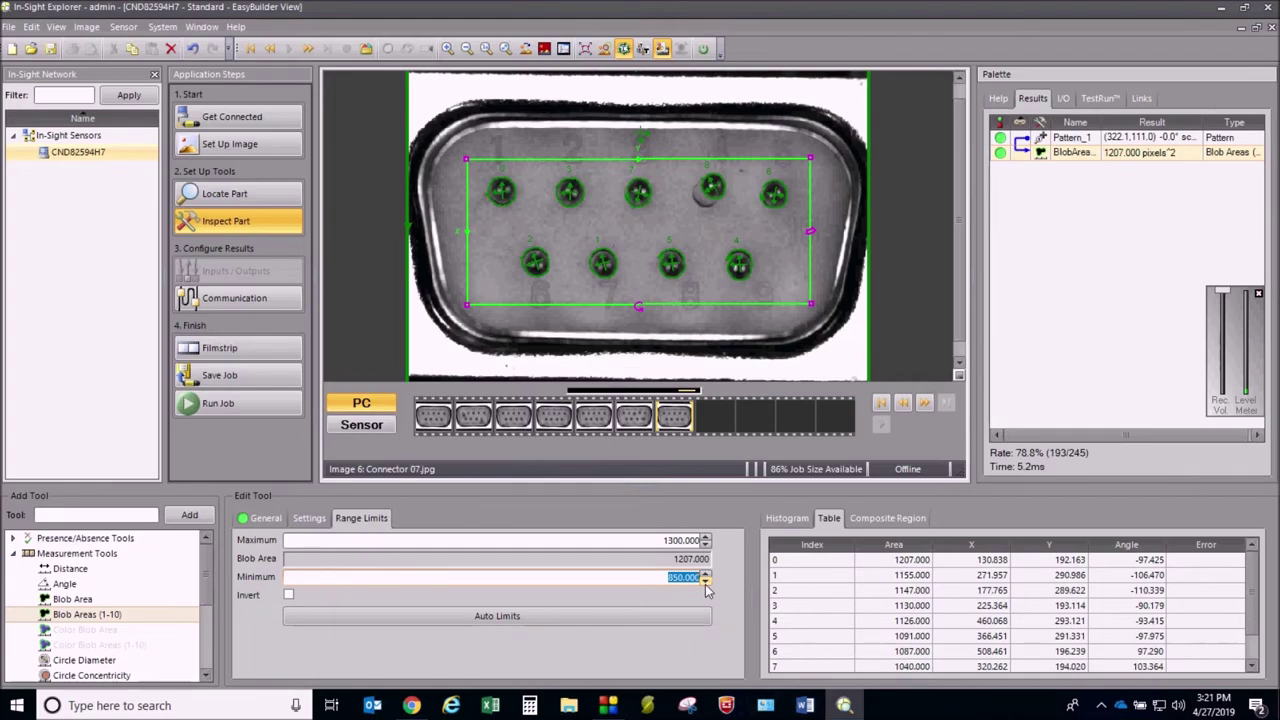
left_click(925, 403)
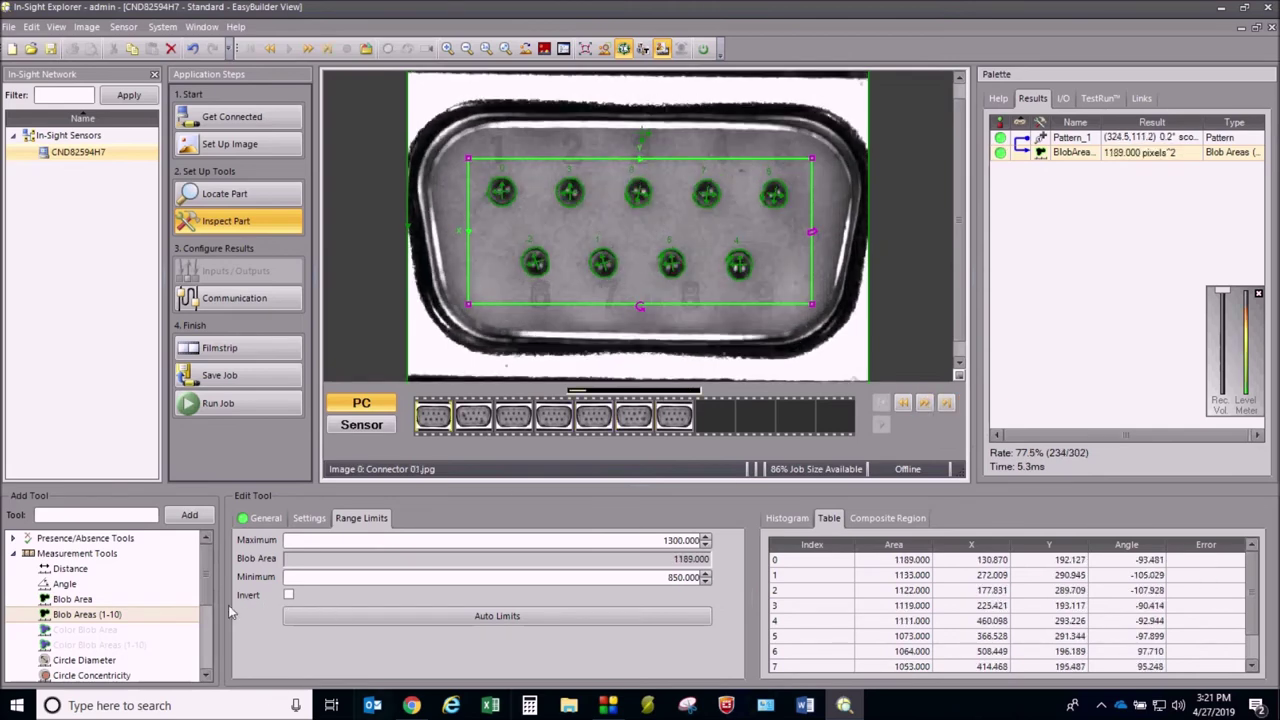
Add a String plot tool to the job.
left_click(14, 556)
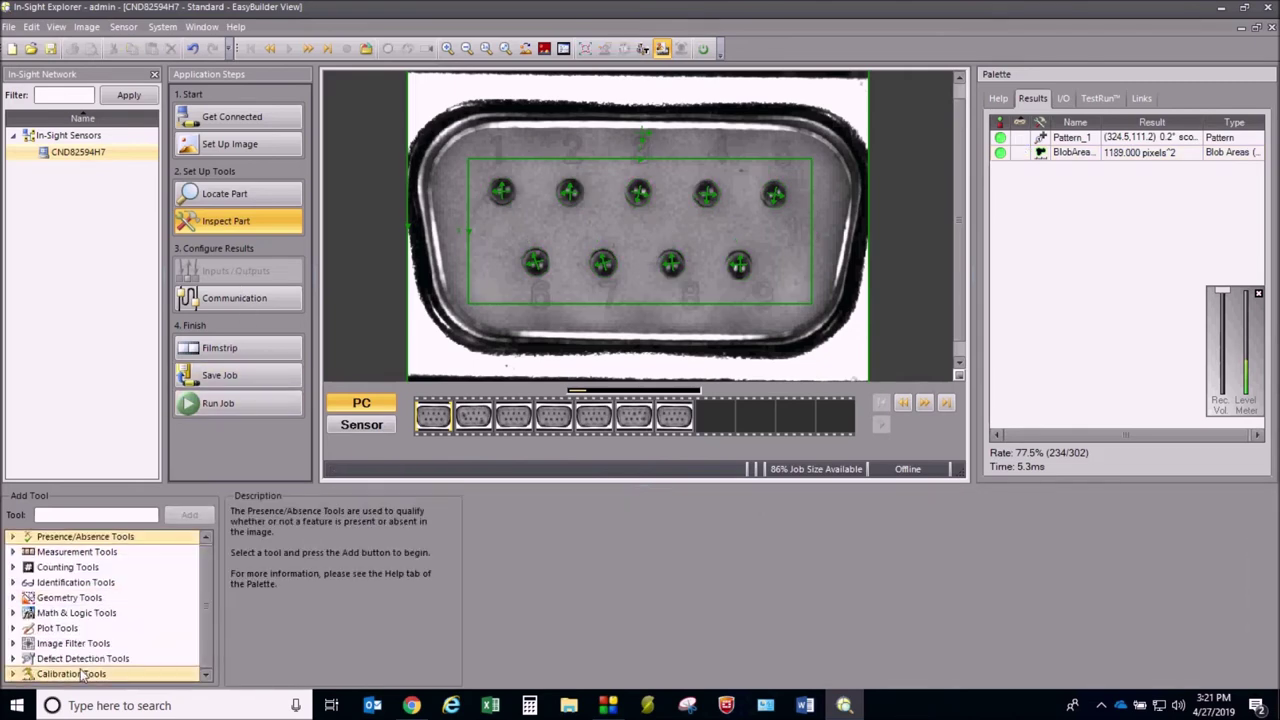
left_click(12, 629)
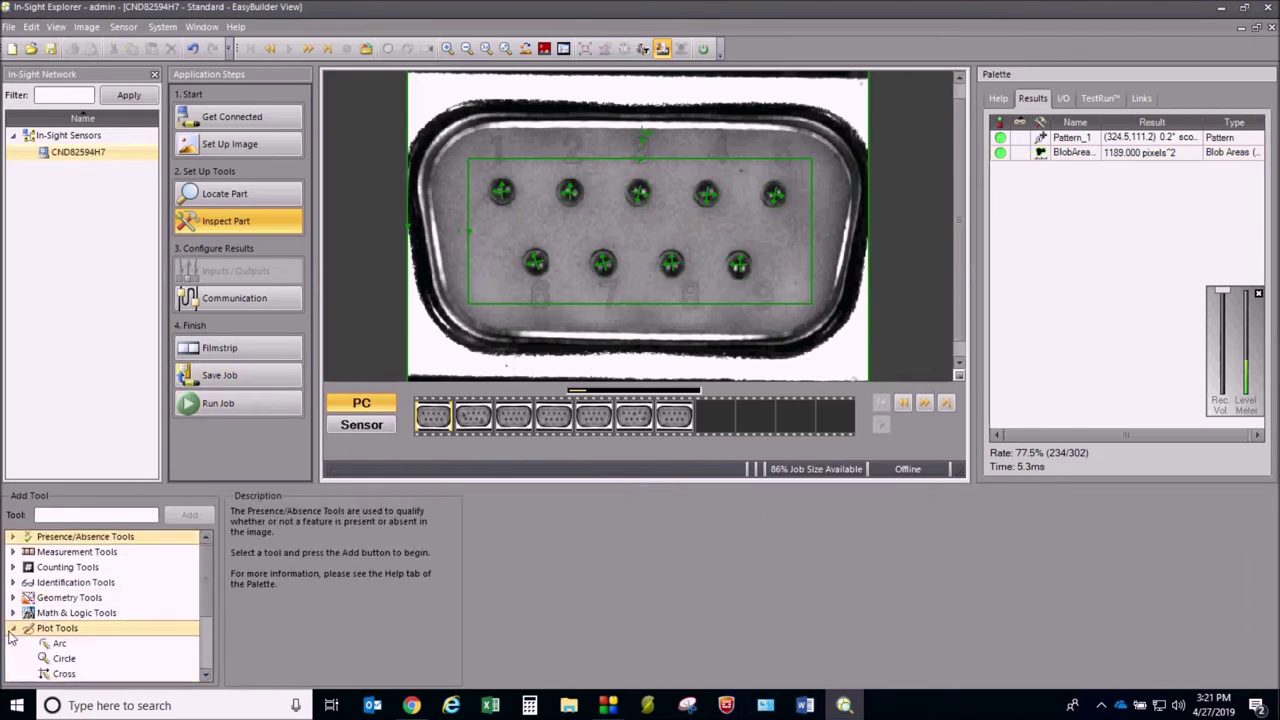
scroll(198, 599, "down", 3)
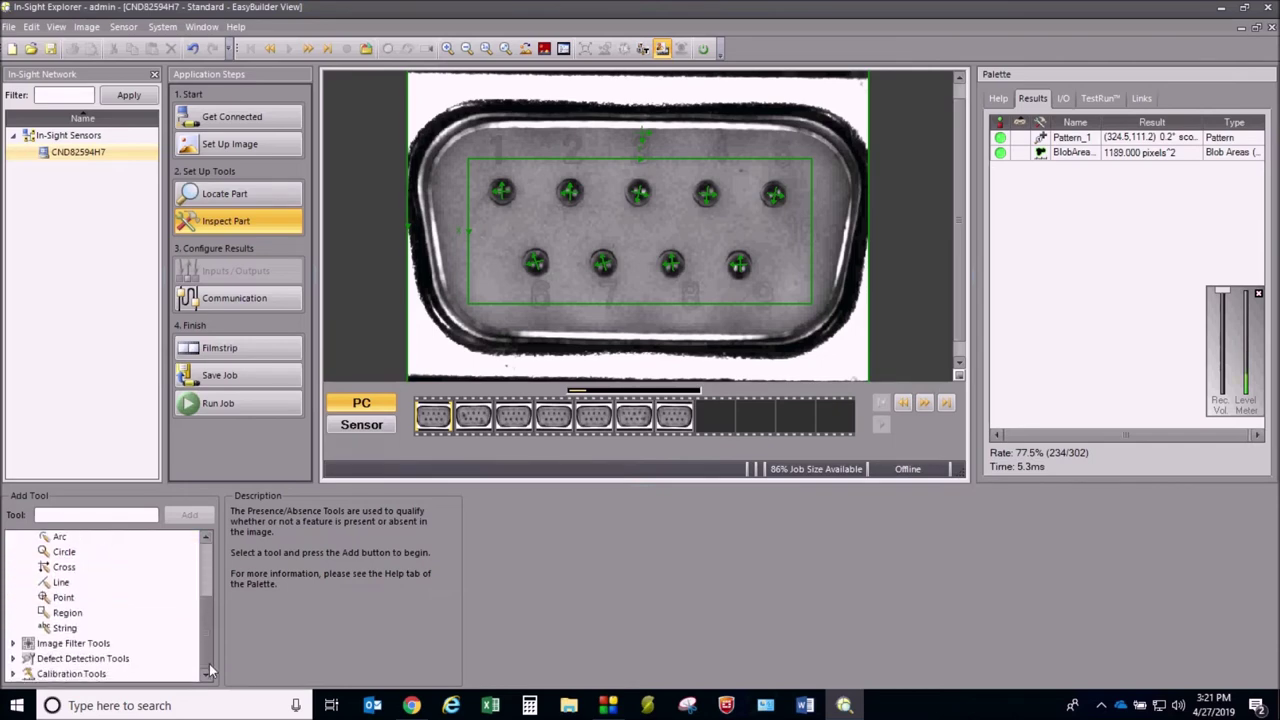
left_click(90, 643)
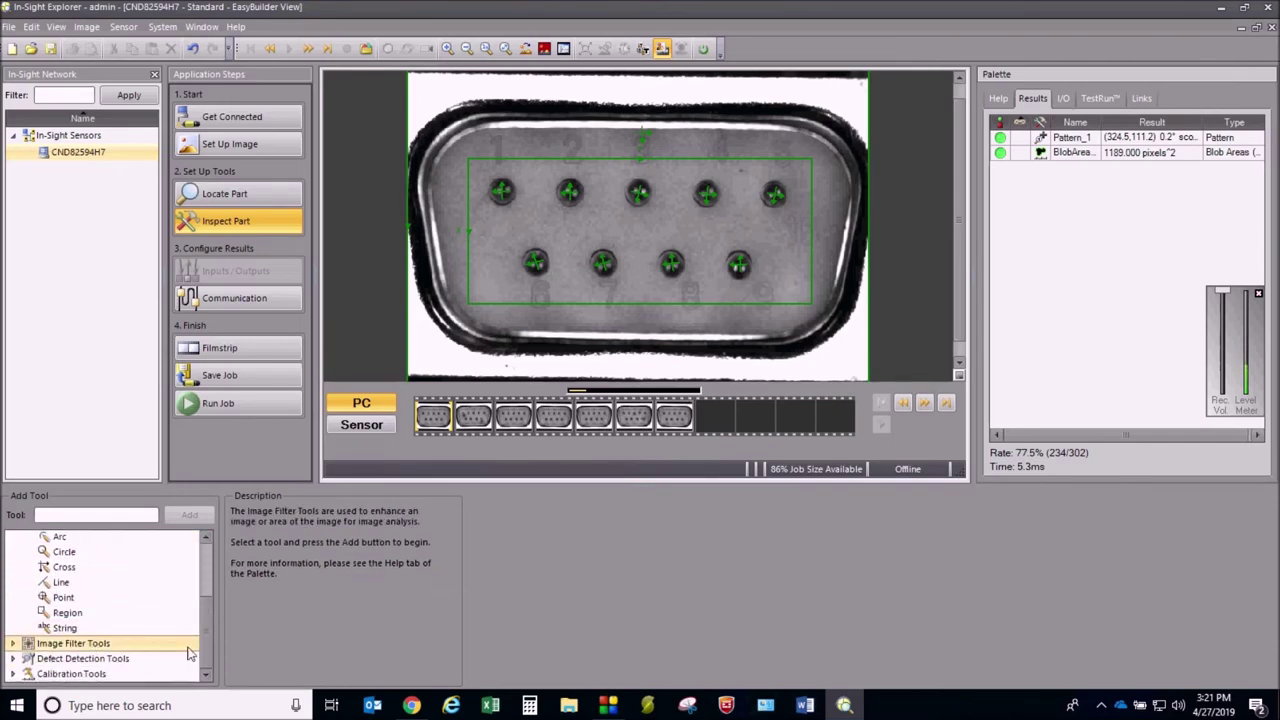
left_click(104, 632)
double_click(104, 632)
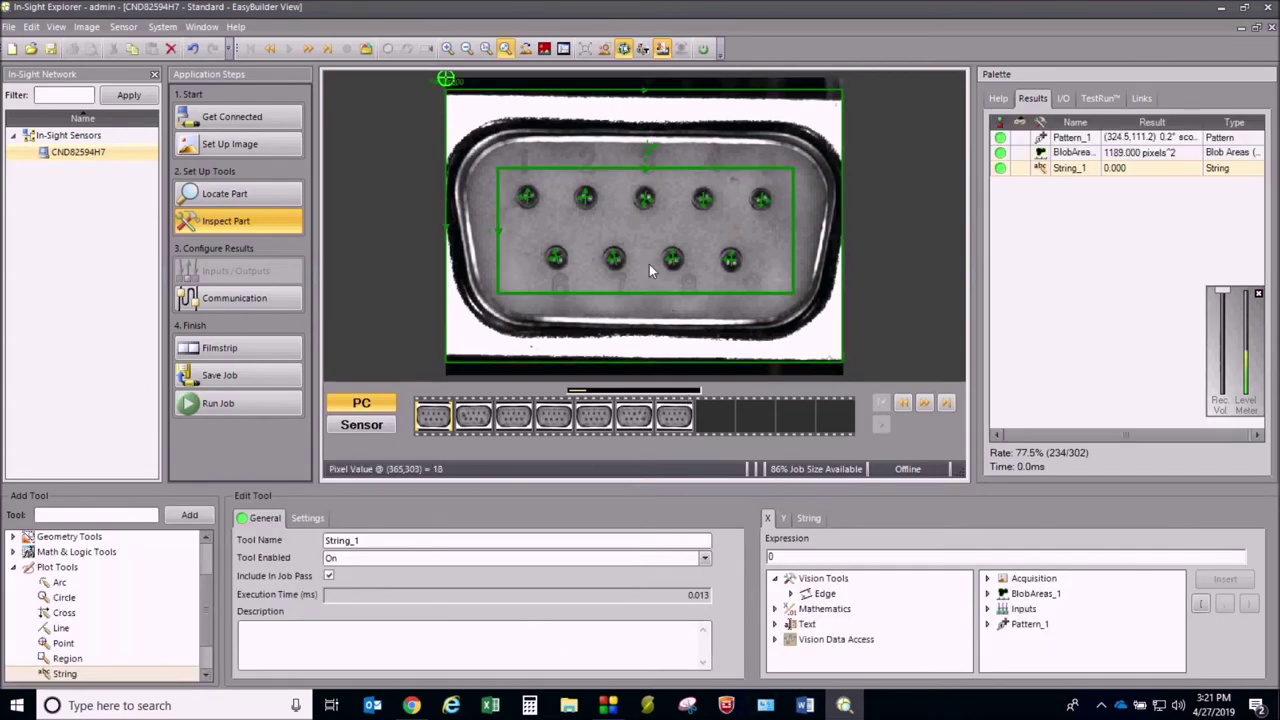
Try X positions of 300 and 275 for the plotted string.
left_click(783, 557)
type("300")
key("Return")
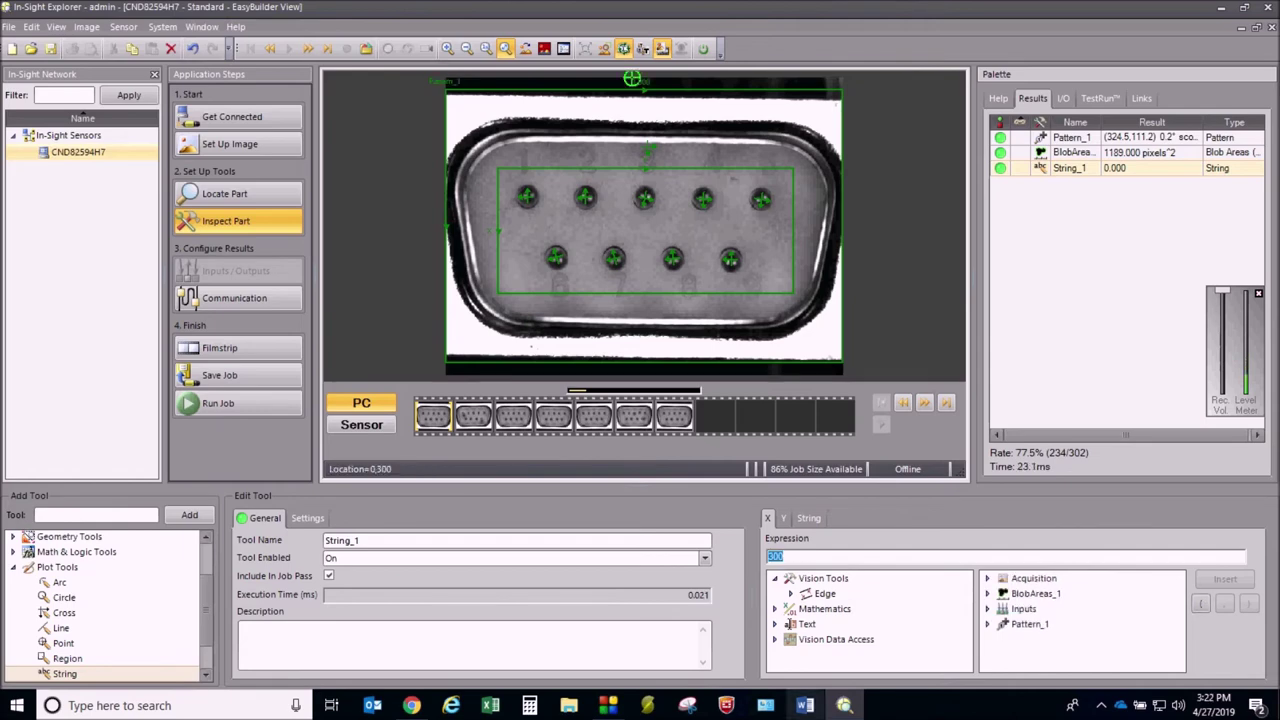
type("275")
key("Return")
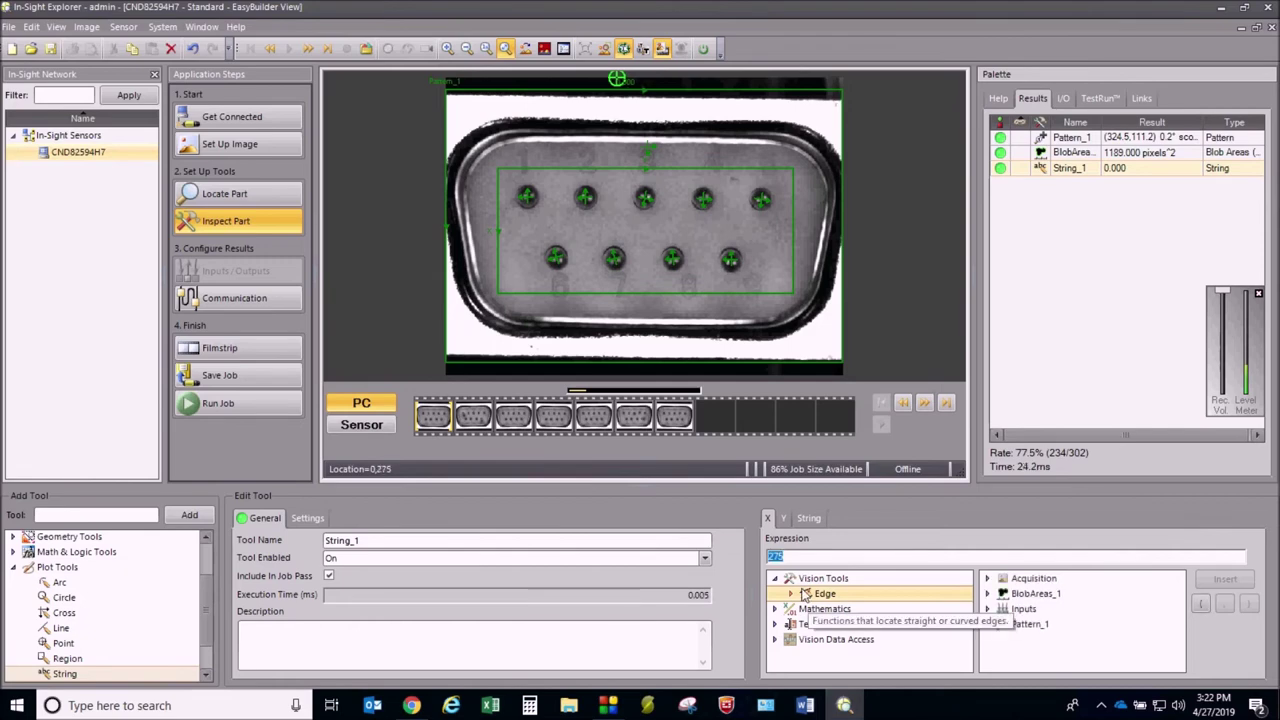
Try Y positions of 500, 350 and finally 400 for the plotted string.
left_click(784, 519)
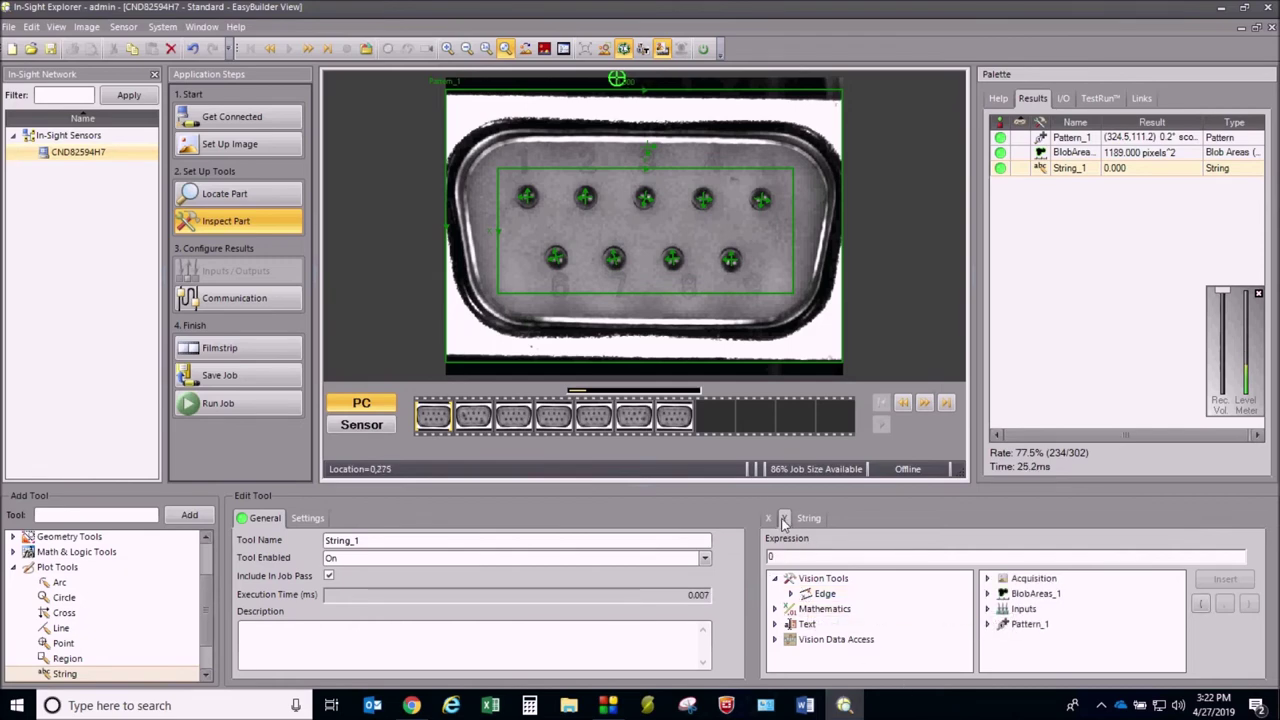
type("500")
key("Return")
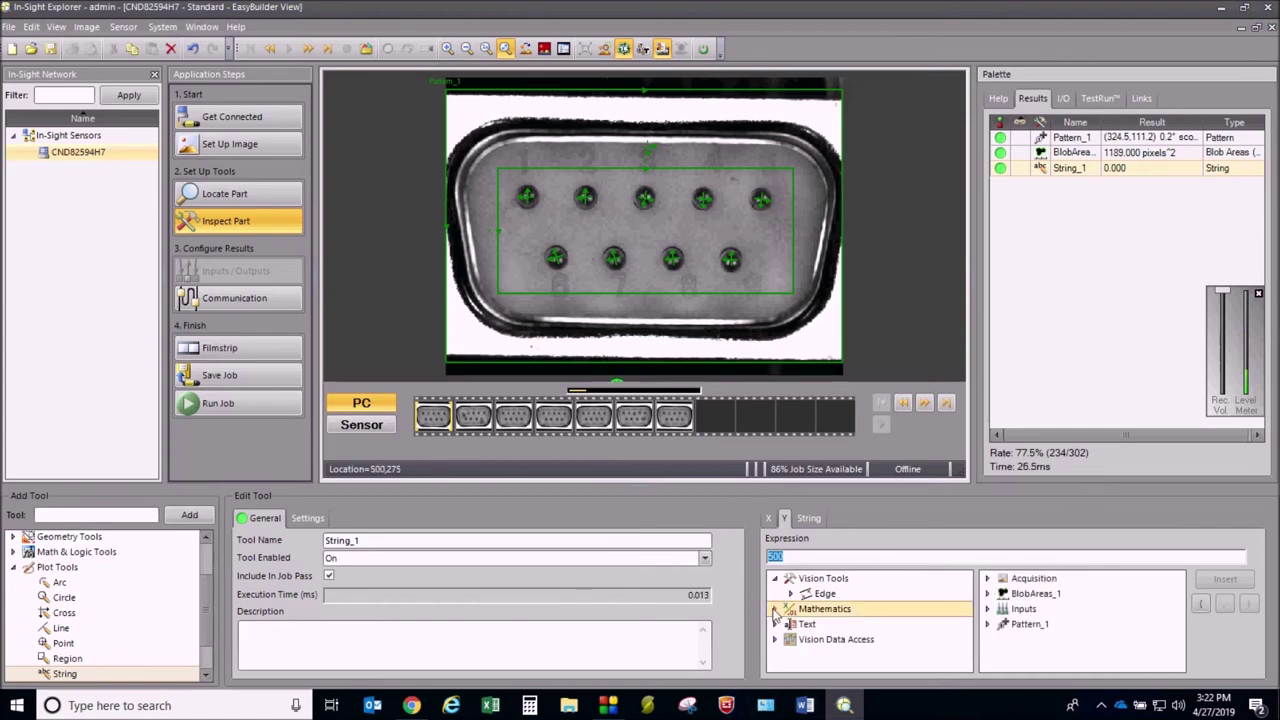
type("350")
key("Return")
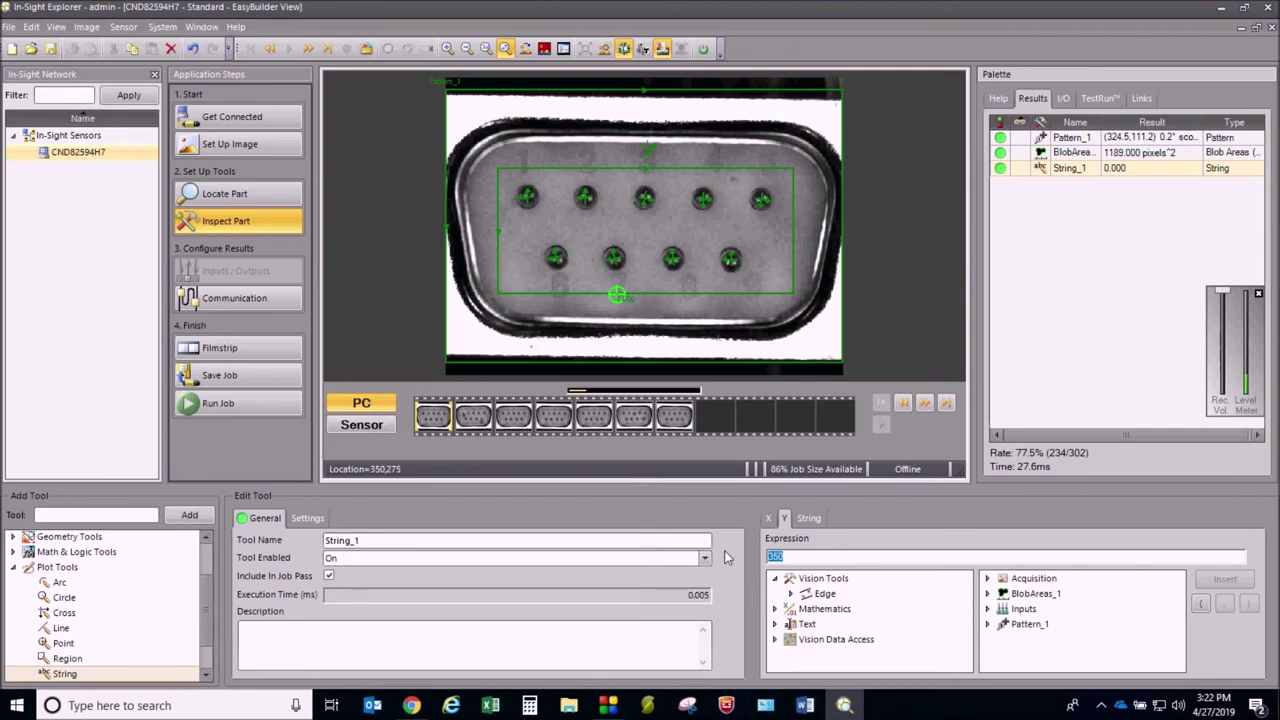
type("3")
type("400")
key("Return")
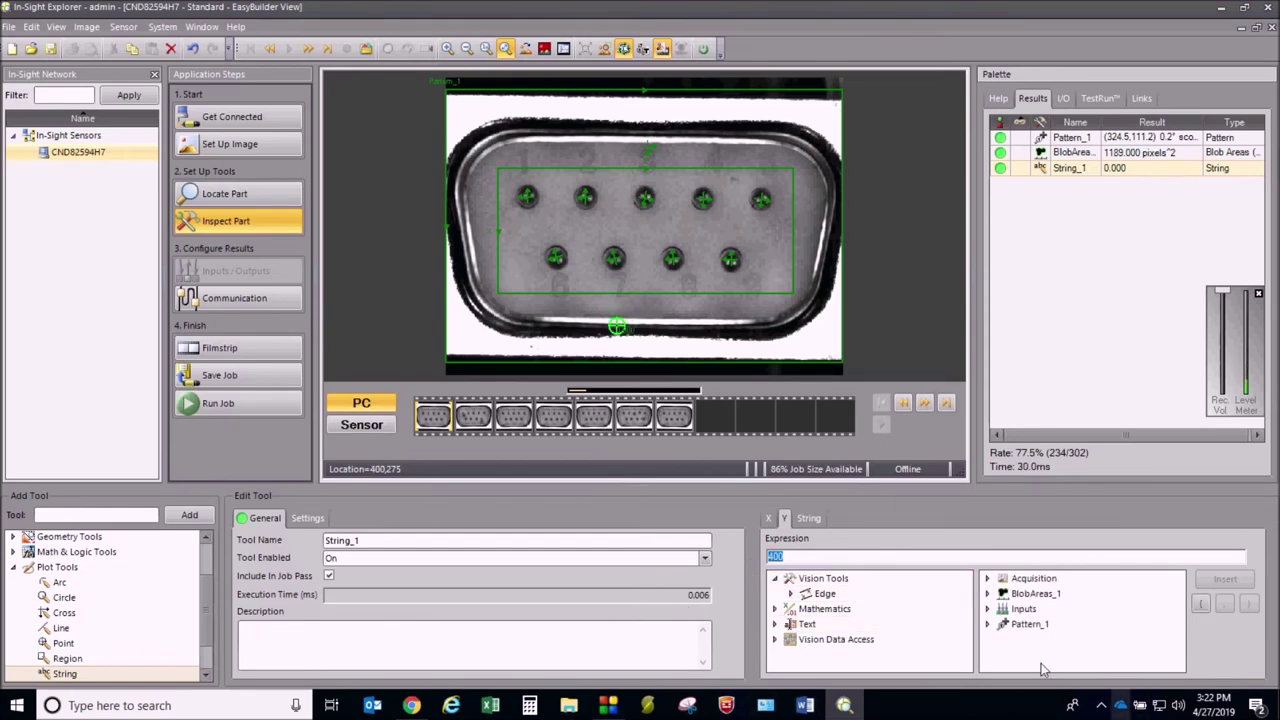
Set the plotted string's X position to 225.
left_click(769, 520)
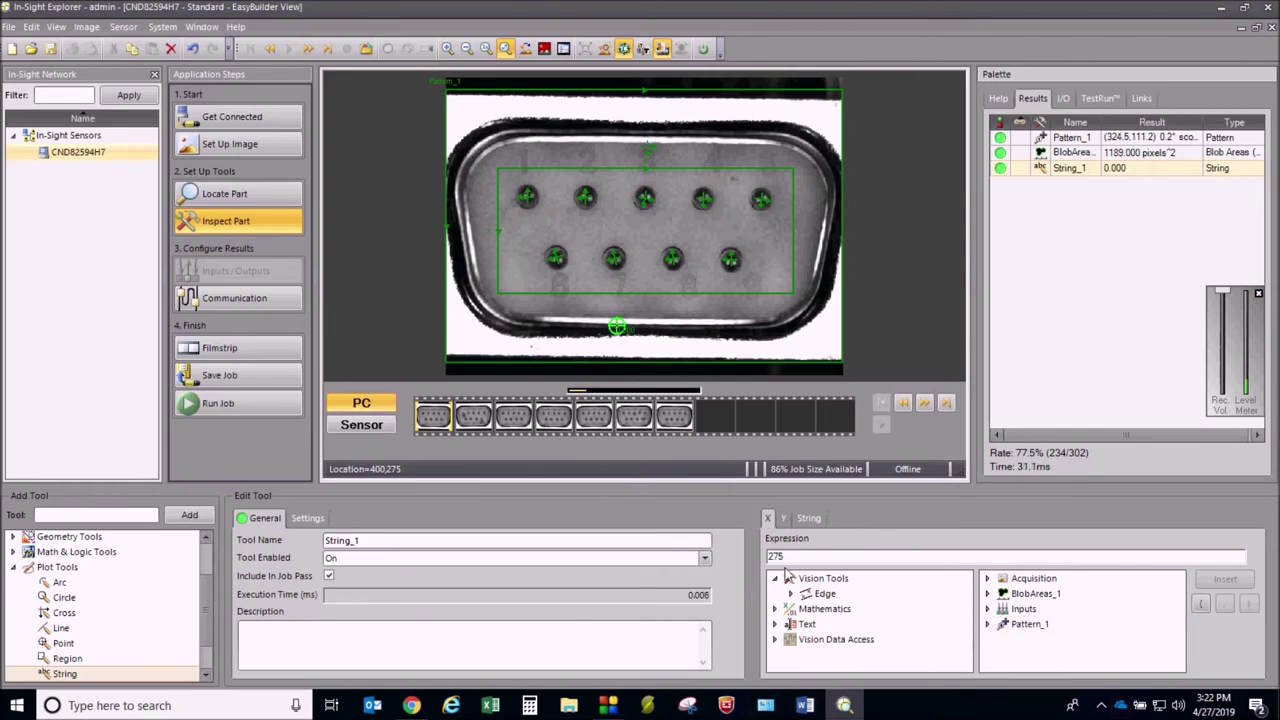
double_click(786, 557)
type("225")
key("Return")
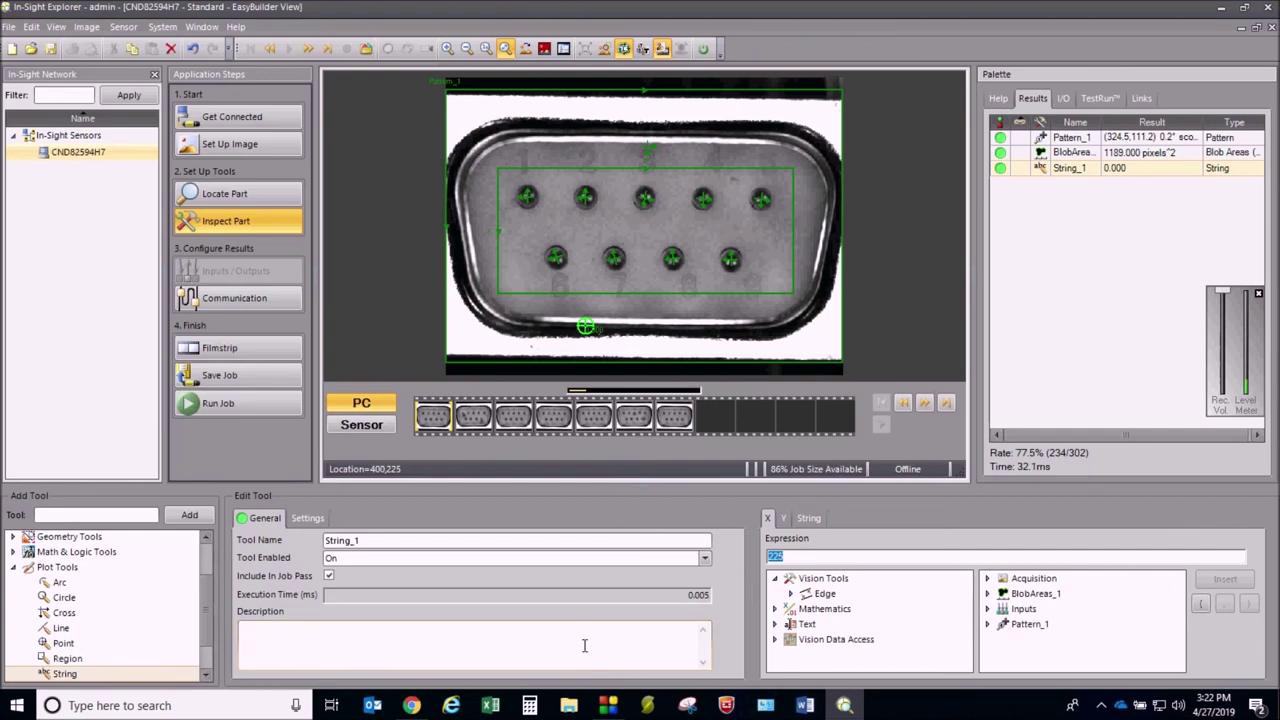
Start the plotted string's text expression with the logic function If, replacing the default 0.
left_click(804, 518)
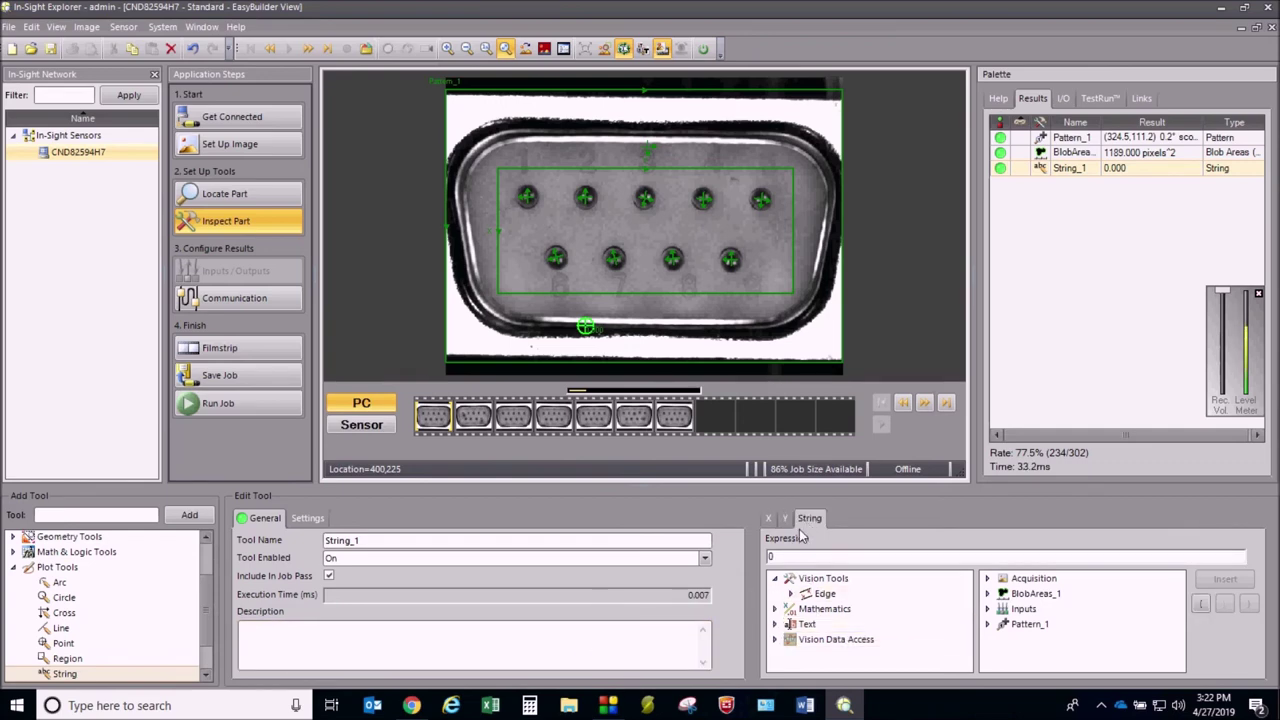
left_click(777, 558)
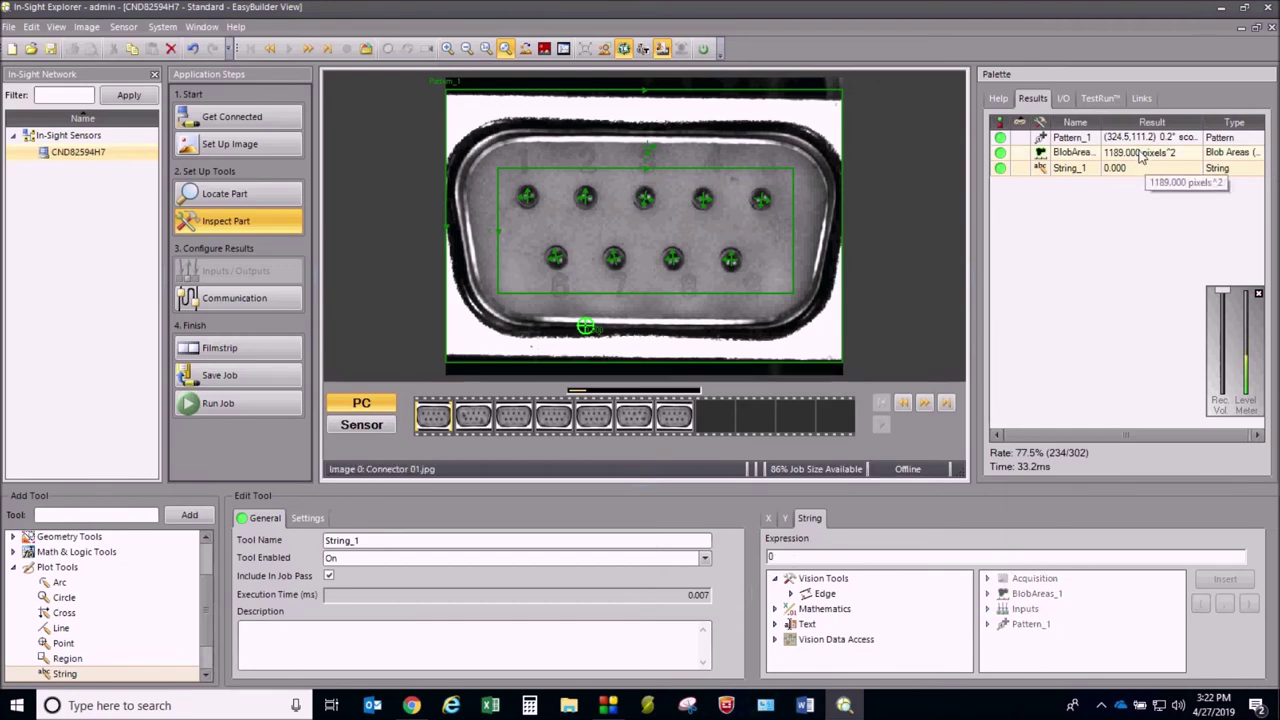
double_click(772, 557)
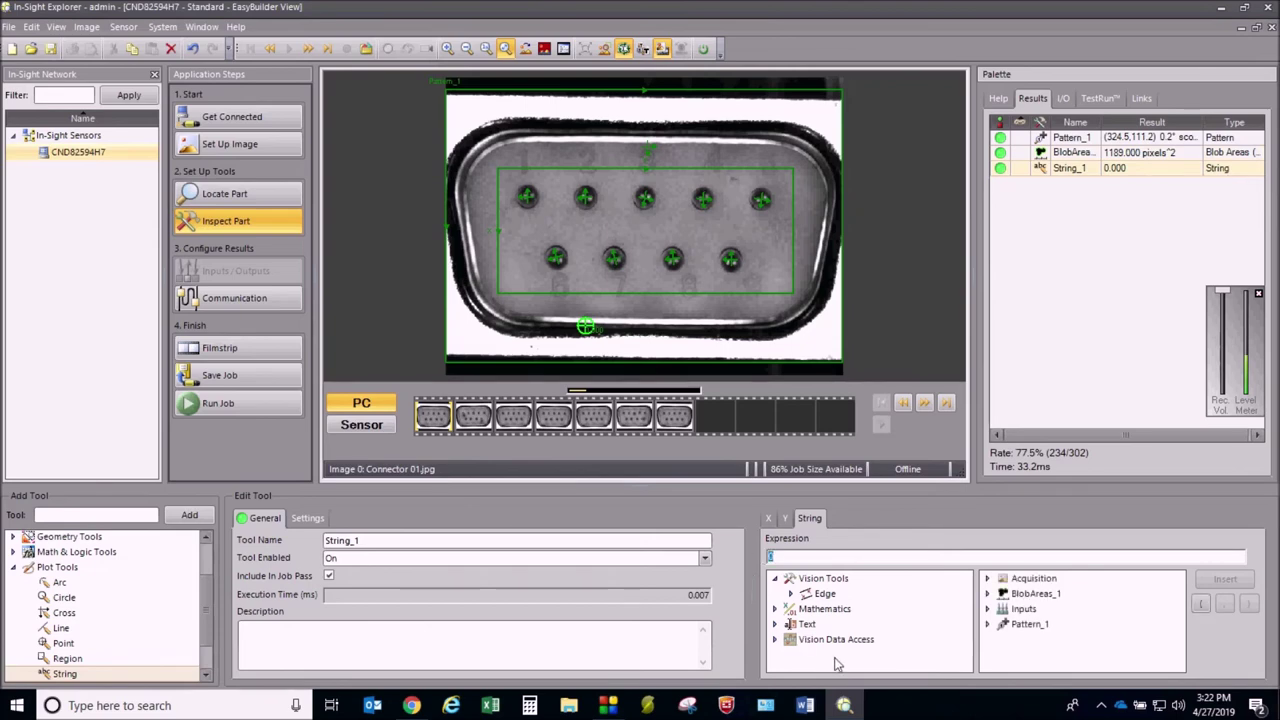
double_click(810, 609)
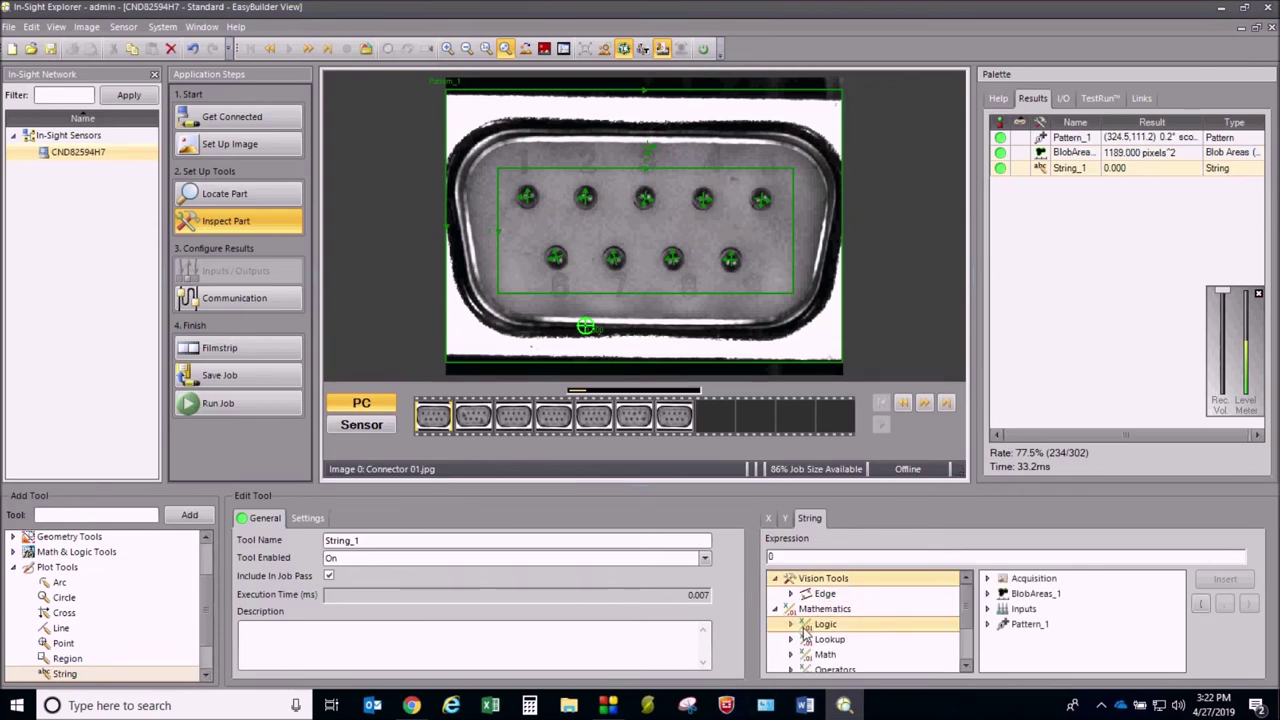
double_click(812, 625)
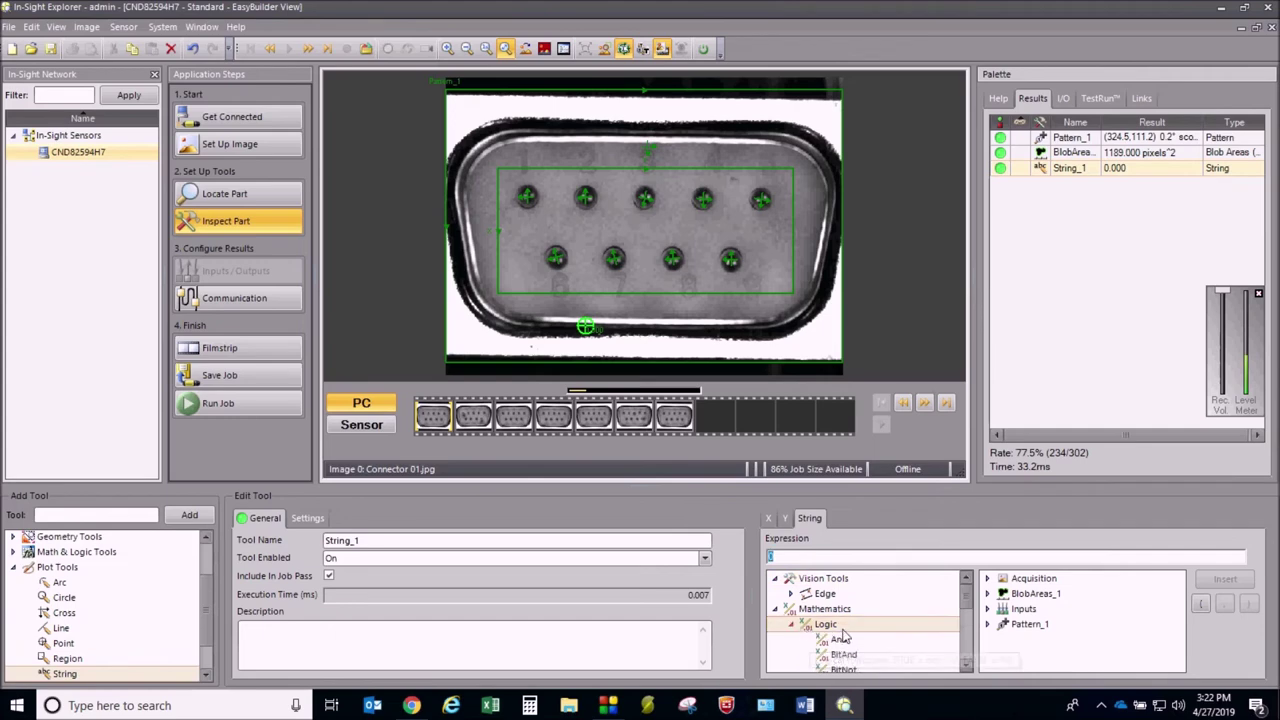
scroll(968, 620, "down", 2)
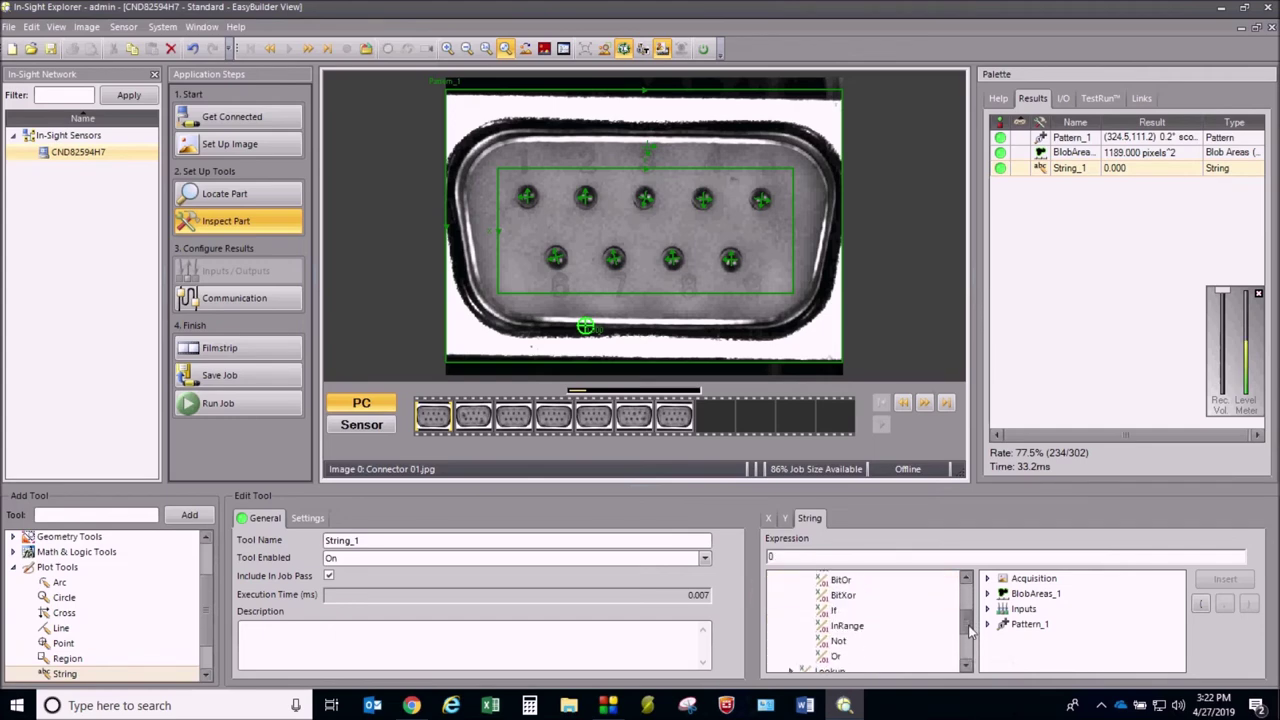
left_click(846, 609)
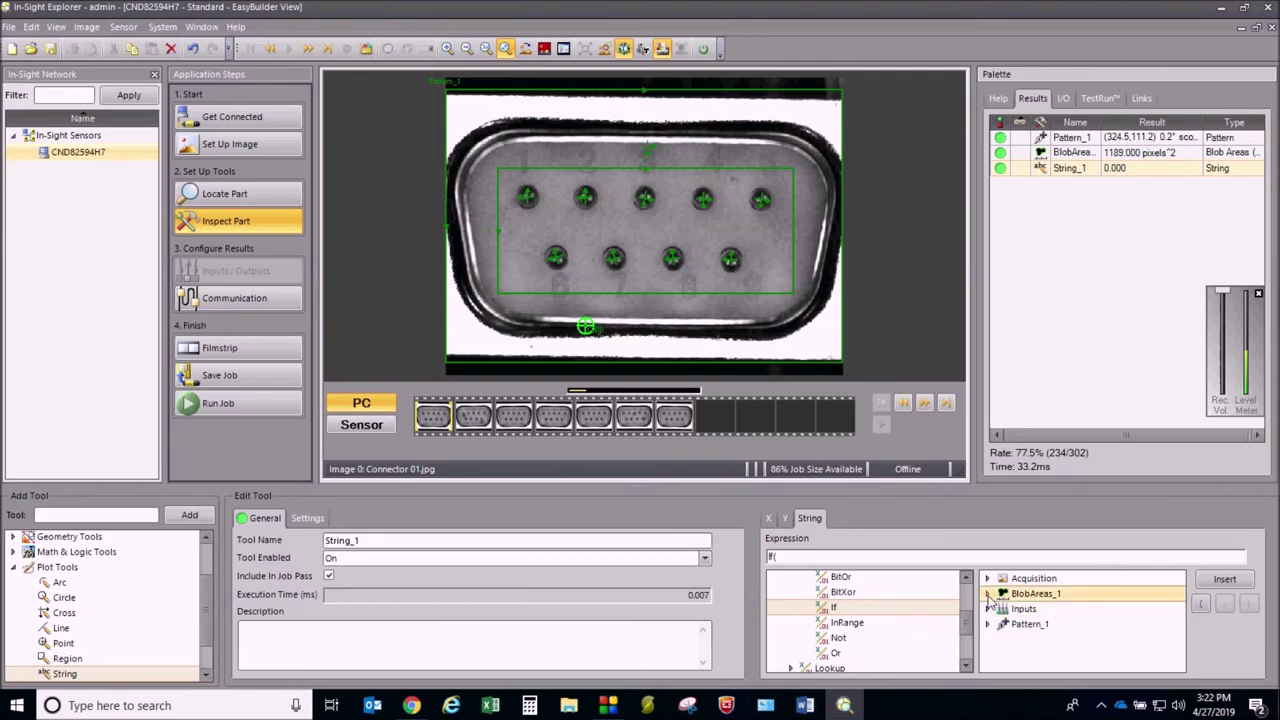
Use the blob tool's first area value as the If condition, entering BlobAreas_1.Blob_Area>1300 followed by a comma.
left_click(987, 594)
left_click_drag(1181, 595, 1208, 645)
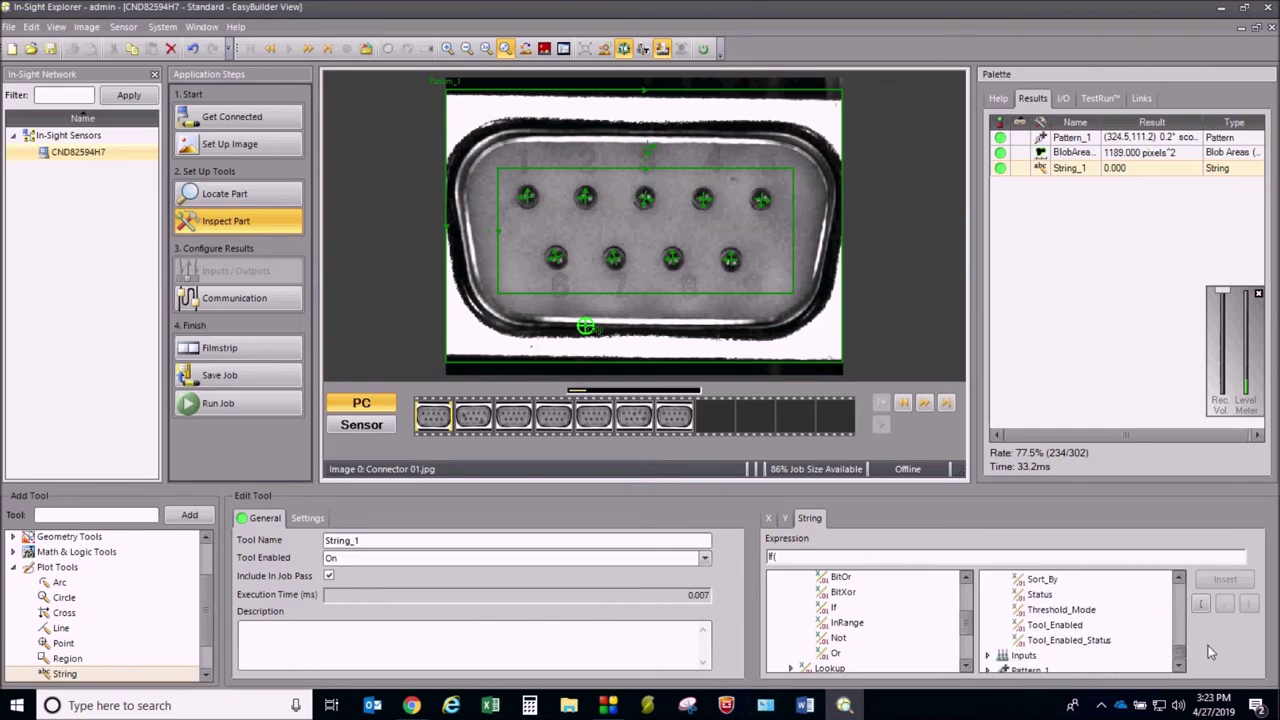
left_click(1048, 597)
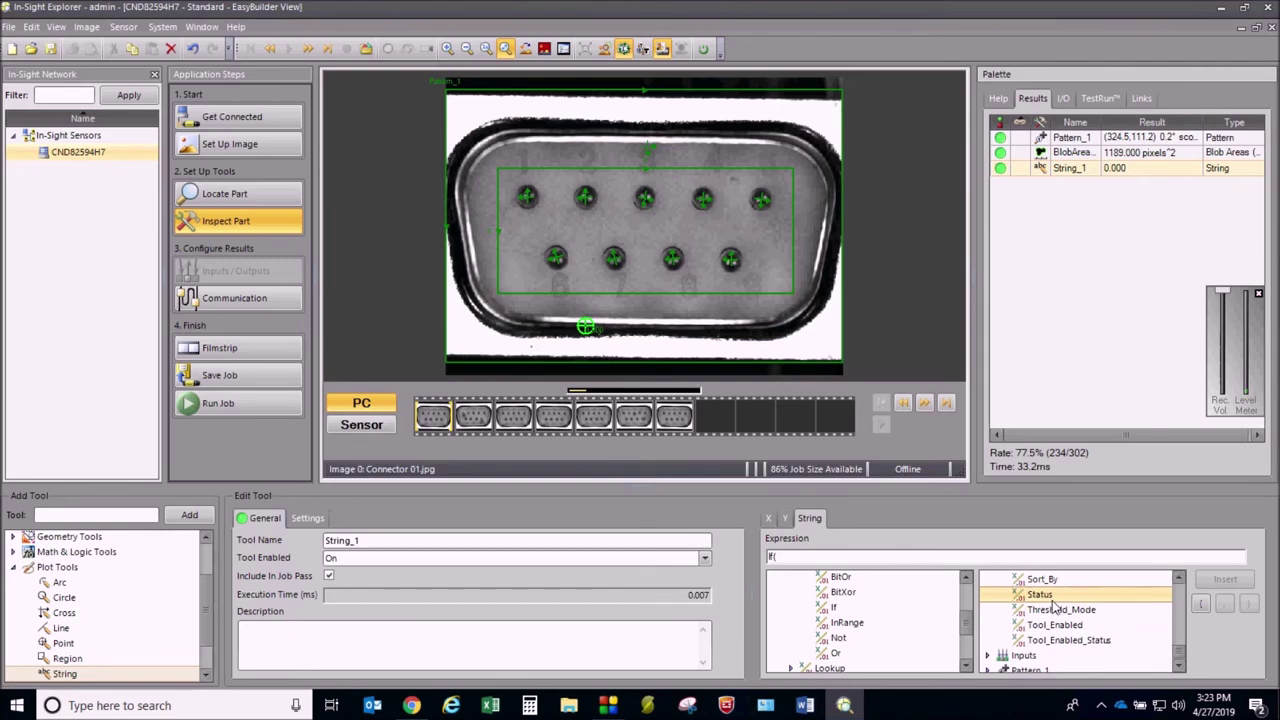
left_click_drag(1182, 658, 1176, 597)
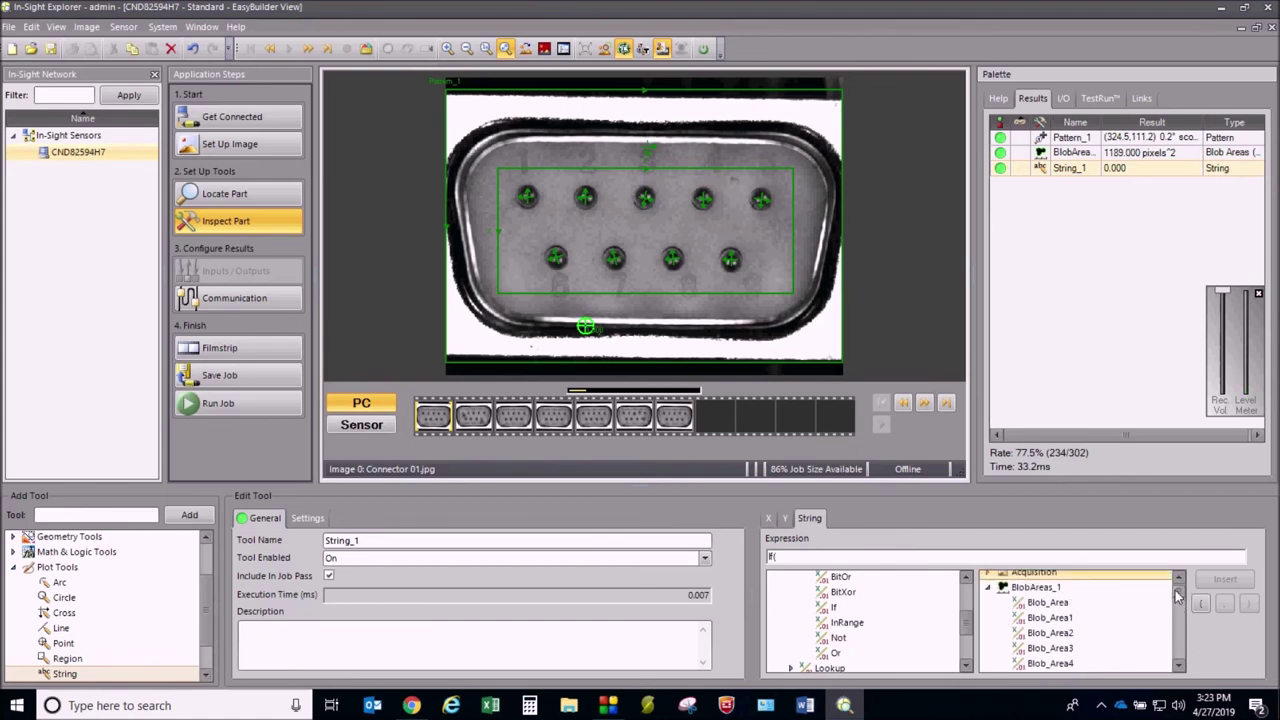
left_click(1178, 667)
left_click(1178, 667)
left_click(1178, 667)
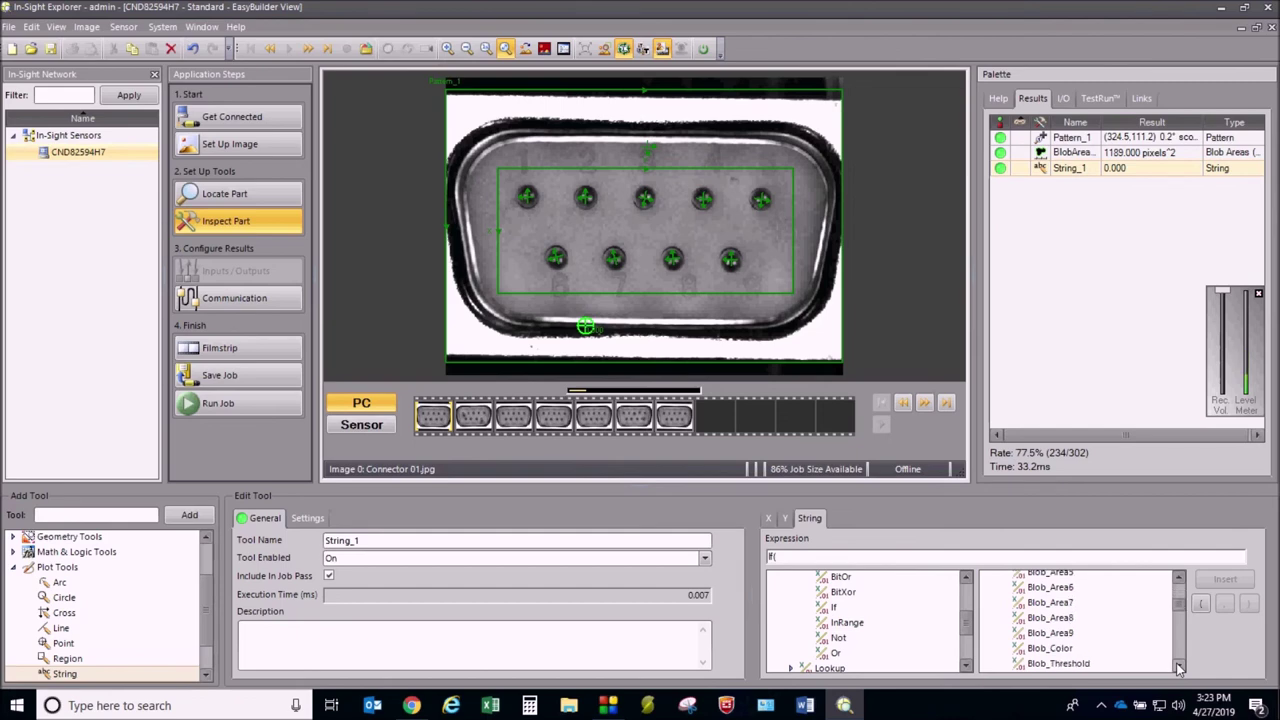
left_click(1179, 579)
left_click(1179, 579)
left_click(1179, 579)
left_click(1045, 603)
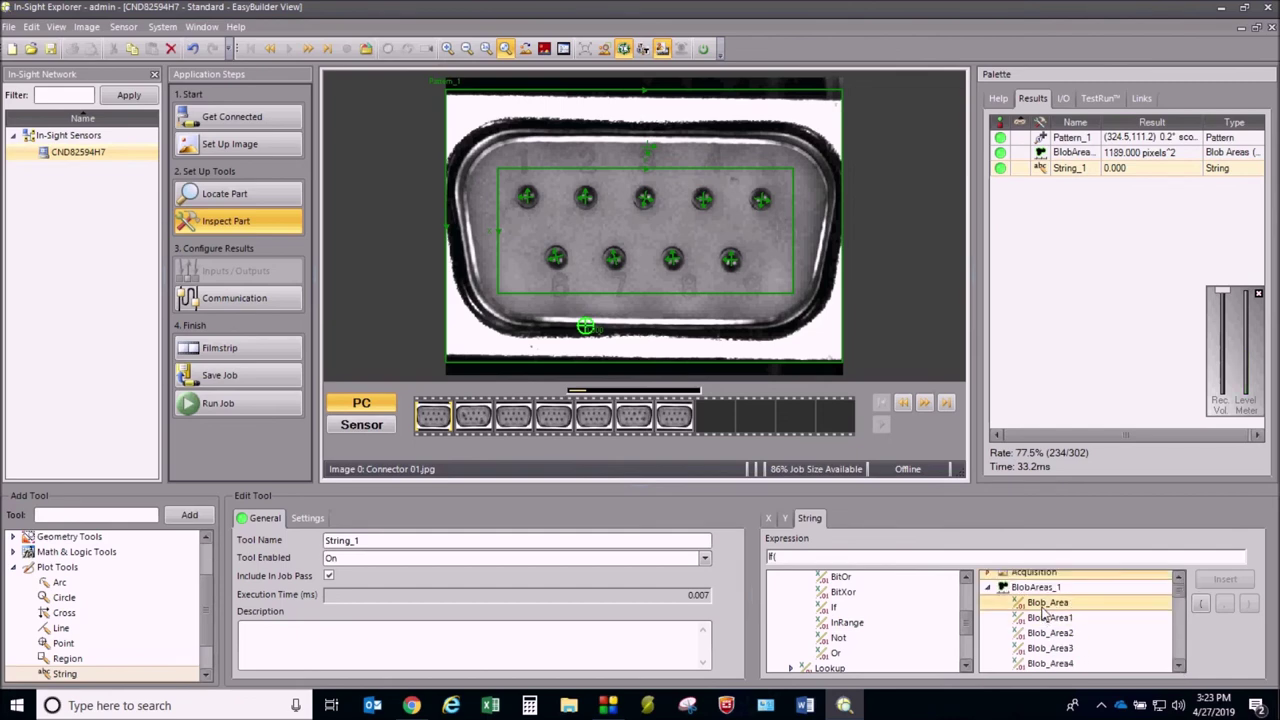
double_click(1045, 605)
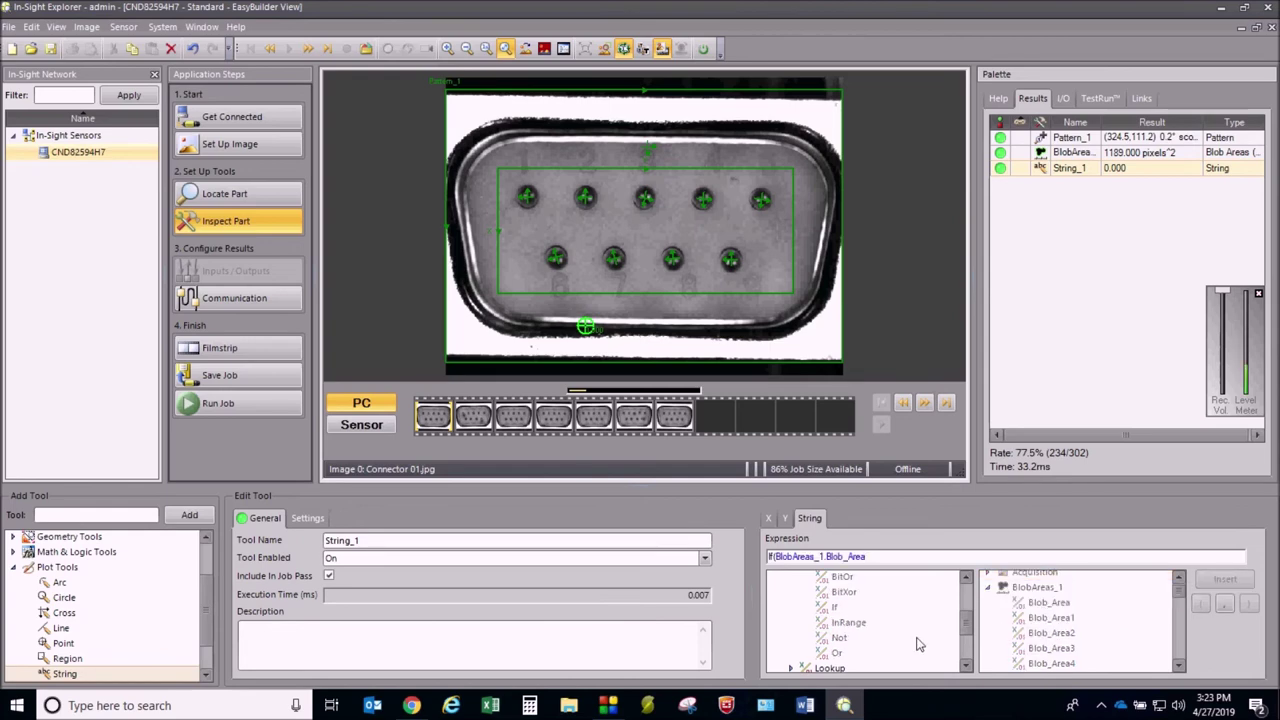
type(">1300,")
Complete the If expression with "FAIL" when true and an empty string otherwise, and check it on the following connector images.
left_click(1047, 602)
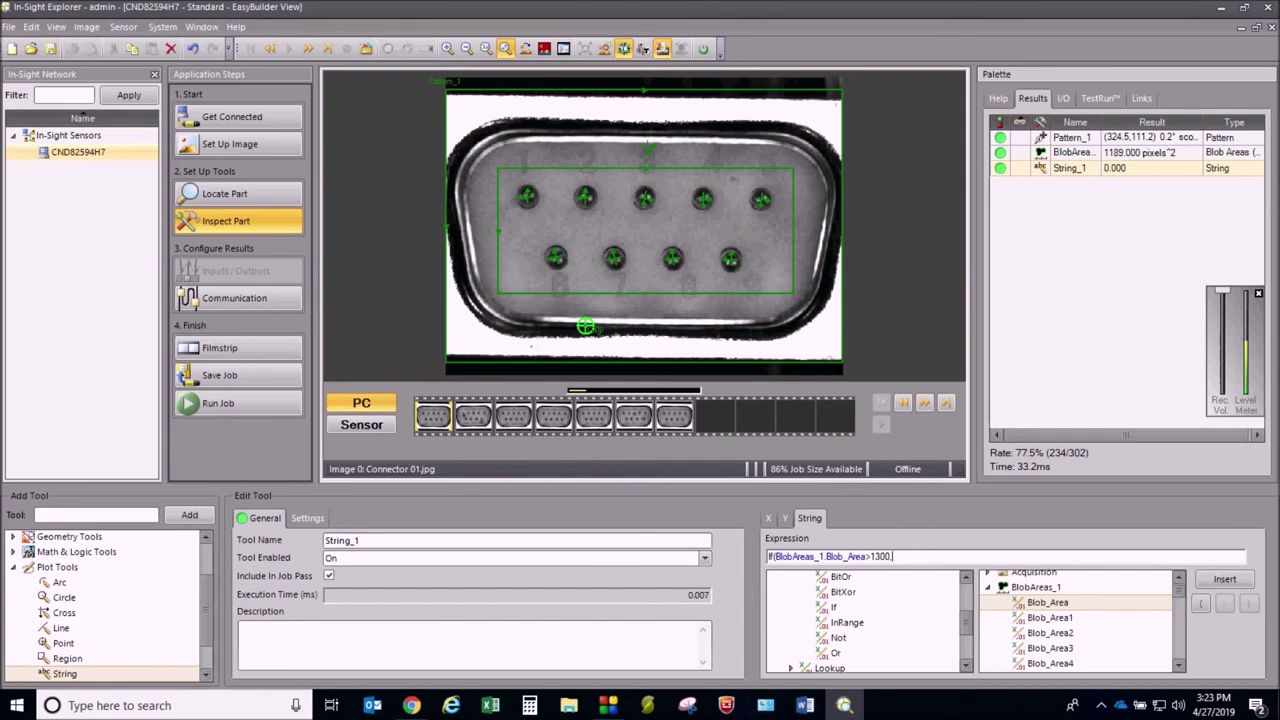
type("\"FAIL")
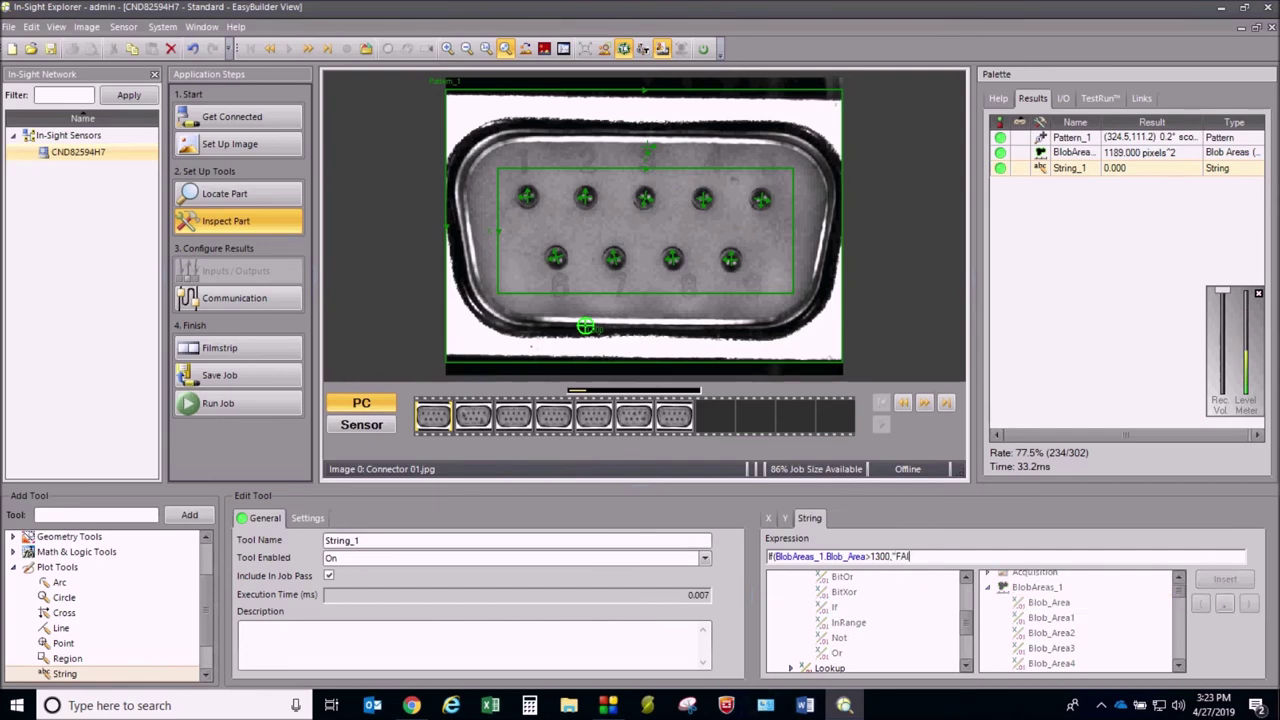
type("\",\"")
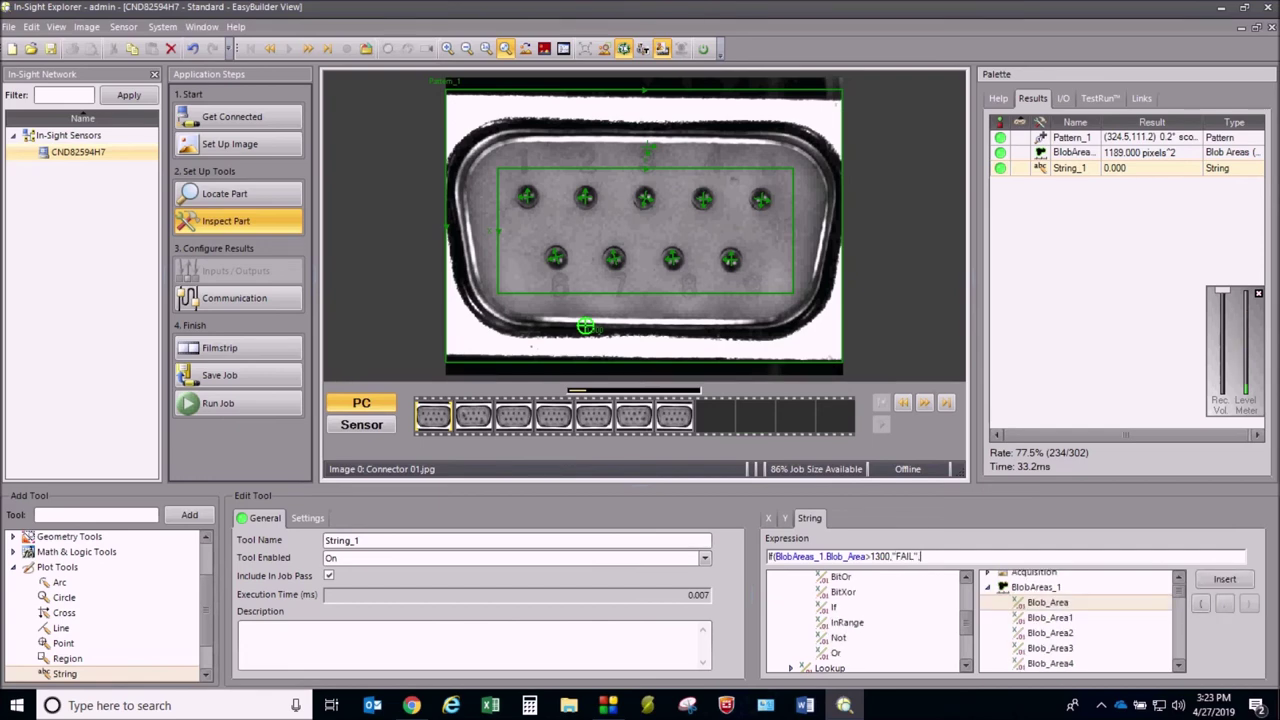
type("\")")
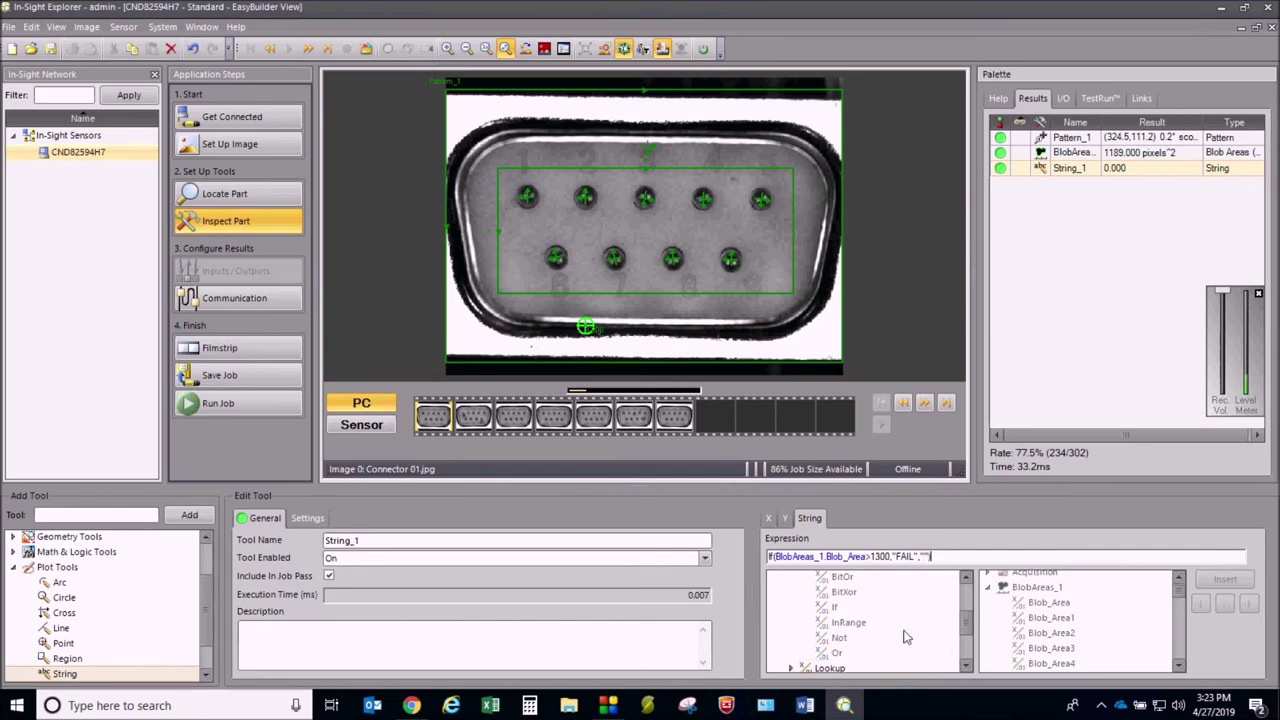
key("Return")
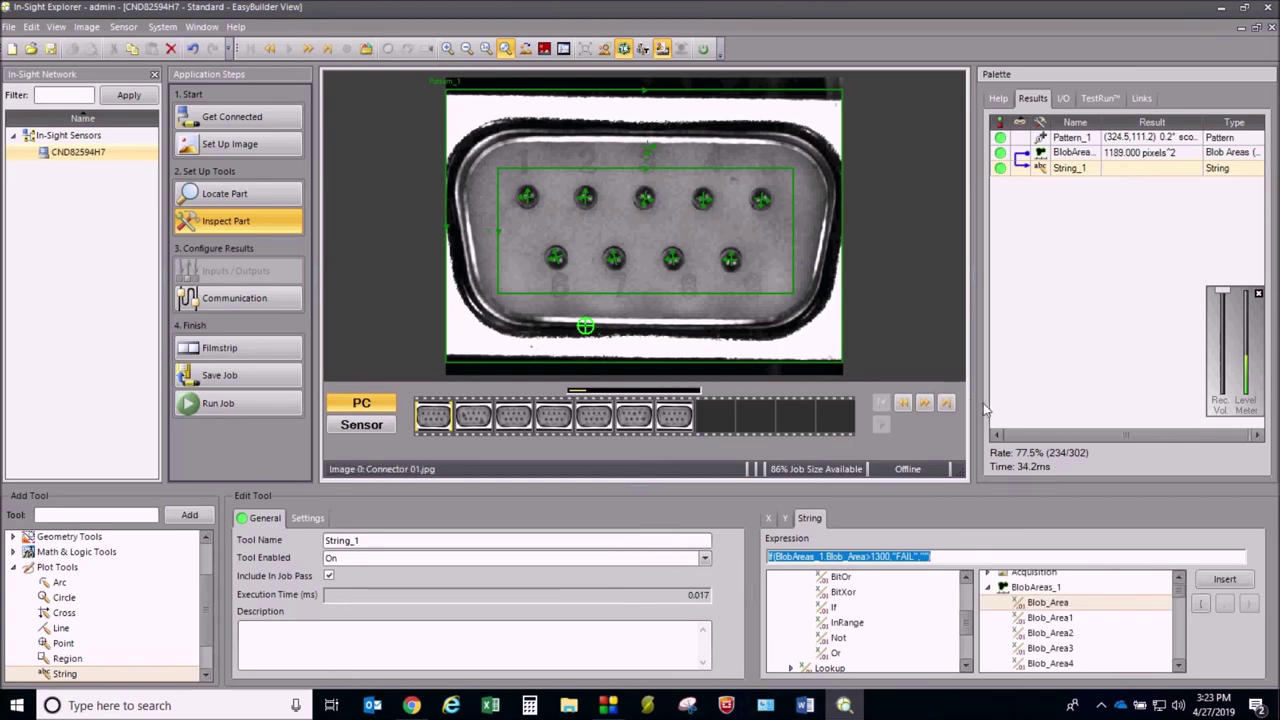
left_click(927, 404)
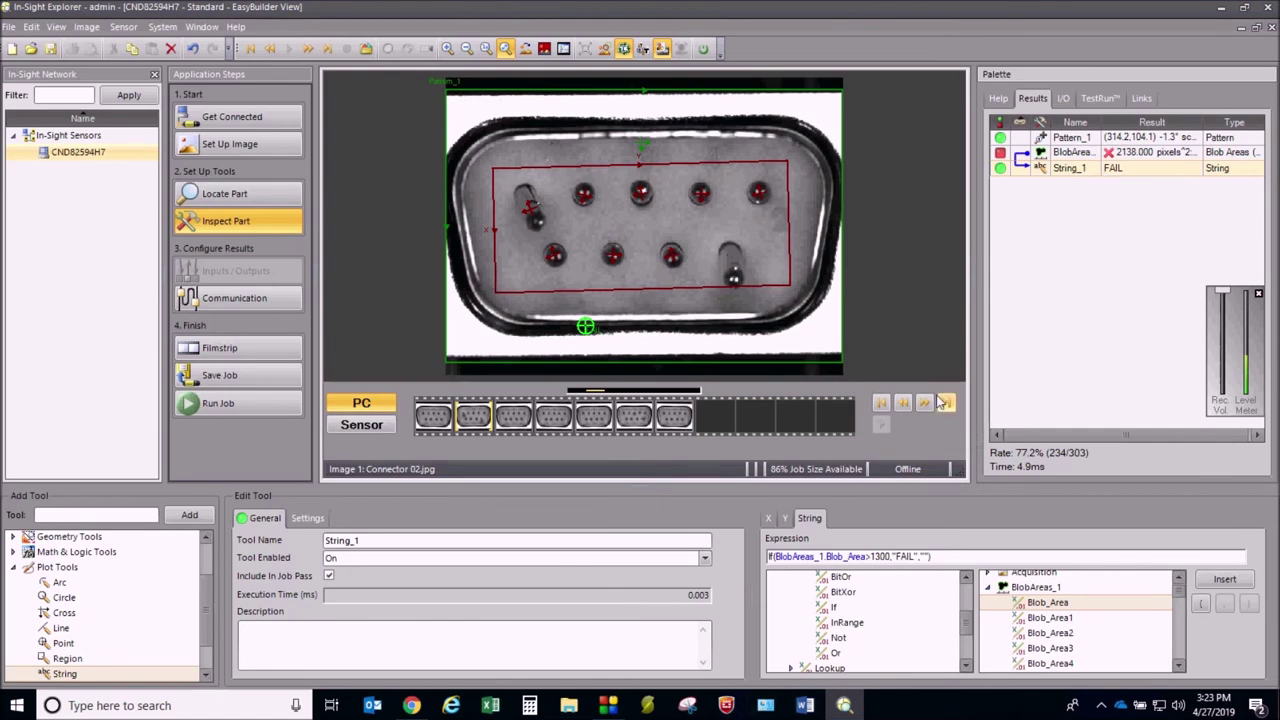
left_click(927, 412)
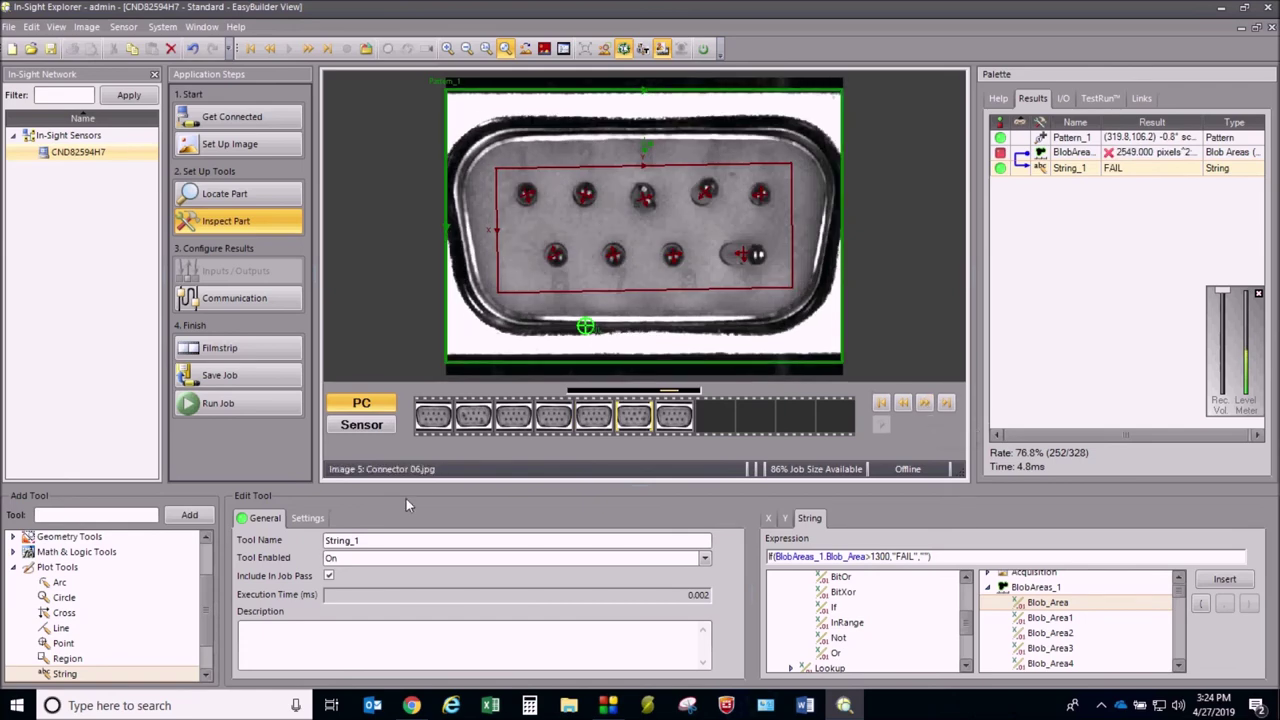
Set the plotted string's font size to 72.
left_click(322, 520)
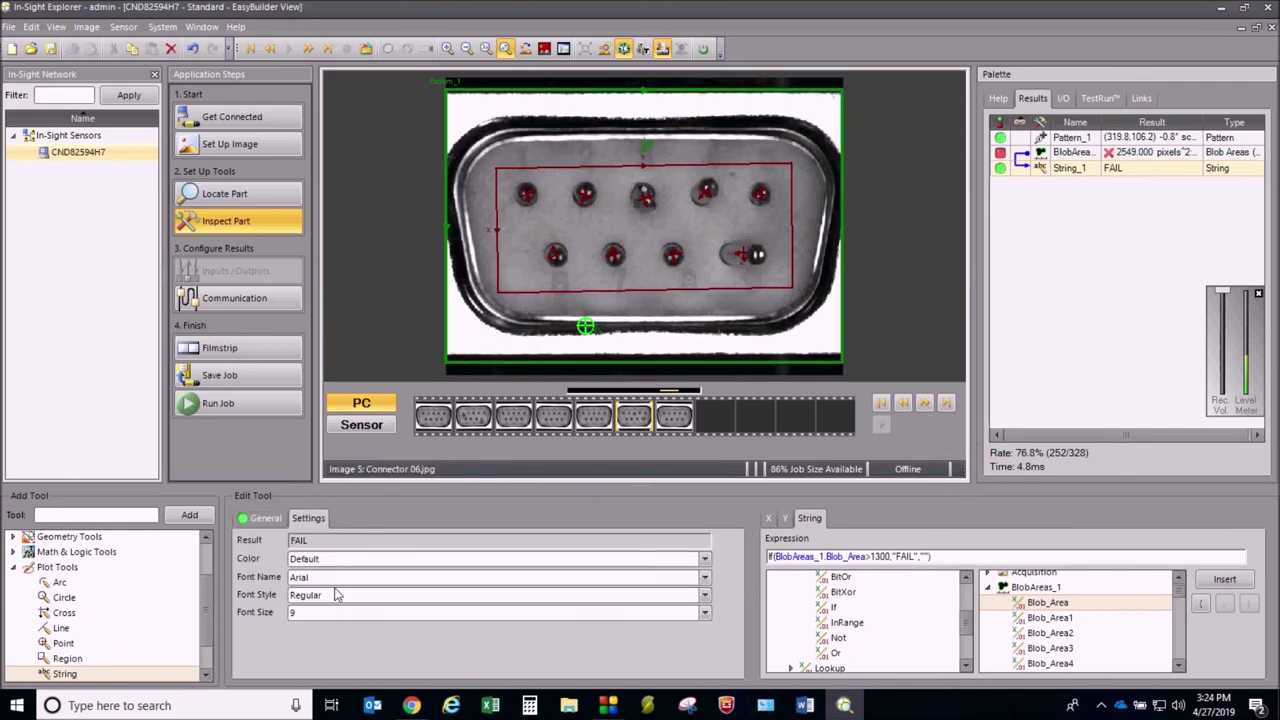
left_click(336, 614)
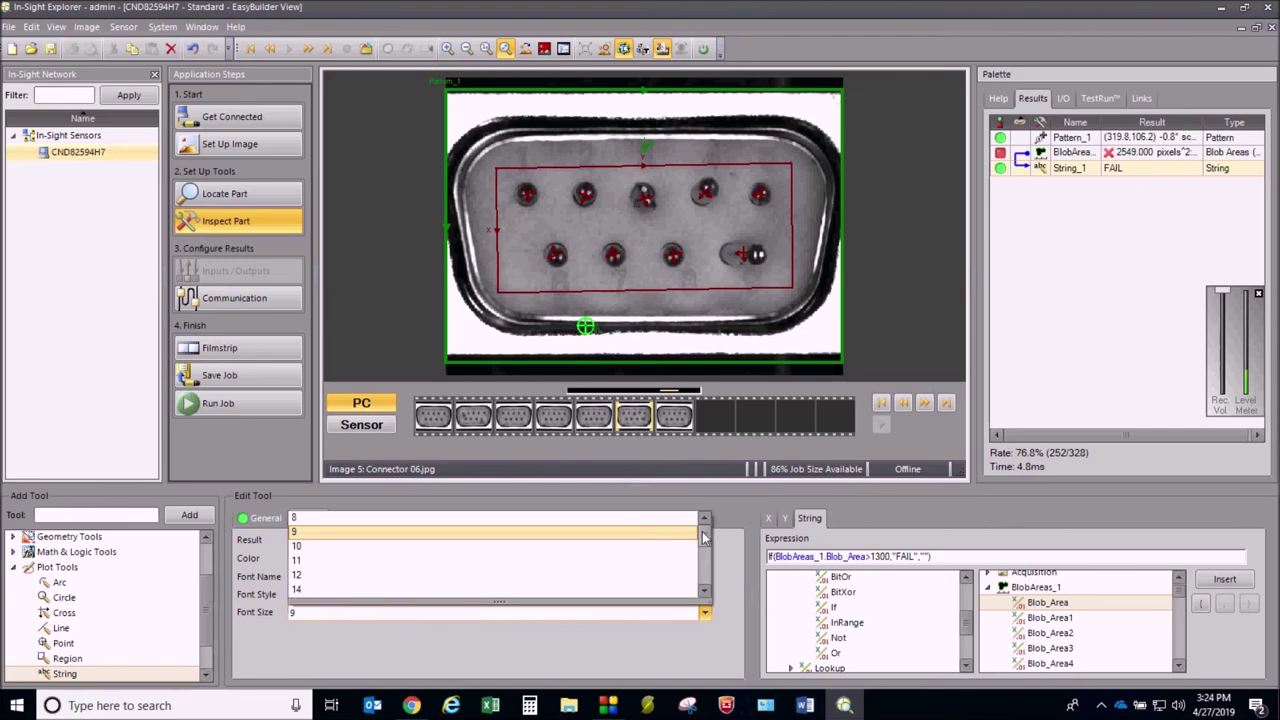
left_click_drag(703, 538, 704, 586)
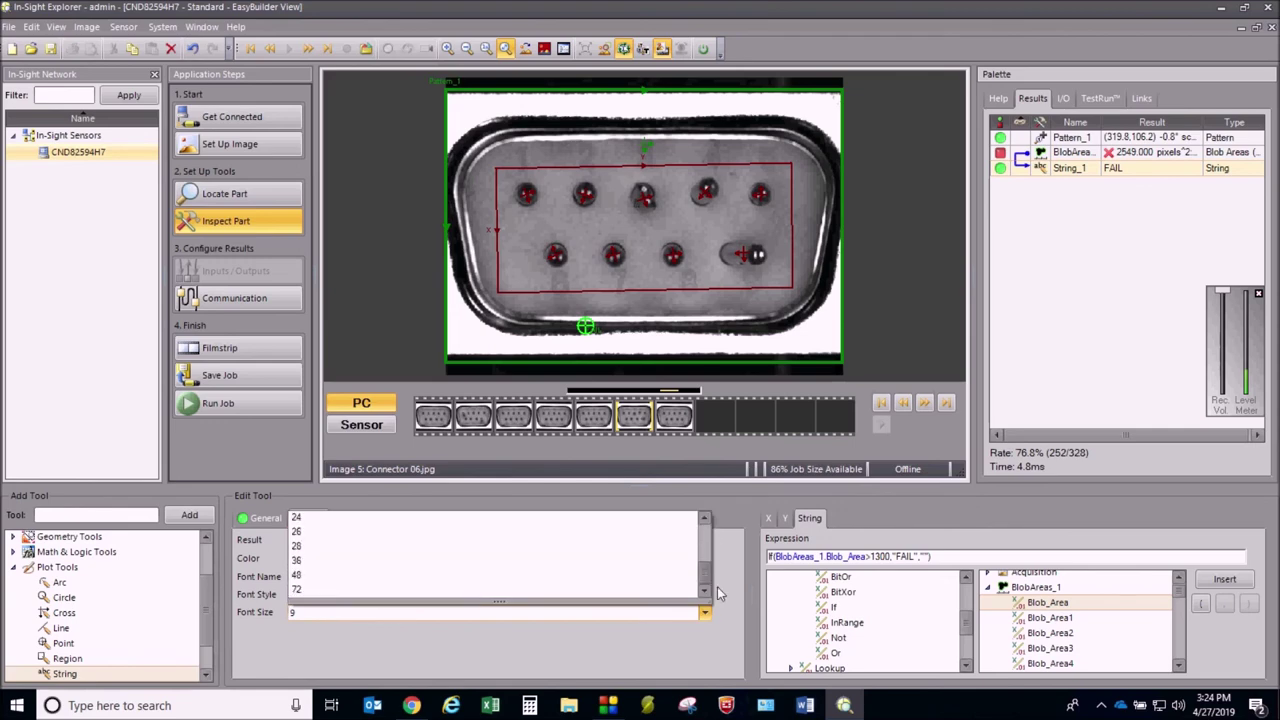
left_click(328, 592)
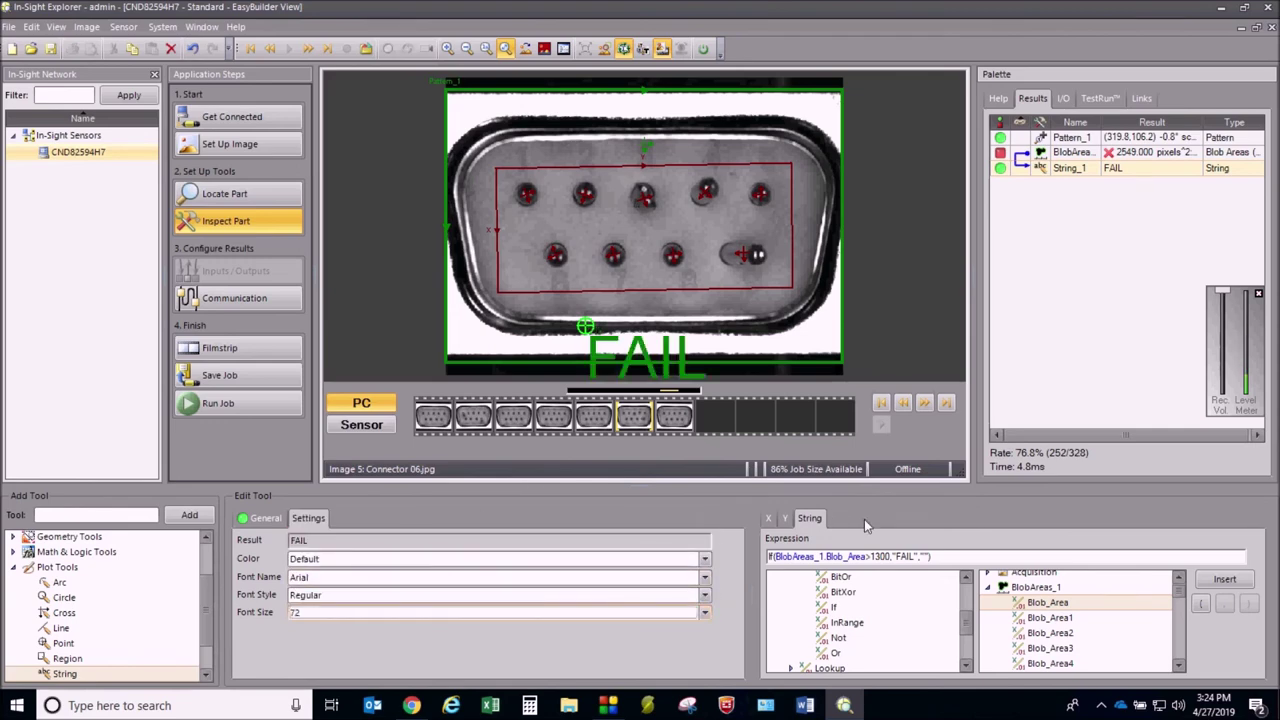
Raise the plotted FAIL string by trying a Y value of 375 and settling on 350.
left_click(784, 518)
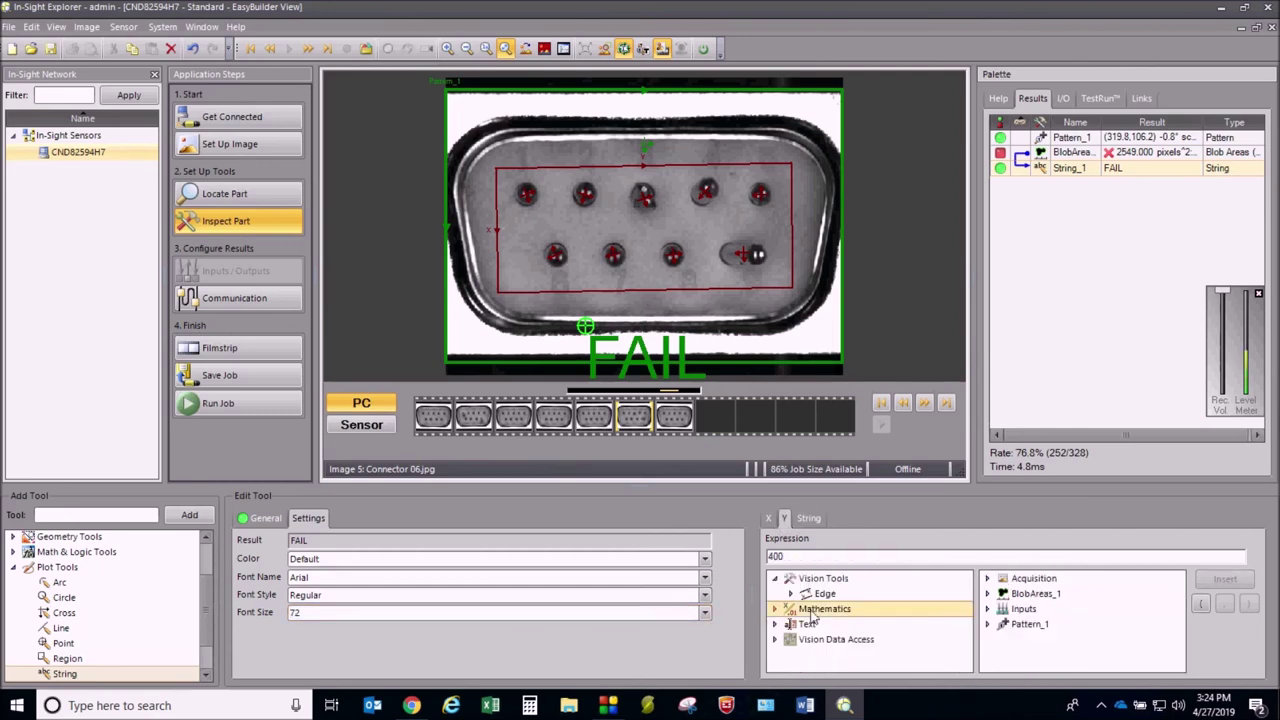
double_click(775, 556)
type("375")
key("Return")
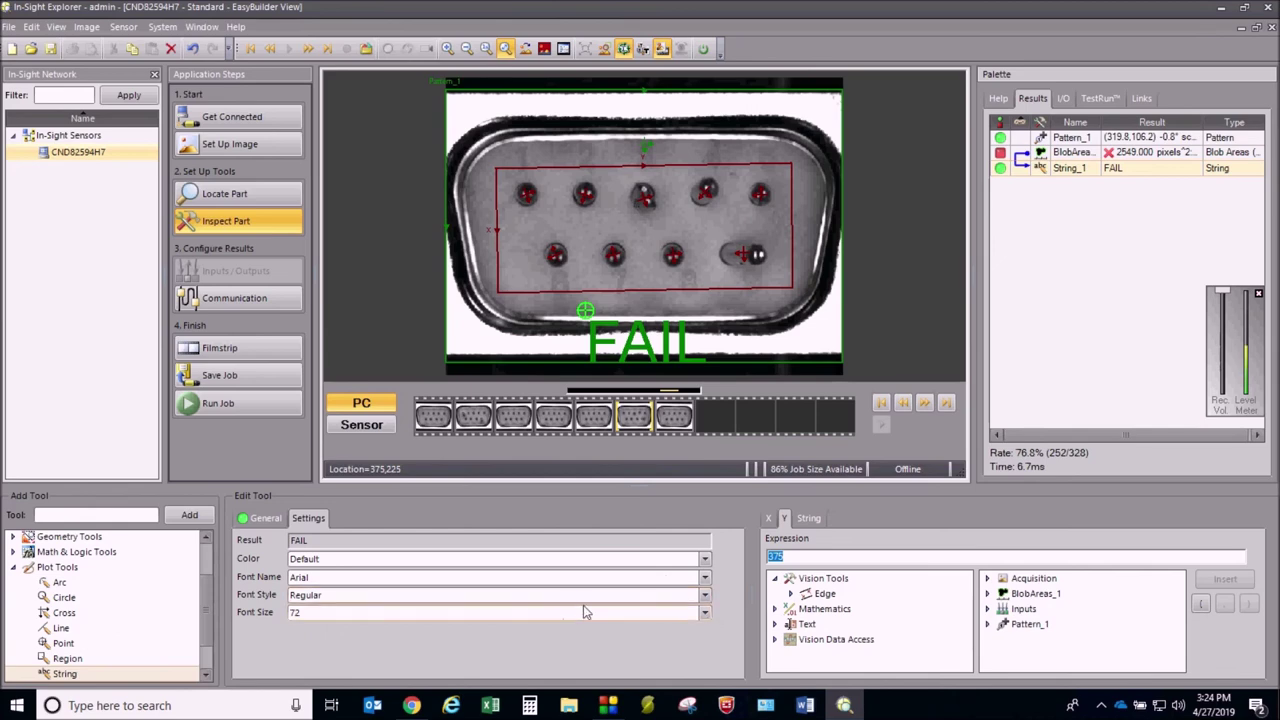
type("350")
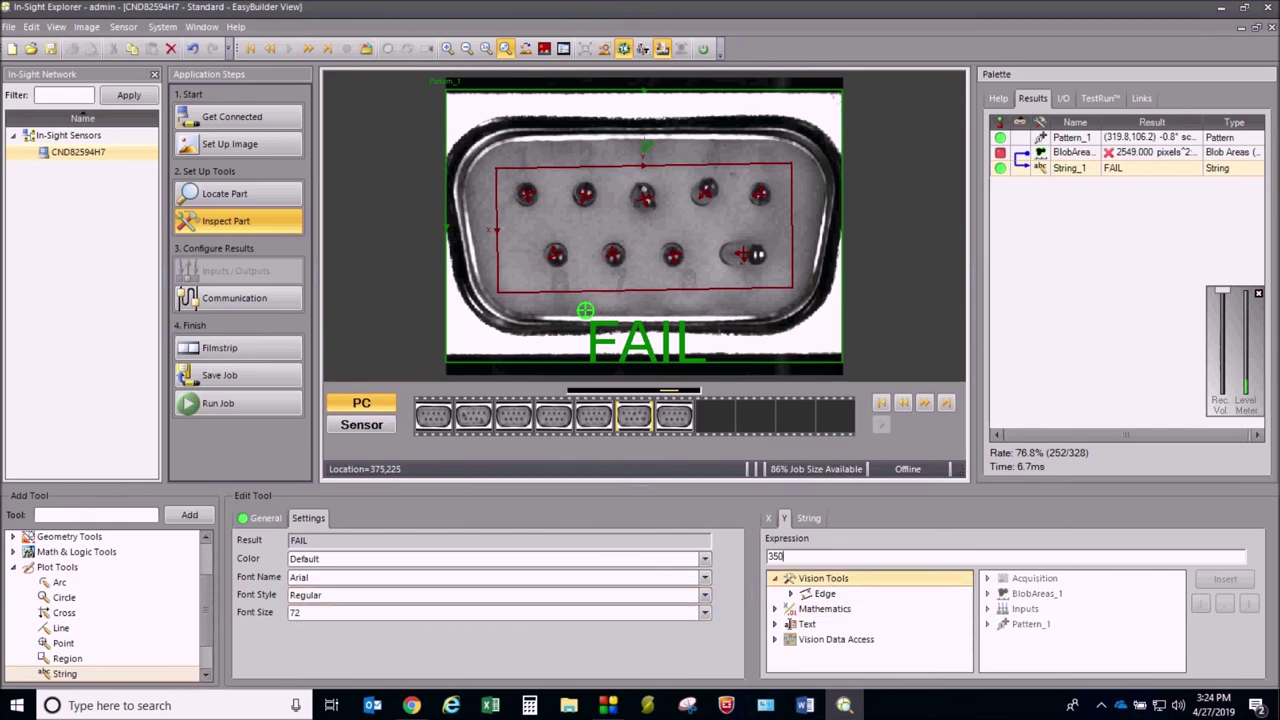
key("Return")
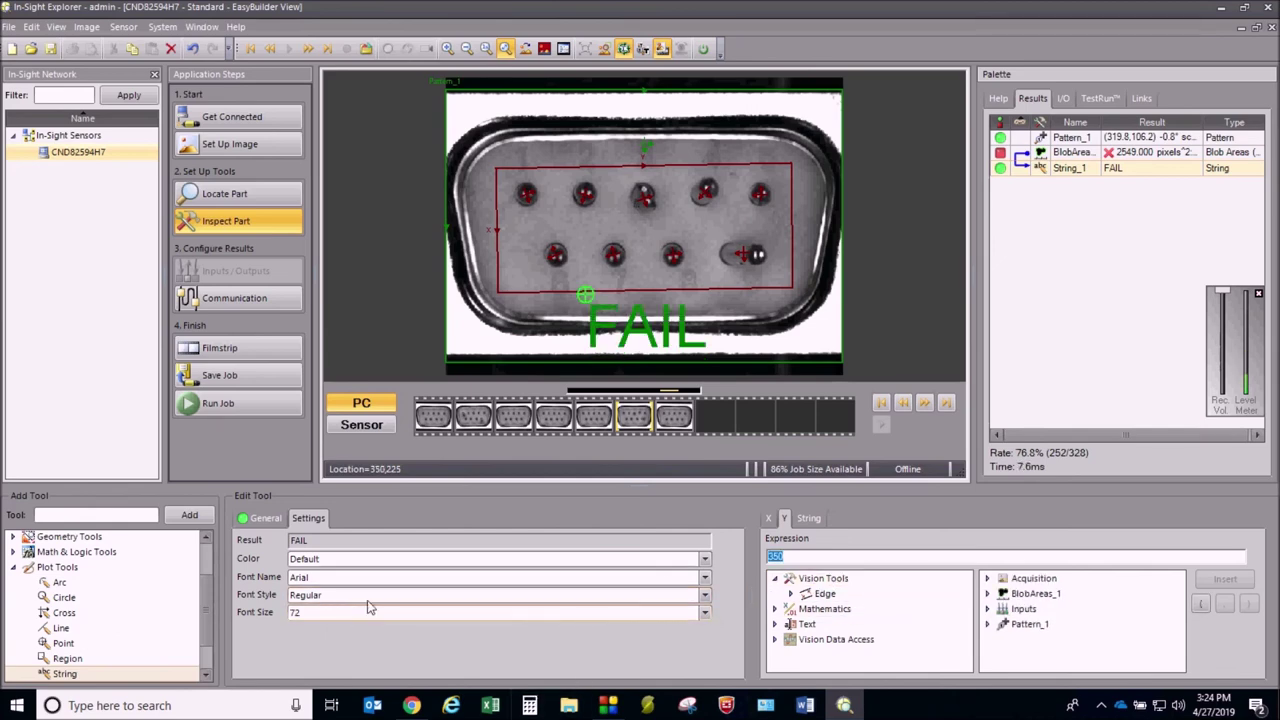
Set the plotted string's color to Red and its font style to Bold.
left_click(330, 560)
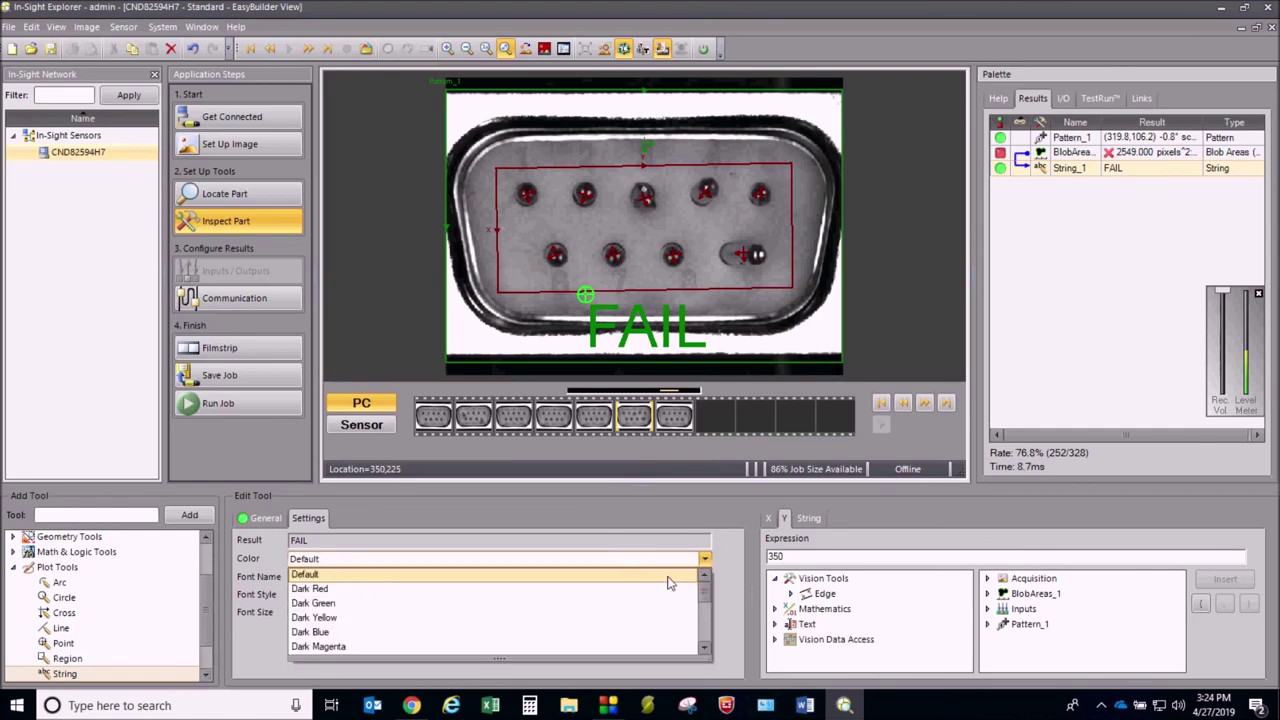
left_click_drag(704, 589, 704, 607)
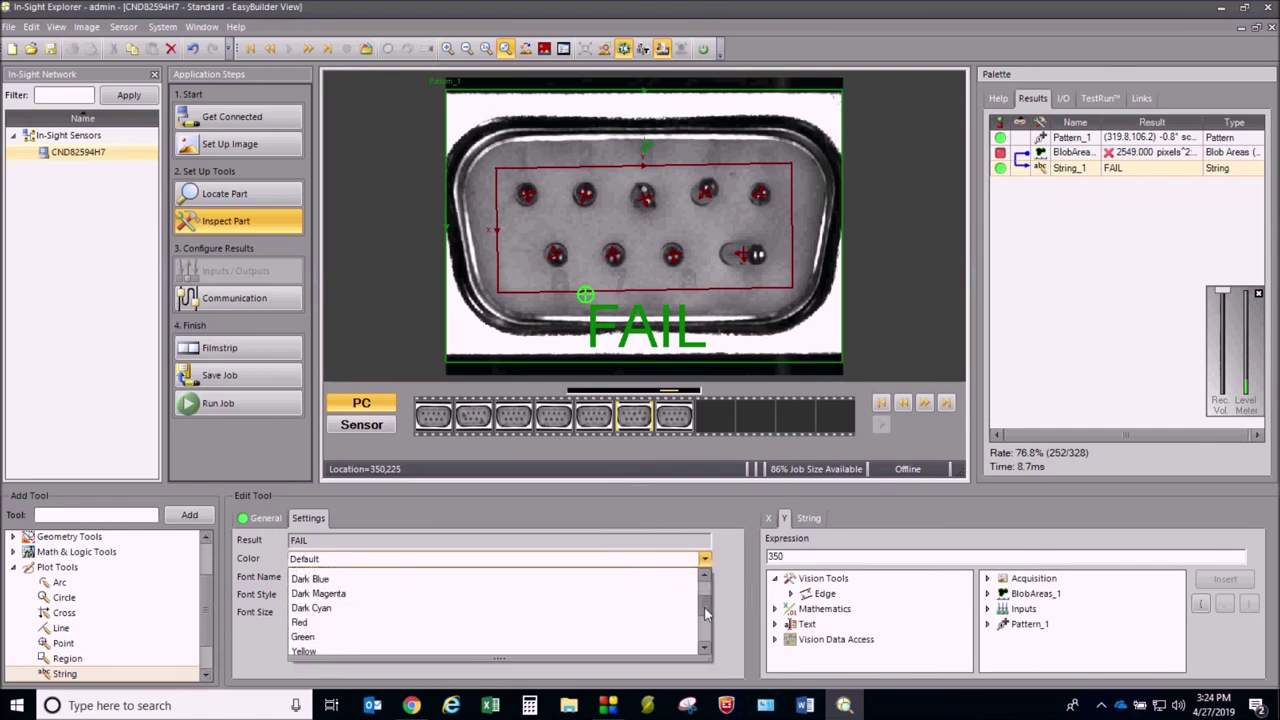
left_click(325, 613)
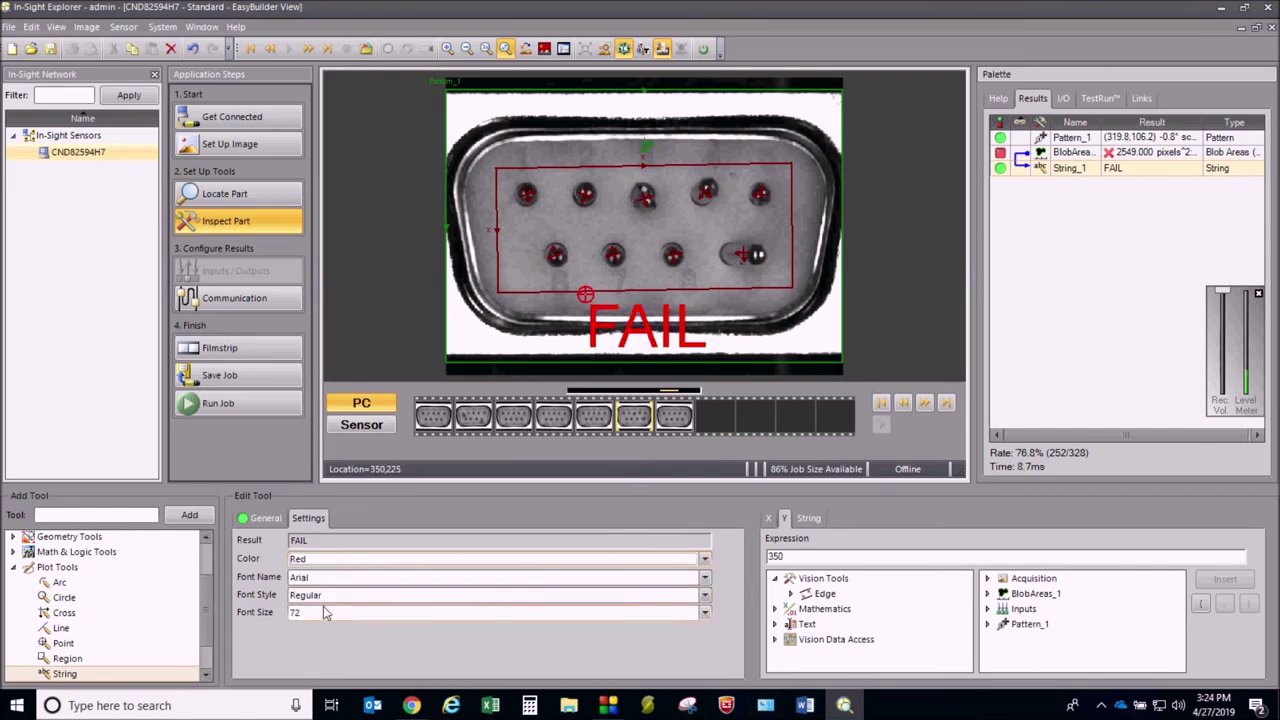
left_click(312, 596)
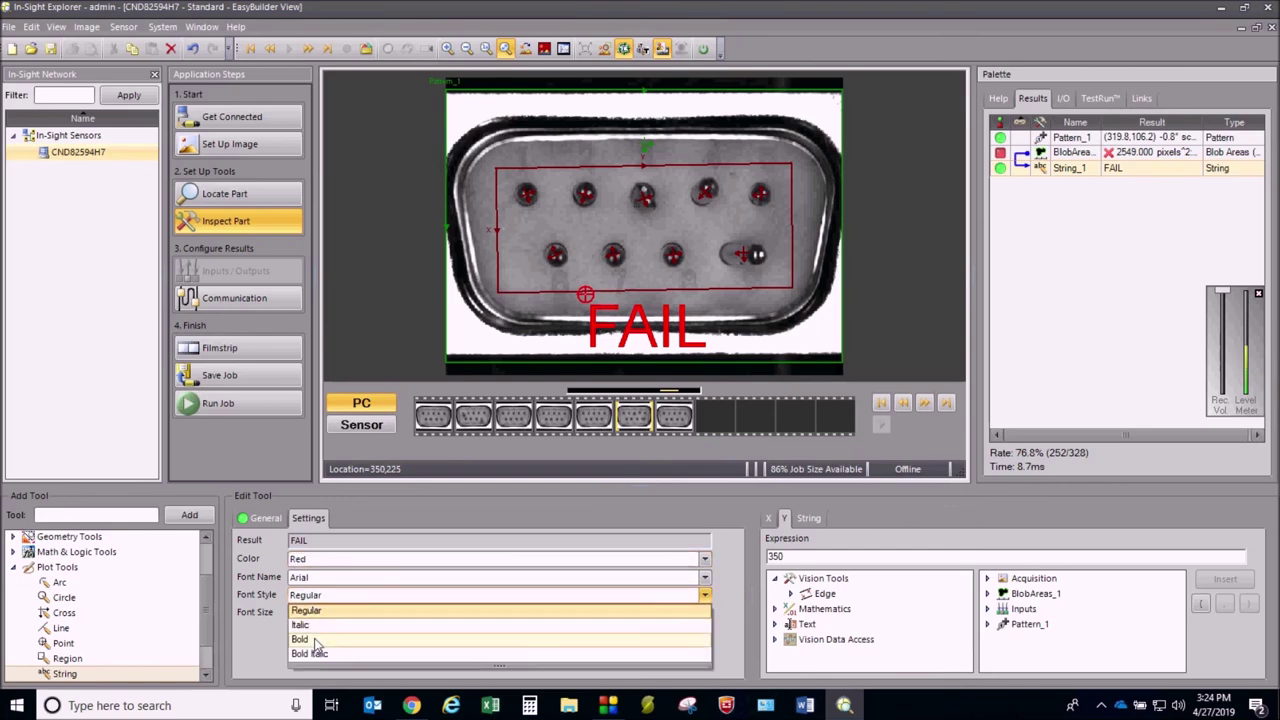
left_click(315, 640)
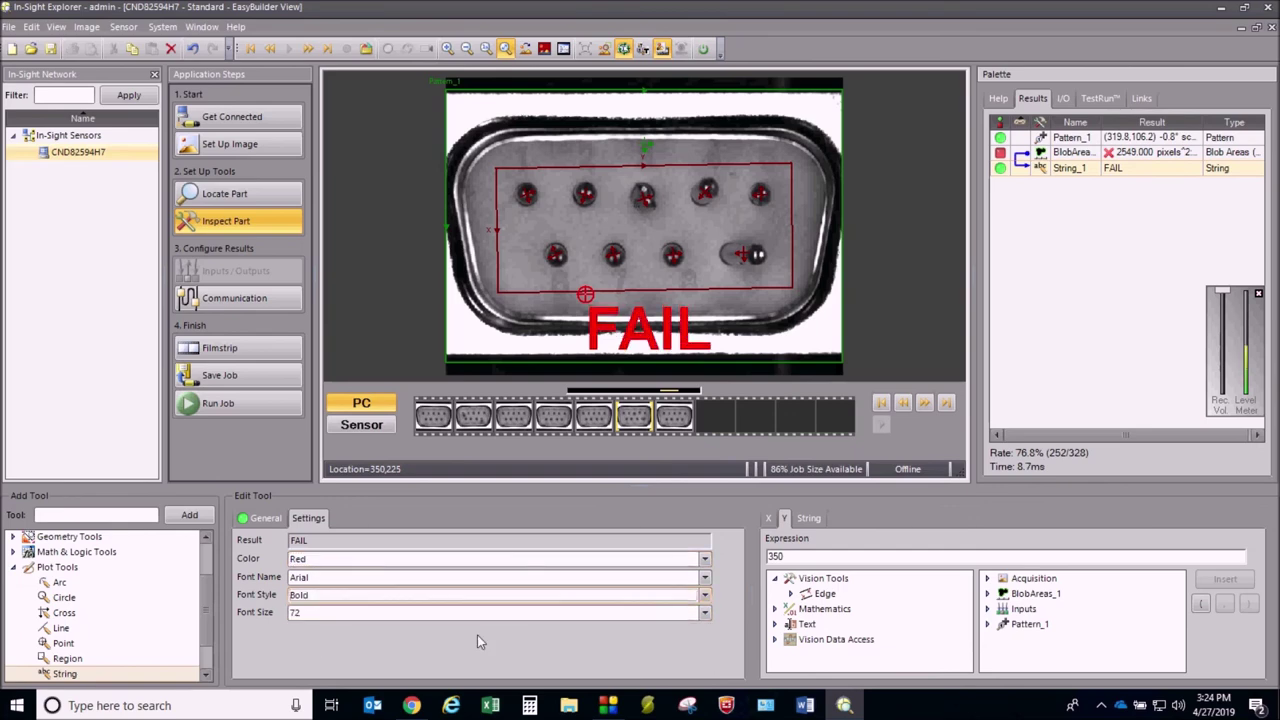
Check the FAIL string on the following connector images, and run the job with continuous playback of the PC images.
left_click(926, 404)
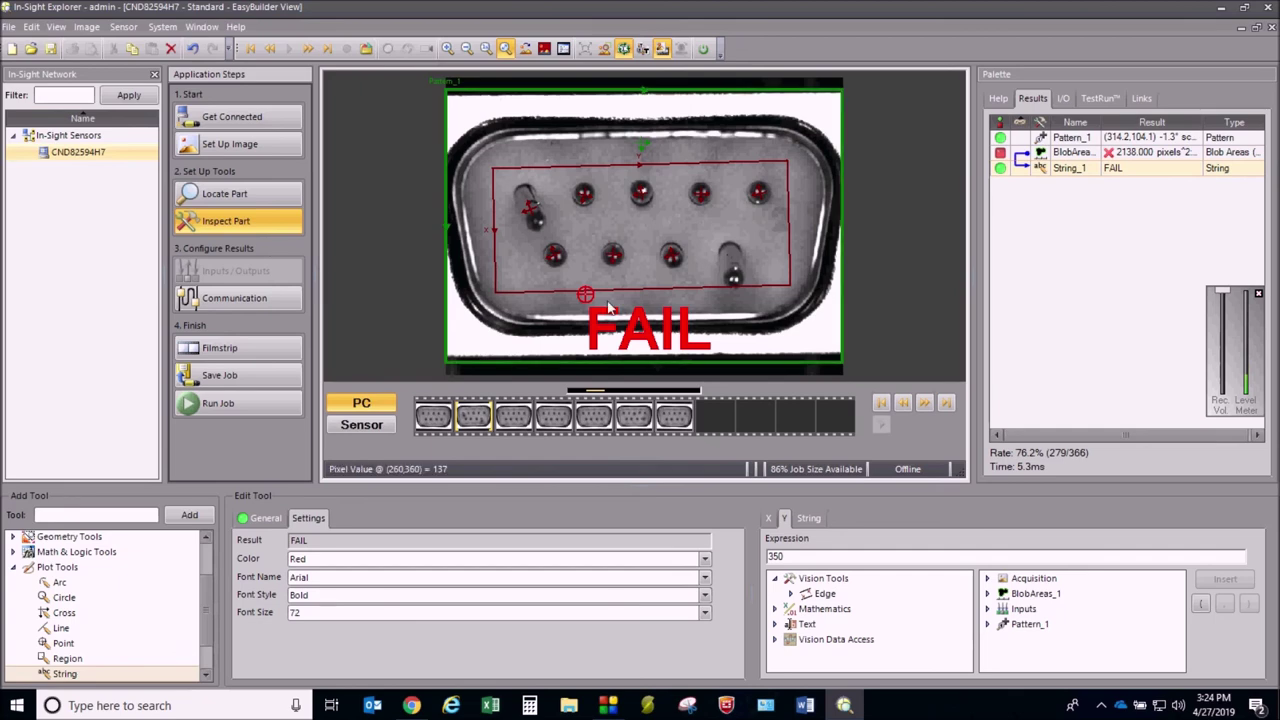
left_click(923, 404)
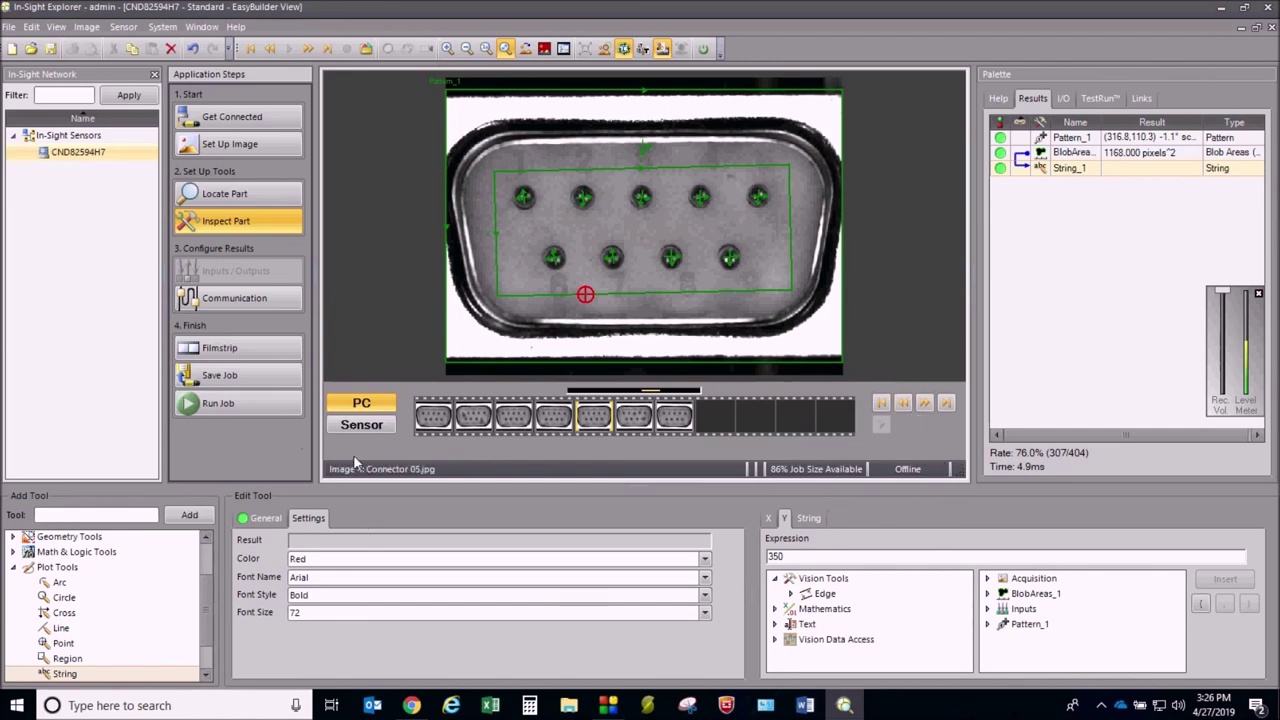
left_click(278, 400)
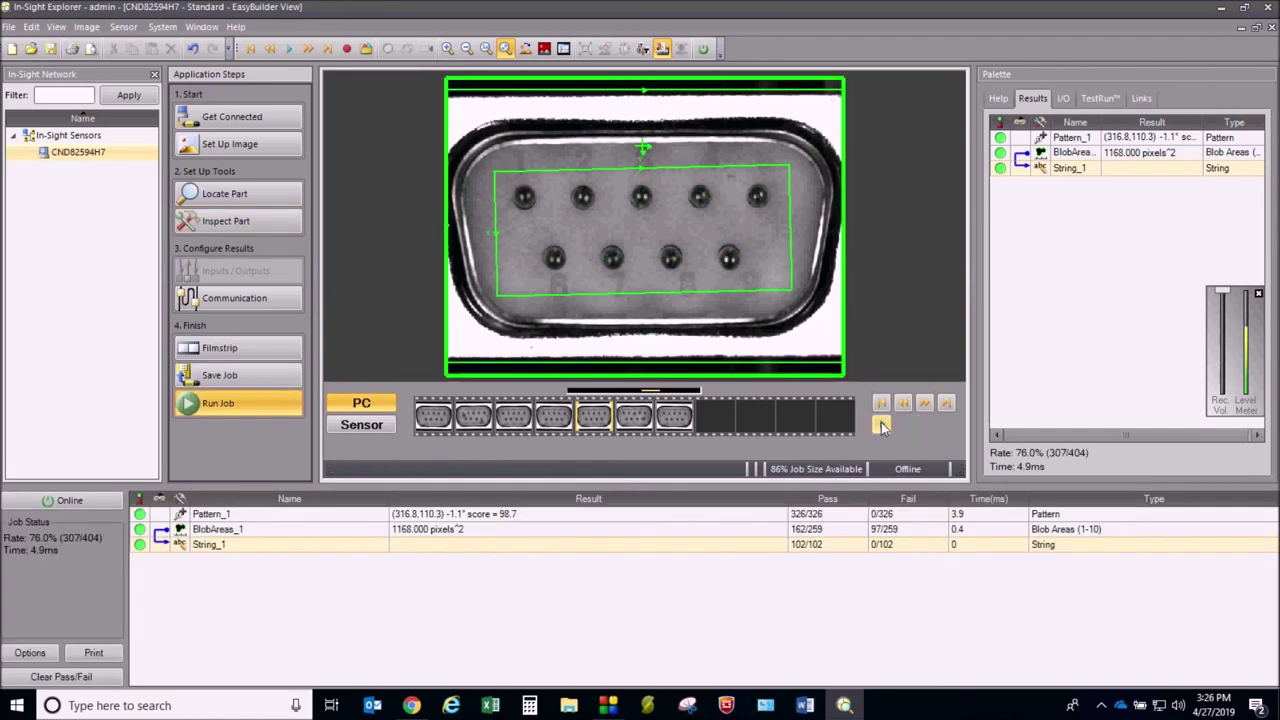
left_click(881, 425)
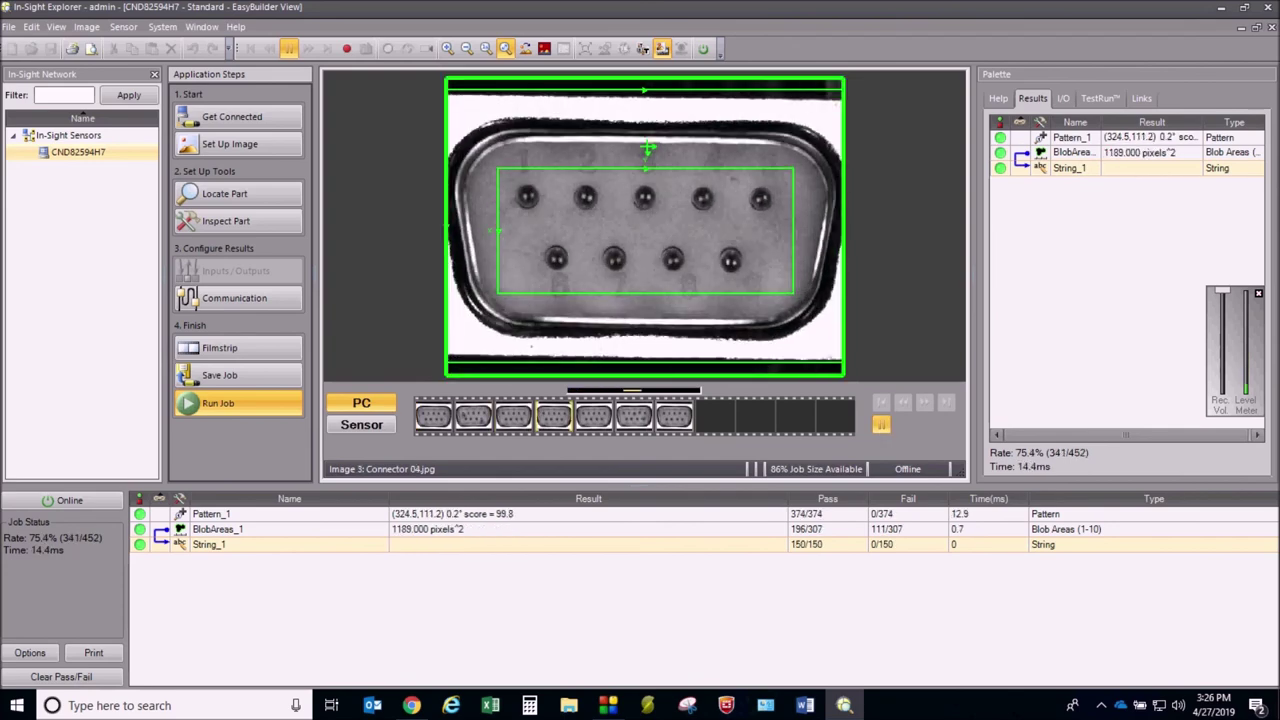
left_click(608, 705)
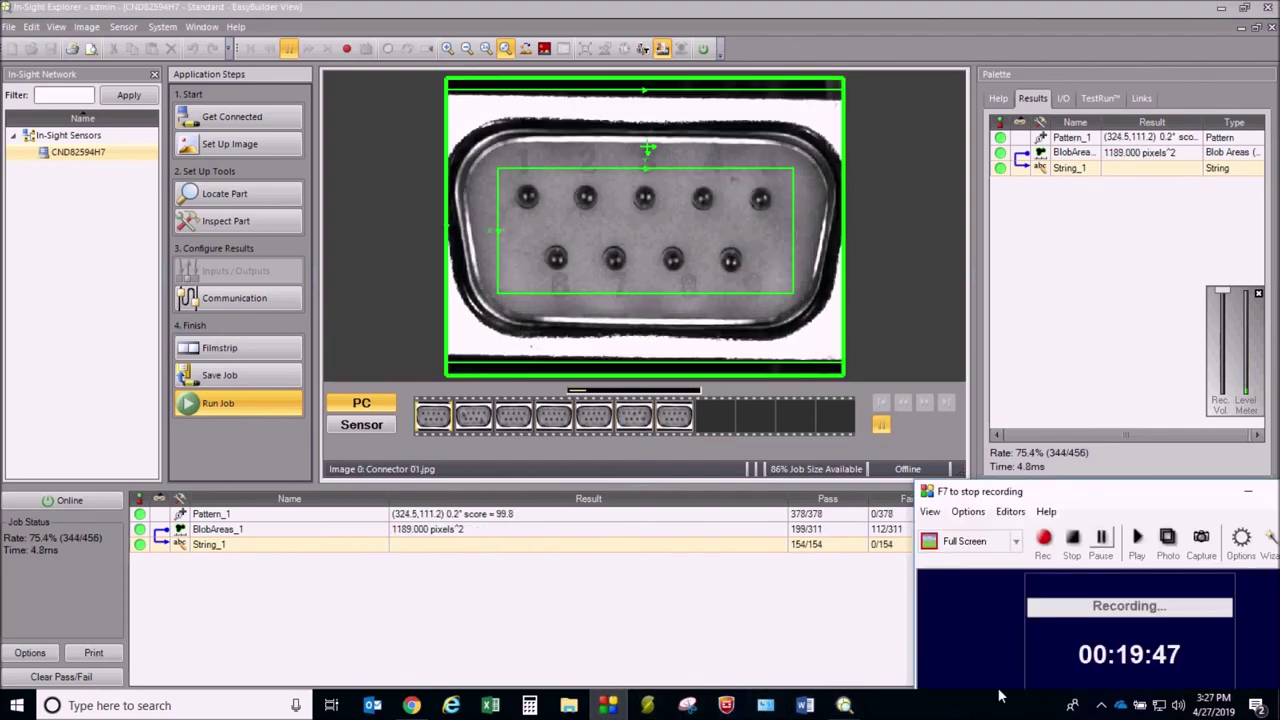